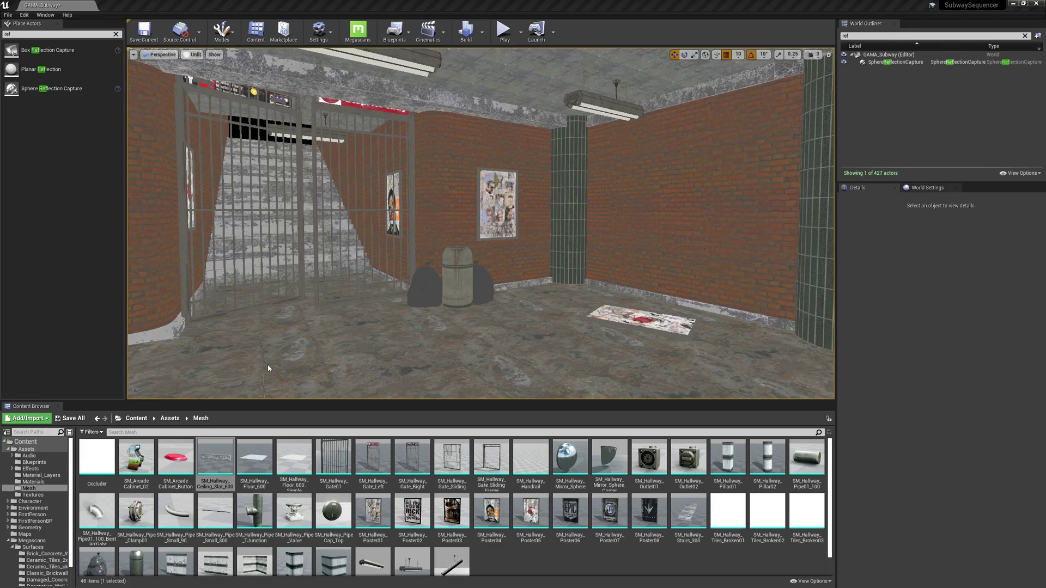
Switch the viewport from unlit to Lit shading while facing the subway hall.
{"action": "right_click_drag", "start_coordinate": [358, 289], "coordinate": [358, 289]}
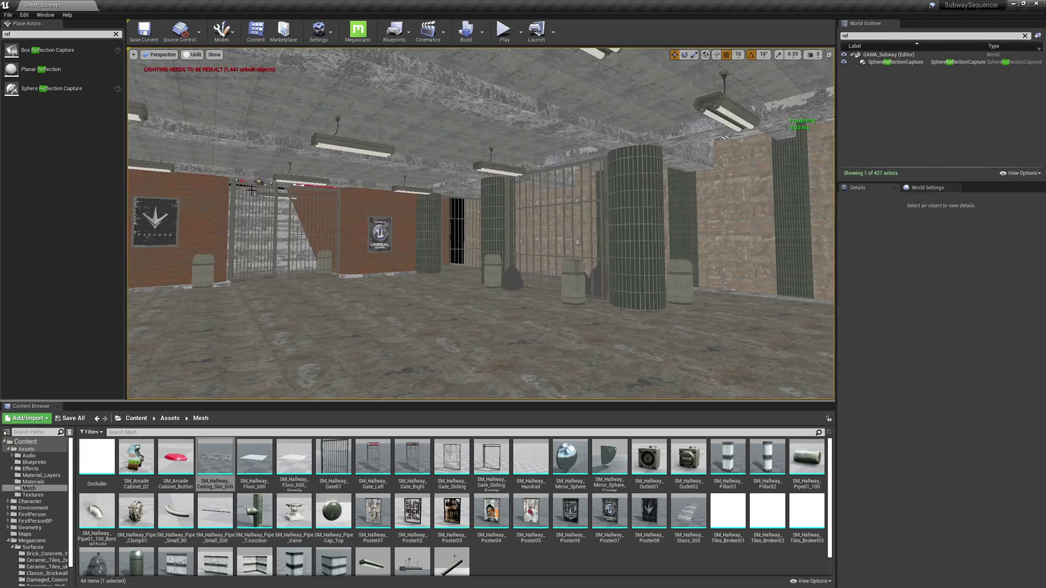
{"action": "left_click", "coordinate": [192, 55]}
{"action": "left_click", "coordinate": [197, 73]}
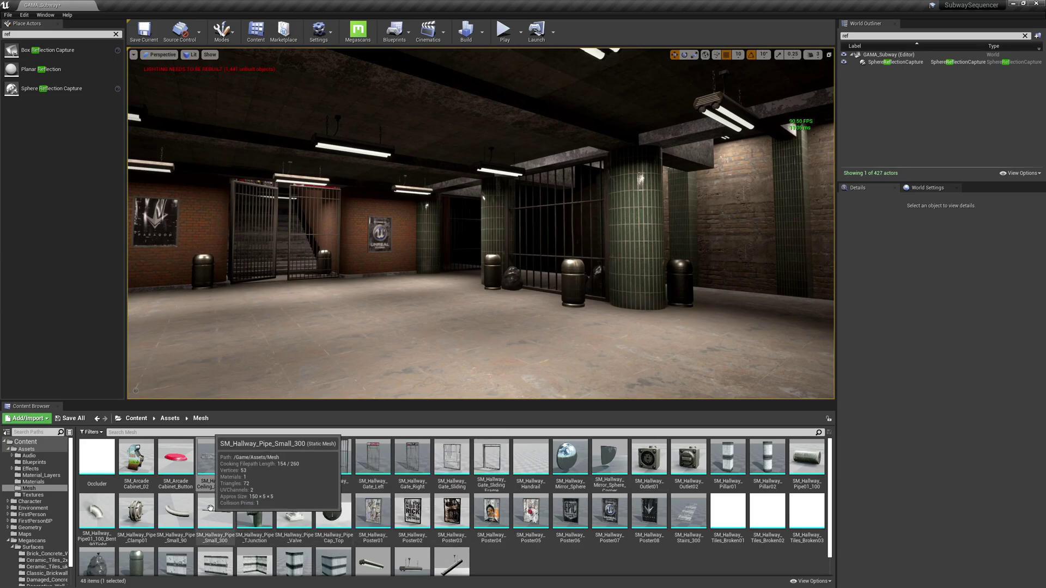
Place SM_Hallway_Pipe_Small_300, SM_Hallway_Pipe_Small_90, SM_Hallway_Pipe01_100 and the Pipe01_100 tight 90-degree bend on the hall floor.
{"action": "left_click_drag", "start_coordinate": [216, 511], "coordinate": [345, 328]}
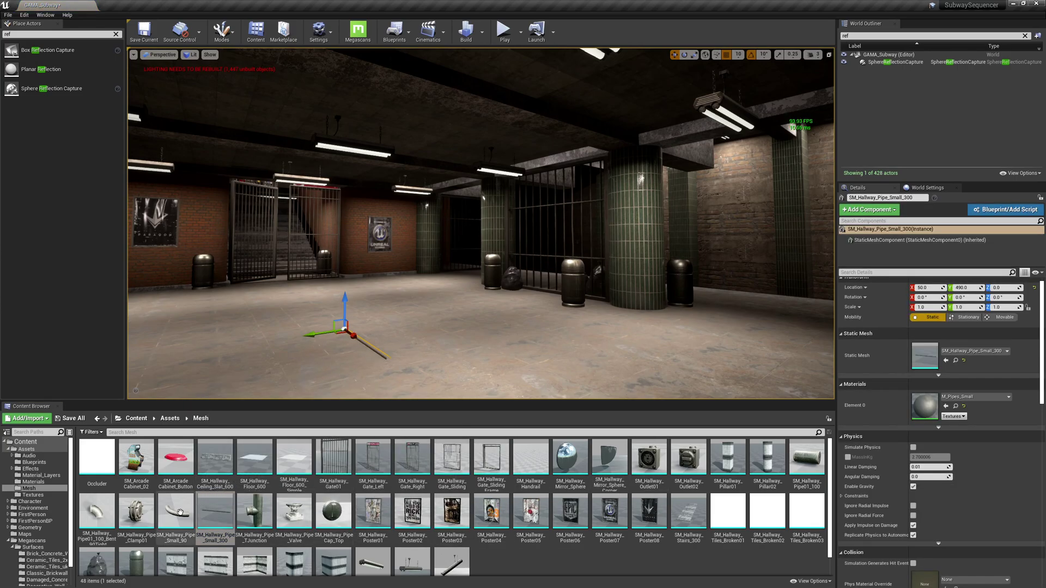
{"action": "left_click_drag", "start_coordinate": [176, 511], "coordinate": [415, 370]}
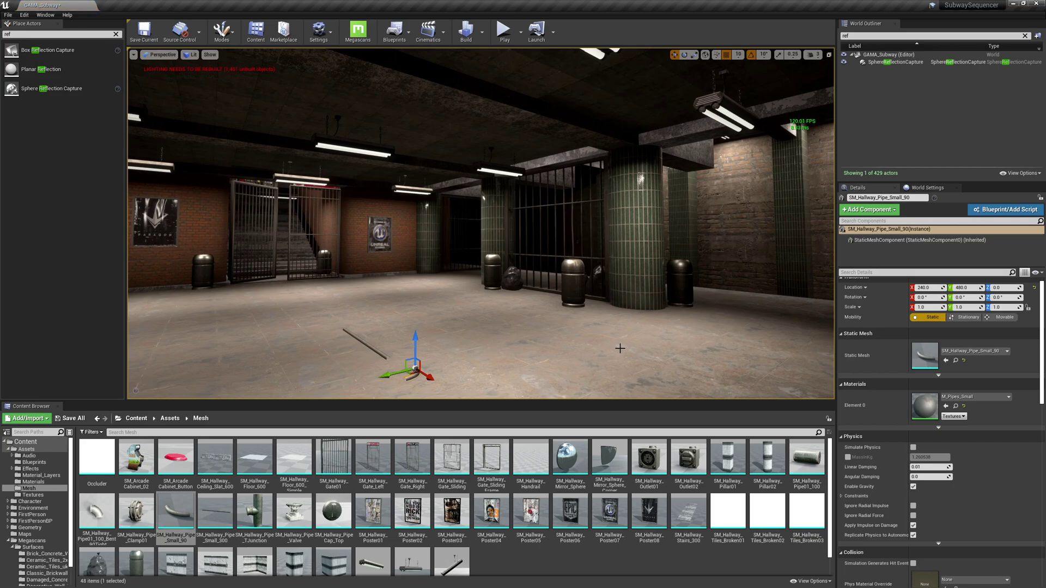
{"action": "left_click_drag", "start_coordinate": [807, 458], "coordinate": [449, 325]}
{"action": "left_click_drag", "start_coordinate": [97, 512], "coordinate": [458, 321]}
Move the large tight 90-degree bend onto the end of the large straight pipe at X 150, Y 360.
{"action": "key", "text": "f"}
{"action": "right_click_drag", "start_coordinate": [457, 322], "coordinate": [523, 365]}
{"action": "key", "text": "f"}
{"action": "left_click_drag", "start_coordinate": [501, 165], "coordinate": [507, 218], "text": "alt"}
{"action": "mouse_move", "coordinate": [502, 166]}
{"action": "right_mouse_down"}
{"action": "mouse_move", "coordinate": [447, 158]}
{"action": "mouse_move", "coordinate": [425, 180]}
{"action": "mouse_move", "coordinate": [501, 166]}
{"action": "right_mouse_up"}
{"action": "left_click_drag", "start_coordinate": [495, 209], "coordinate": [417, 180]}
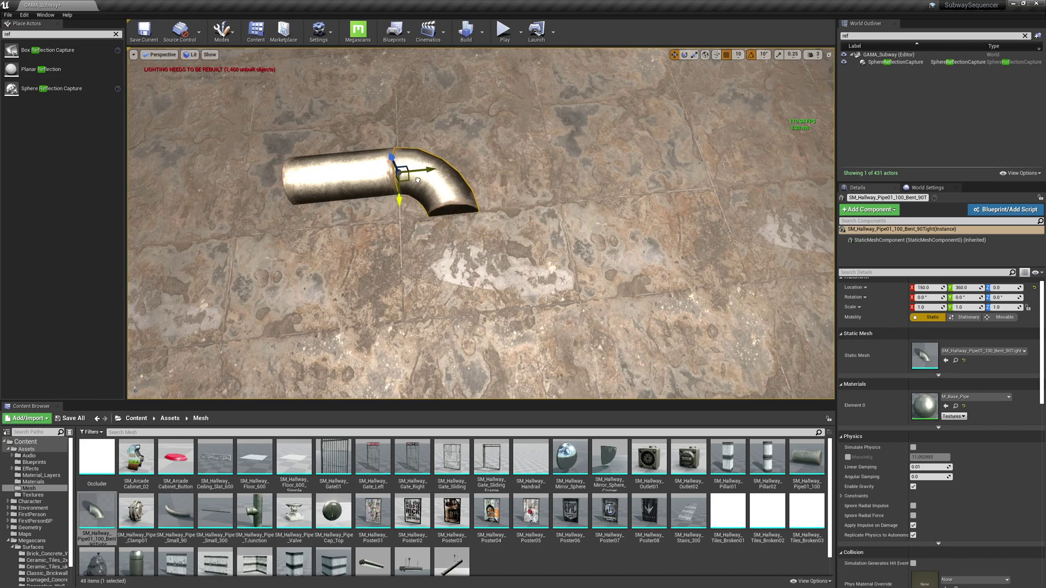
Join the small bend to the small straight pipe at X 200, Y 490, and add a copy rotated 90° at its end.
{"action": "mouse_move", "coordinate": [555, 230]}
{"action": "right_mouse_down"}
{"action": "mouse_move", "coordinate": [591, 215]}
{"action": "mouse_move", "coordinate": [555, 230]}
{"action": "right_mouse_up"}
{"action": "left_click", "coordinate": [523, 143]}
{"action": "left_click_drag", "start_coordinate": [511, 142], "coordinate": [439, 235]}
{"action": "key", "text": "e"}
{"action": "key", "text": "w"}
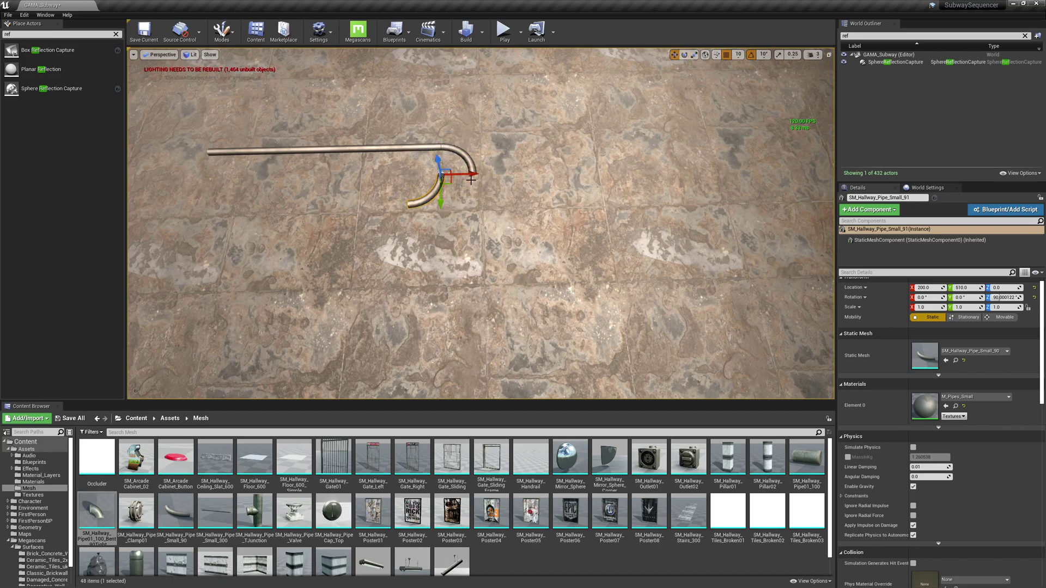
{"action": "left_click_drag", "start_coordinate": [473, 175], "coordinate": [503, 184]}
Duplicate the second small bend and flip the copy so that it curves the opposite way from the first bend's end.
{"action": "right_click_drag", "start_coordinate": [492, 208], "coordinate": [390, 175]}
{"action": "left_click", "coordinate": [486, 218]}
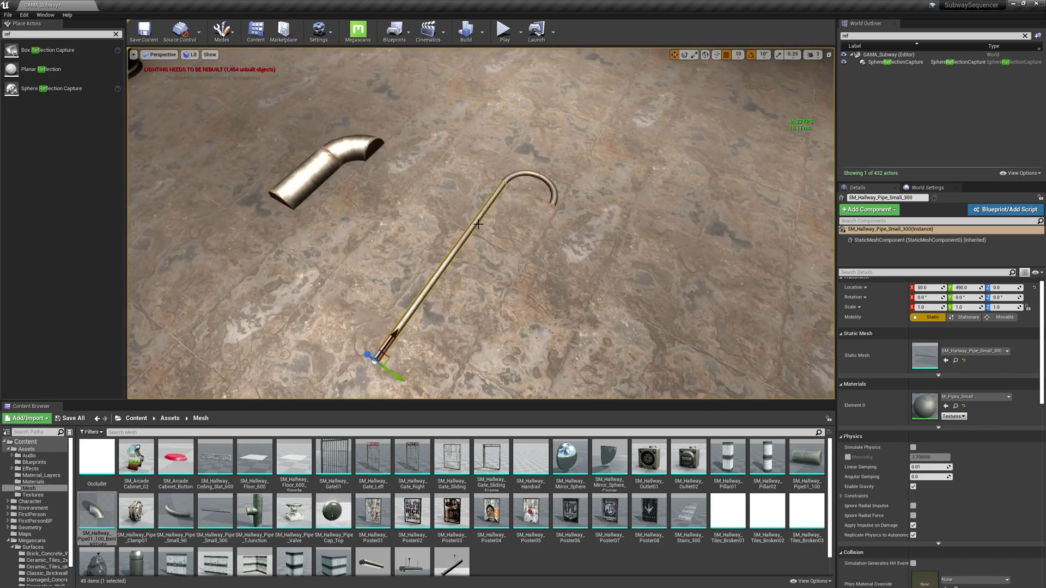
{"action": "left_click", "coordinate": [517, 174]}
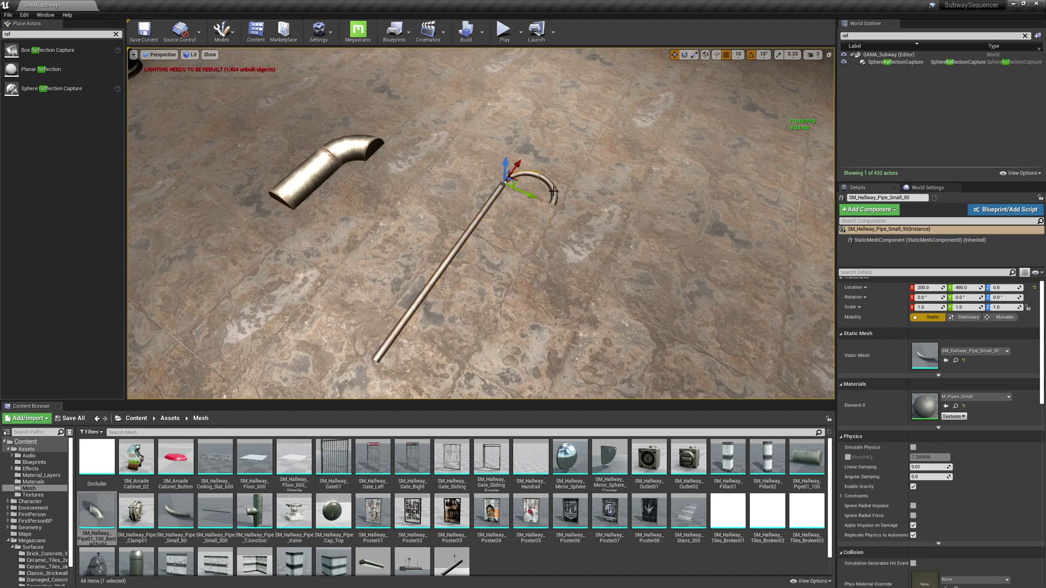
{"action": "left_click", "coordinate": [553, 190]}
{"action": "key", "text": "e"}
{"action": "left_click_drag", "start_coordinate": [531, 173], "coordinate": [518, 231], "text": "alt"}
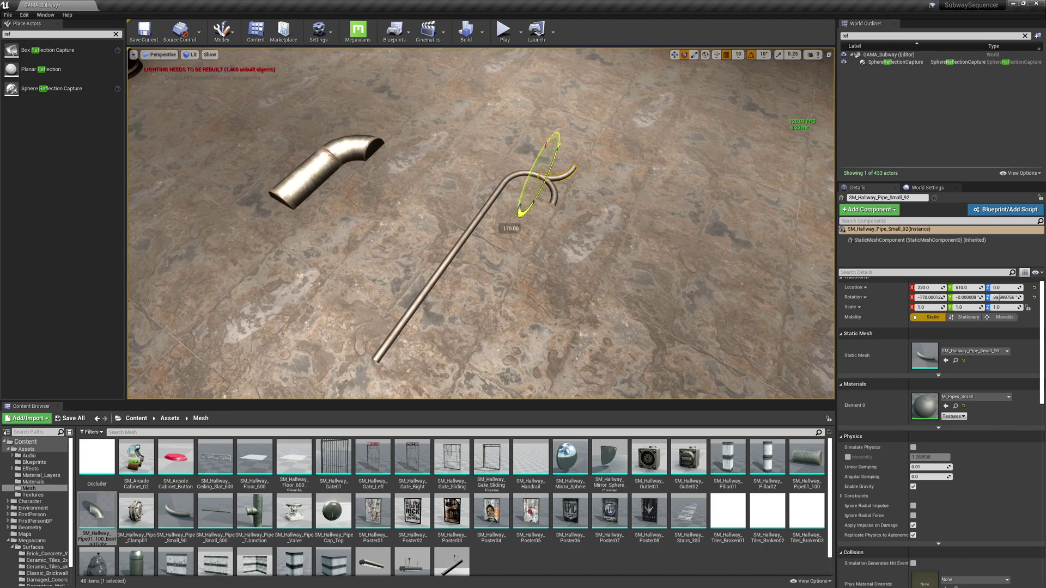
{"action": "left_click_drag", "start_coordinate": [531, 174], "coordinate": [513, 216], "text": "alt"}
{"action": "right_click_drag", "start_coordinate": [514, 216], "coordinate": [573, 191]}
Duplicate the small straight pipe and place the copy at the flipped bend's open end, at X 240, Y 530.
{"action": "left_click", "coordinate": [268, 329]}
{"action": "right_click_drag", "start_coordinate": [268, 329], "coordinate": [295, 164]}
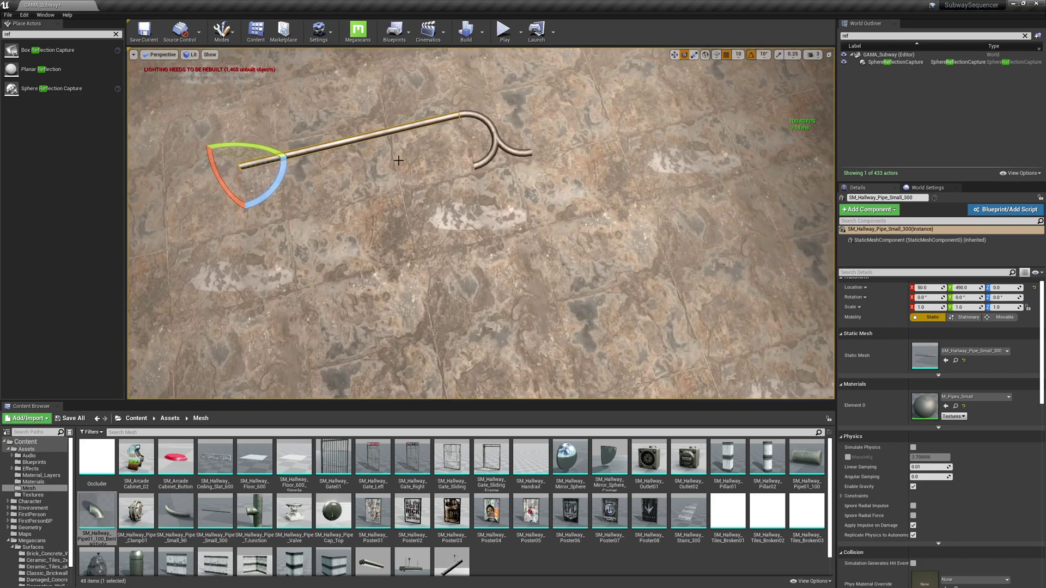
{"action": "key", "text": "w"}
{"action": "left_click_drag", "start_coordinate": [278, 159], "coordinate": [549, 178], "text": "alt"}
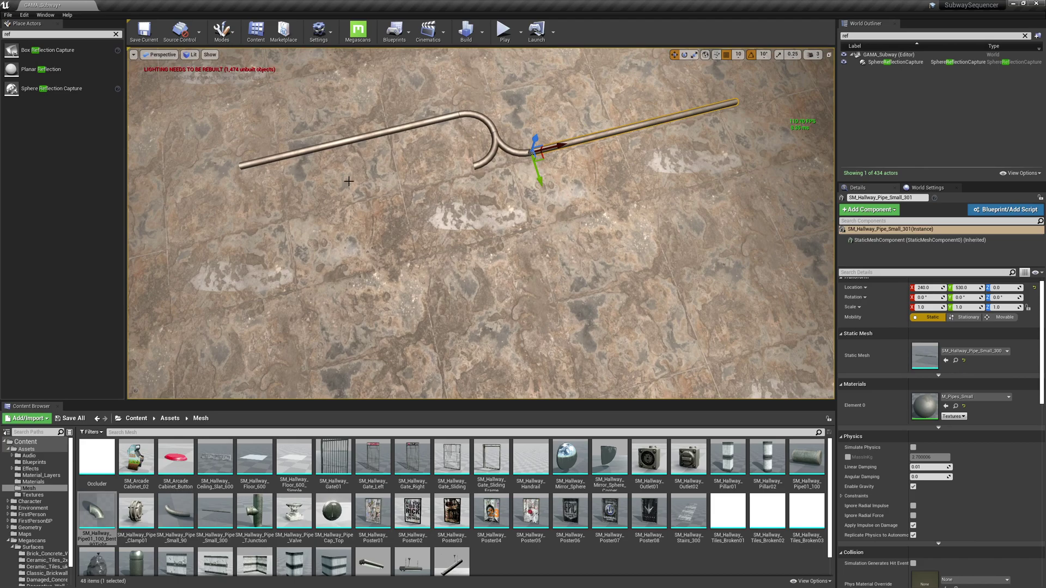
{"action": "key", "text": "Escape"}
Add another copy of the small straight pipe where the bends meet, rotated perpendicular to the other straight pipes.
{"action": "right_click_drag", "start_coordinate": [345, 181], "coordinate": [371, 193]}
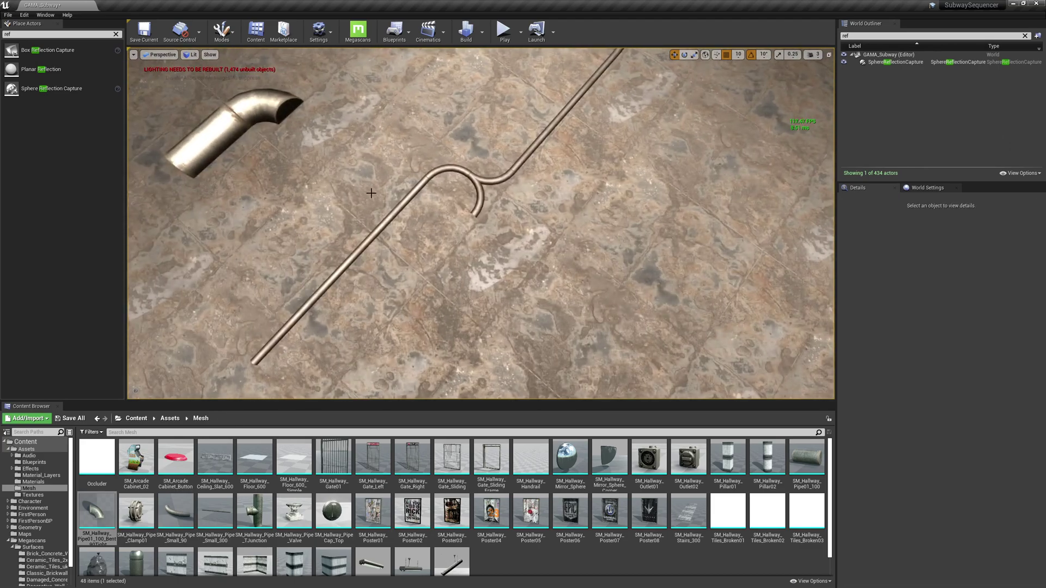
{"action": "left_click", "coordinate": [456, 171]}
{"action": "left_click", "coordinate": [524, 160]}
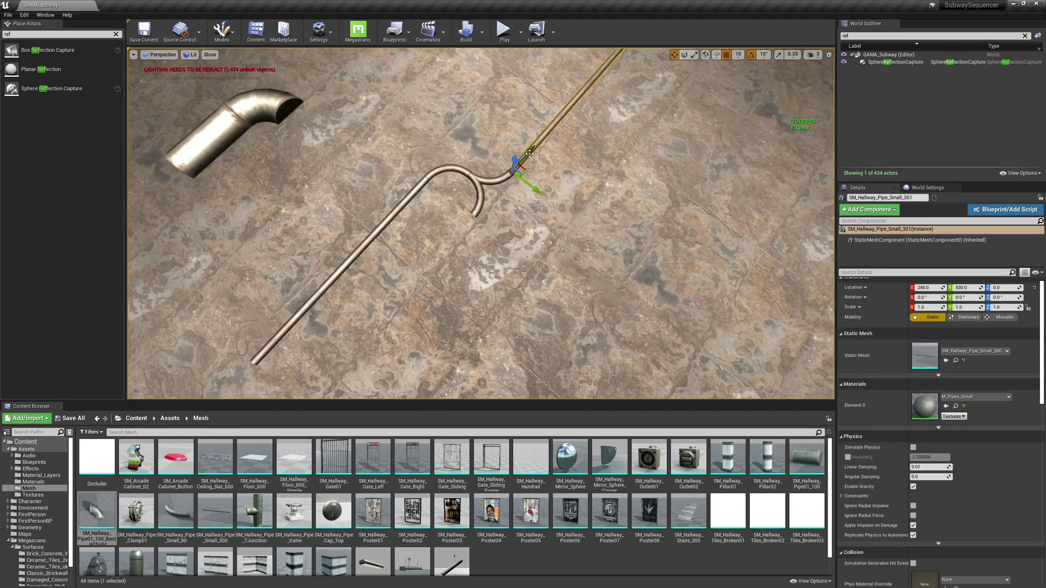
{"action": "left_click_drag", "start_coordinate": [529, 154], "coordinate": [503, 171], "text": "alt"}
{"action": "key", "text": "e"}
{"action": "left_click_drag", "start_coordinate": [521, 226], "coordinate": [496, 192]}
{"action": "key", "text": "w"}
{"action": "key", "text": "Escape"}
{"action": "right_click_drag", "start_coordinate": [543, 241], "coordinate": [512, 250]}
{"action": "right_click_drag", "start_coordinate": [371, 209], "coordinate": [394, 193]}
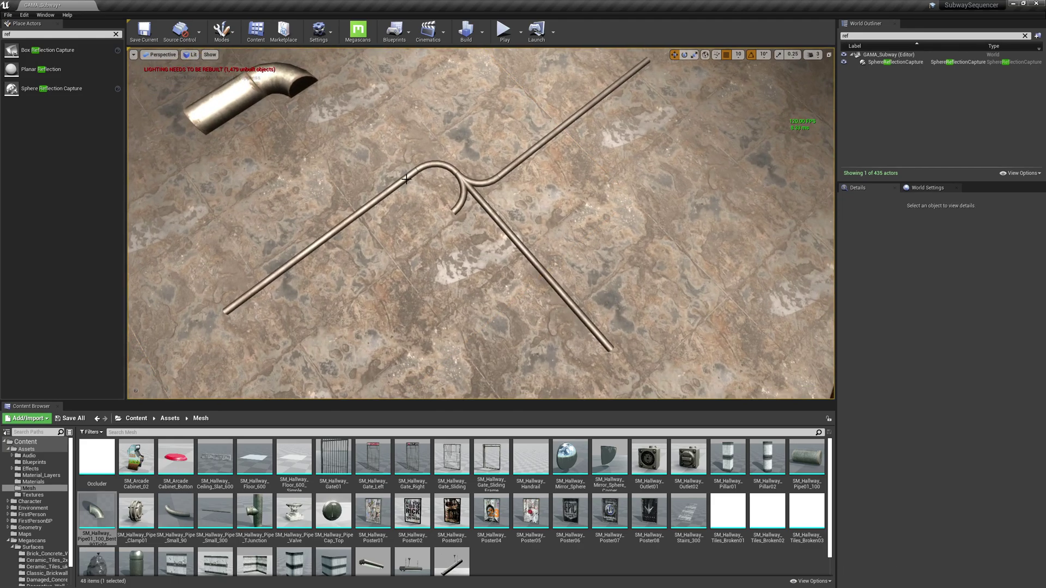
Try duplicating the original small straight pipe, its first bend and the perpendicular pipe as a group, and delete the copies.
{"action": "left_click", "coordinate": [405, 179]}
{"action": "left_click", "coordinate": [435, 165], "text": "ctrl"}
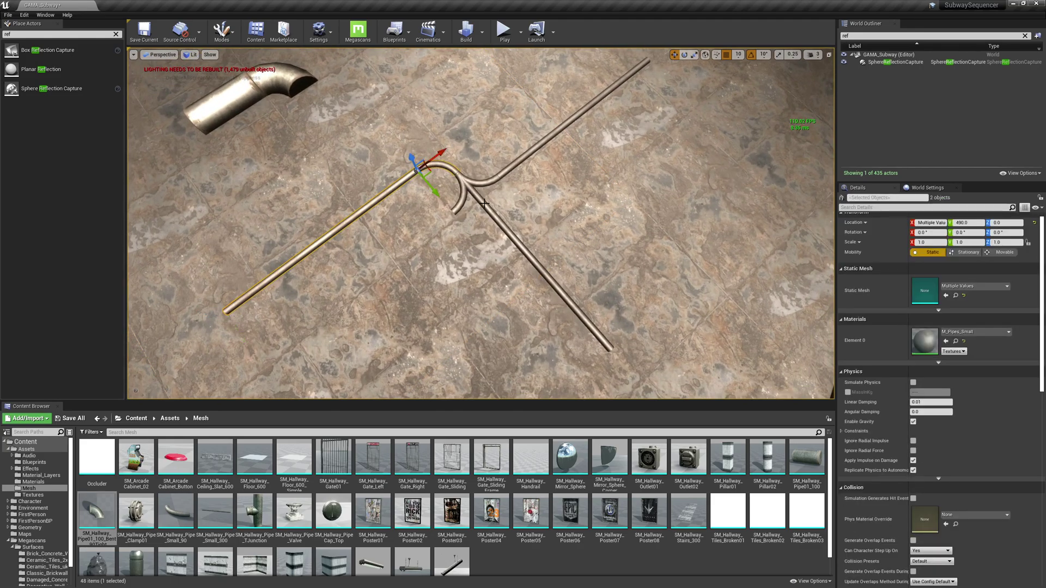
{"action": "left_click", "coordinate": [484, 204], "text": "ctrl"}
{"action": "left_click_drag", "start_coordinate": [471, 176], "coordinate": [466, 113], "text": "alt"}
{"action": "key", "text": "Delete"}
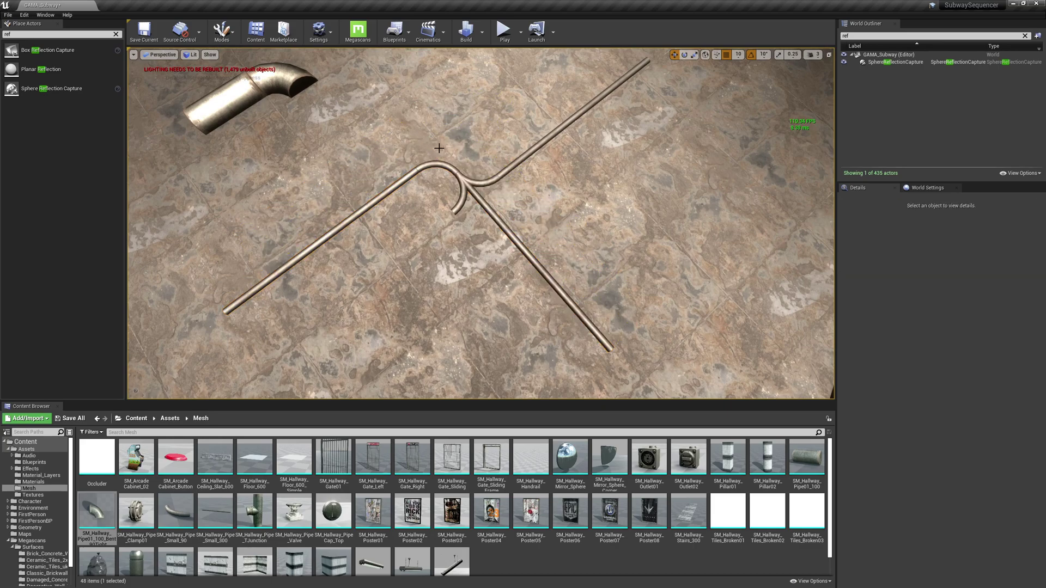
Try duplicating the original small straight pipe together with its connected bends, and undo the duplication.
{"action": "left_click", "coordinate": [391, 185]}
{"action": "left_click", "coordinate": [432, 164], "text": "ctrl"}
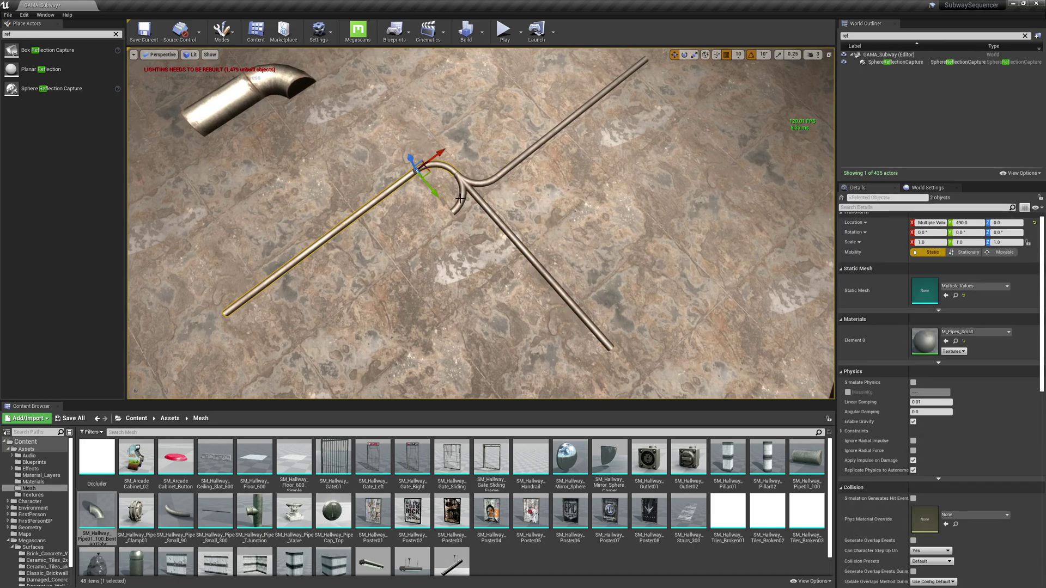
{"action": "left_click", "coordinate": [472, 186], "text": "ctrl"}
{"action": "left_click_drag", "start_coordinate": [465, 173], "coordinate": [449, 121], "text": "alt"}
{"action": "key", "text": "ctrl+z"}
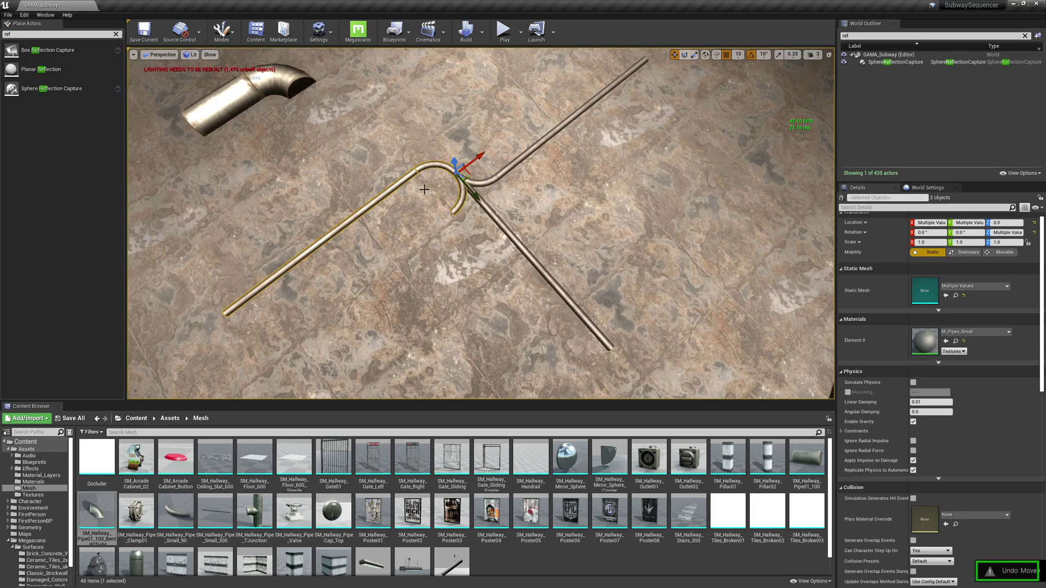
Try duplicating the S-shaped run of two small straight pipes and two bends beside the original, and undo it.
{"action": "left_click", "coordinate": [458, 205], "text": "ctrl"}
{"action": "left_click", "coordinate": [484, 184], "text": "ctrl"}
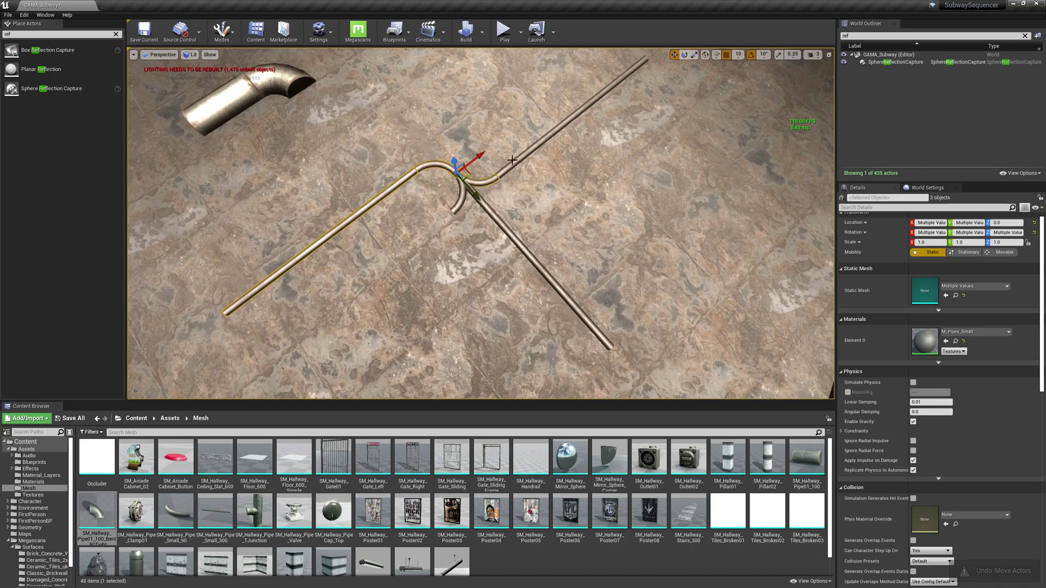
{"action": "left_click", "coordinate": [517, 166], "text": "ctrl"}
{"action": "left_click_drag", "start_coordinate": [511, 177], "coordinate": [489, 119], "text": "alt"}
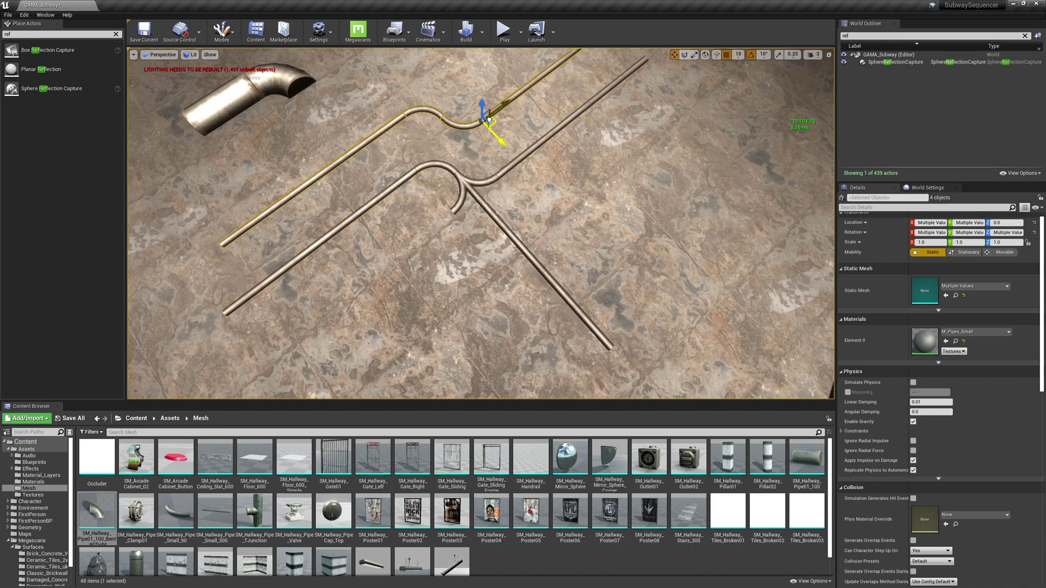
{"action": "right_click_drag", "start_coordinate": [477, 168], "coordinate": [554, 134]}
{"action": "key", "text": "ctrl+z"}
Duplicate the large straight pipe and place the copy against its open end at X 50, Y 360.
{"action": "right_click_drag", "start_coordinate": [477, 168], "coordinate": [354, 171]}
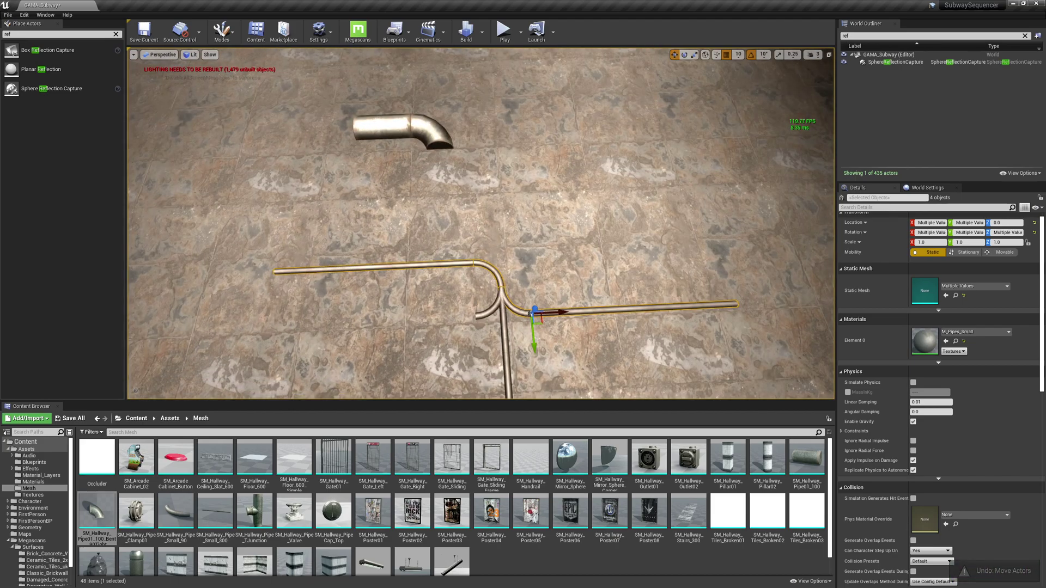
{"action": "left_click", "coordinate": [379, 128]}
{"action": "right_click_drag", "start_coordinate": [452, 227], "coordinate": [506, 201]}
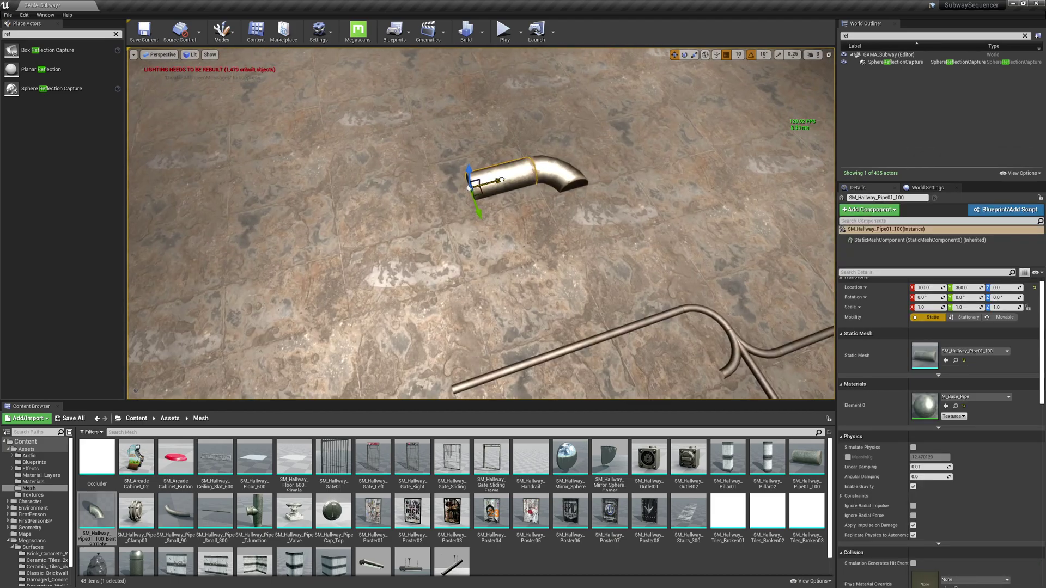
{"action": "left_click_drag", "start_coordinate": [500, 179], "coordinate": [438, 193], "text": "alt"}
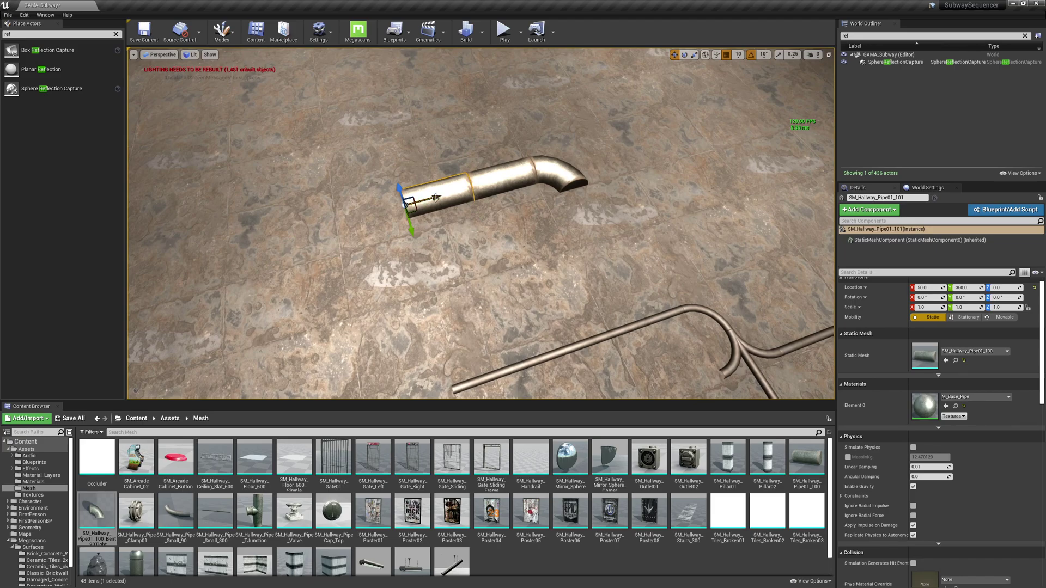
Place SM_Hallway_Pipe_Clamp01 on the joint between the two large straight pipes at X 100, Y 360, Z 0.
{"action": "left_click_drag", "start_coordinate": [137, 512], "coordinate": [471, 189]}
{"action": "key", "text": "f"}
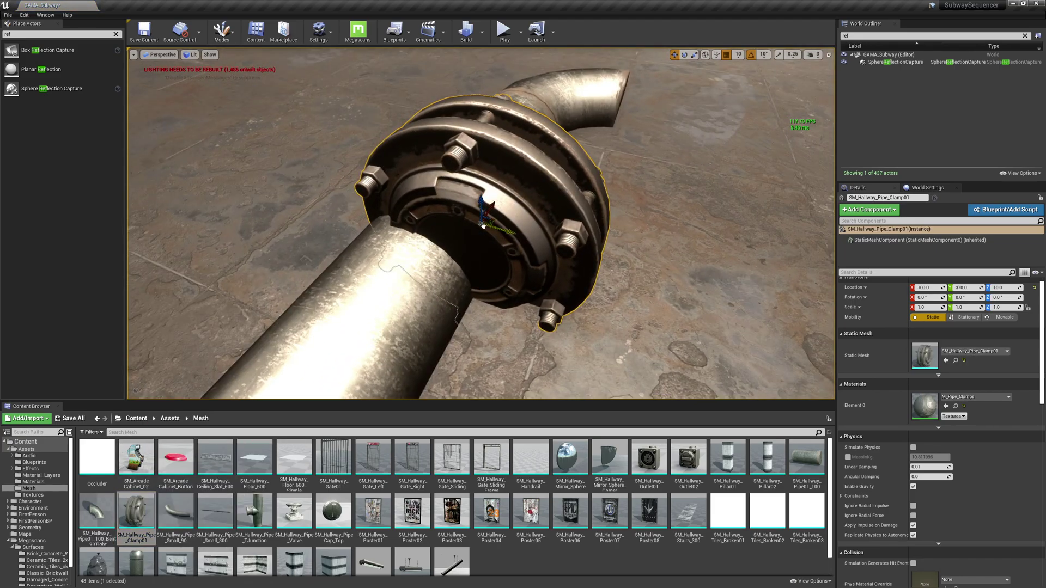
{"action": "left_click_drag", "start_coordinate": [482, 226], "coordinate": [461, 220]}
{"action": "left_click_drag", "start_coordinate": [426, 184], "coordinate": [433, 222]}
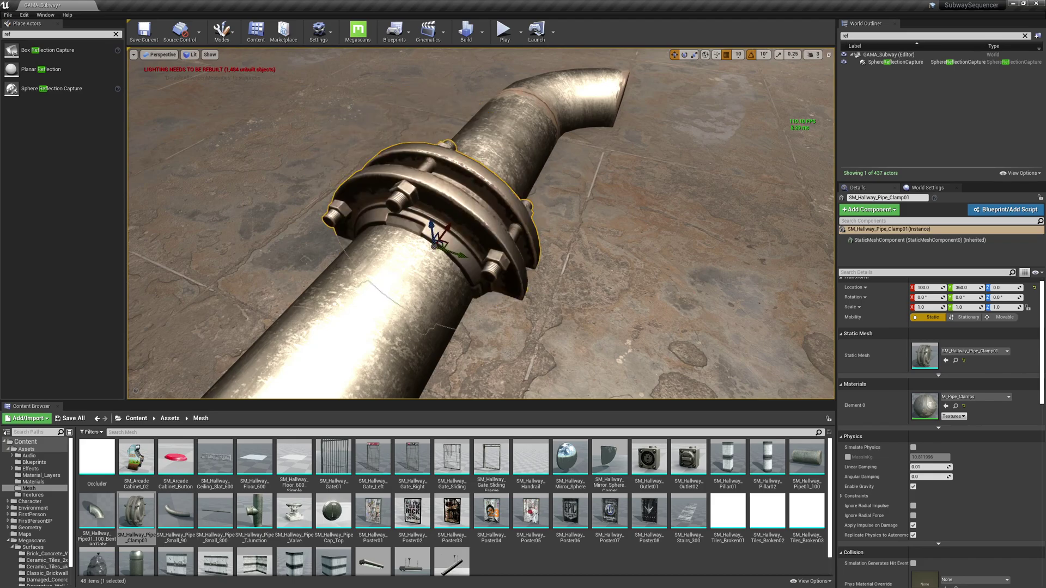
Try lowering the pipe clamp to Z -20, and undo the move.
{"action": "right_click_drag", "start_coordinate": [432, 222], "coordinate": [408, 218]}
{"action": "left_click_drag", "start_coordinate": [529, 289], "coordinate": [530, 323]}
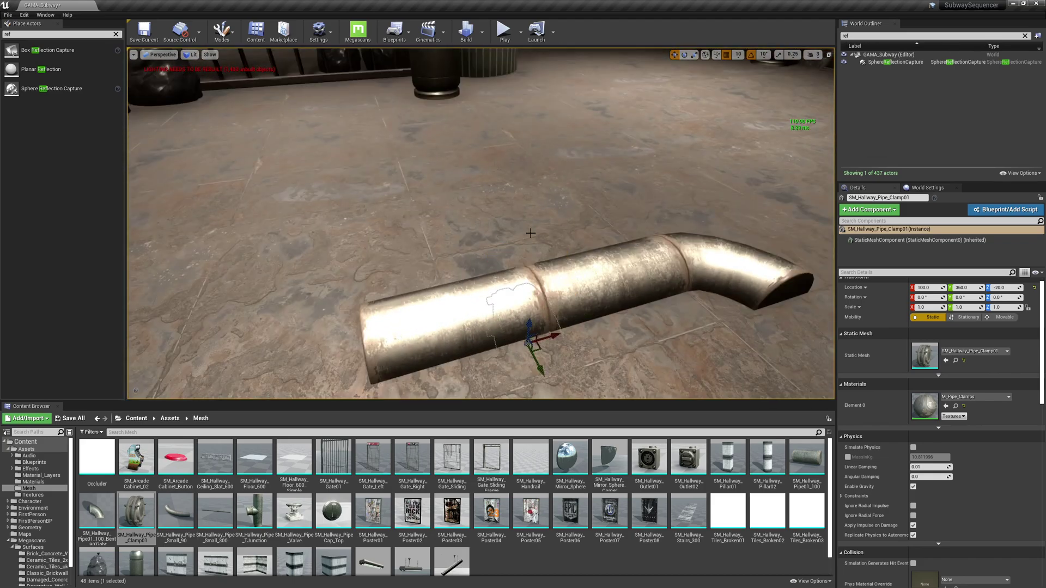
{"action": "key", "text": "ctrl+z"}
Pull the duplicated large straight pipe away from the joint and seat the clamp at X 95 using a grid snap of 5.
{"action": "right_click_drag", "start_coordinate": [593, 262], "coordinate": [518, 278]}
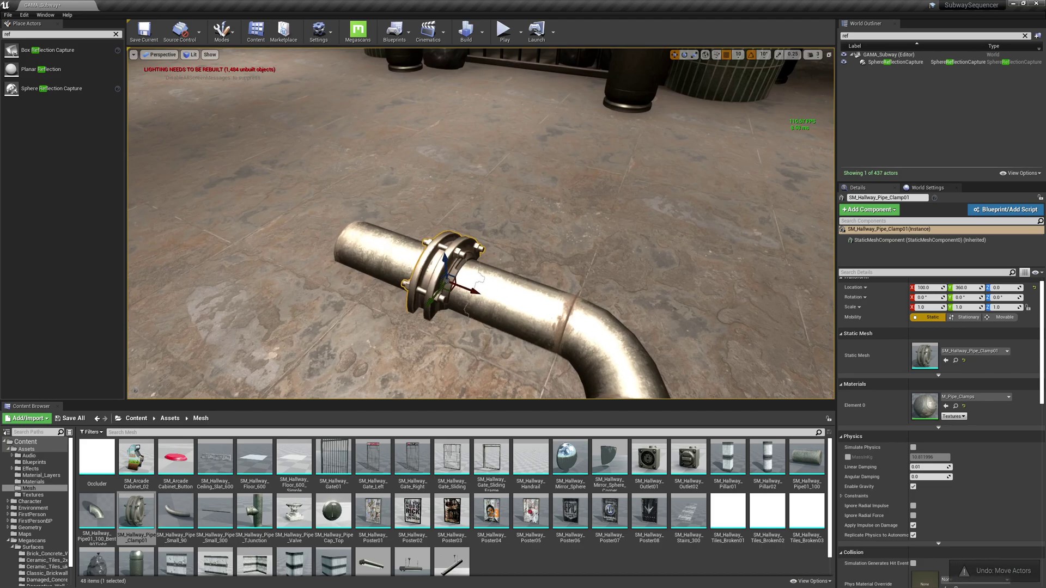
{"action": "left_click", "coordinate": [388, 252]}
{"action": "left_click_drag", "start_coordinate": [380, 250], "coordinate": [332, 232]}
{"action": "left_click", "coordinate": [444, 274]}
{"action": "left_click_drag", "start_coordinate": [470, 291], "coordinate": [456, 289]}
{"action": "mouse_move", "coordinate": [466, 310]}
{"action": "right_mouse_down"}
{"action": "mouse_move", "coordinate": [532, 275]}
{"action": "mouse_move", "coordinate": [480, 319]}
{"action": "right_mouse_up"}
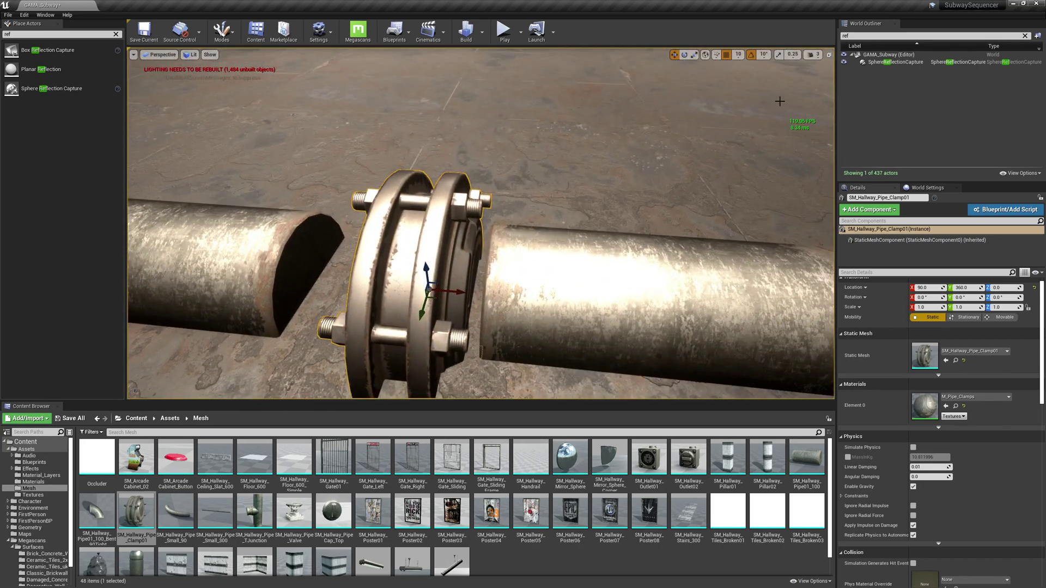
{"action": "key", "text": "bracketleft"}
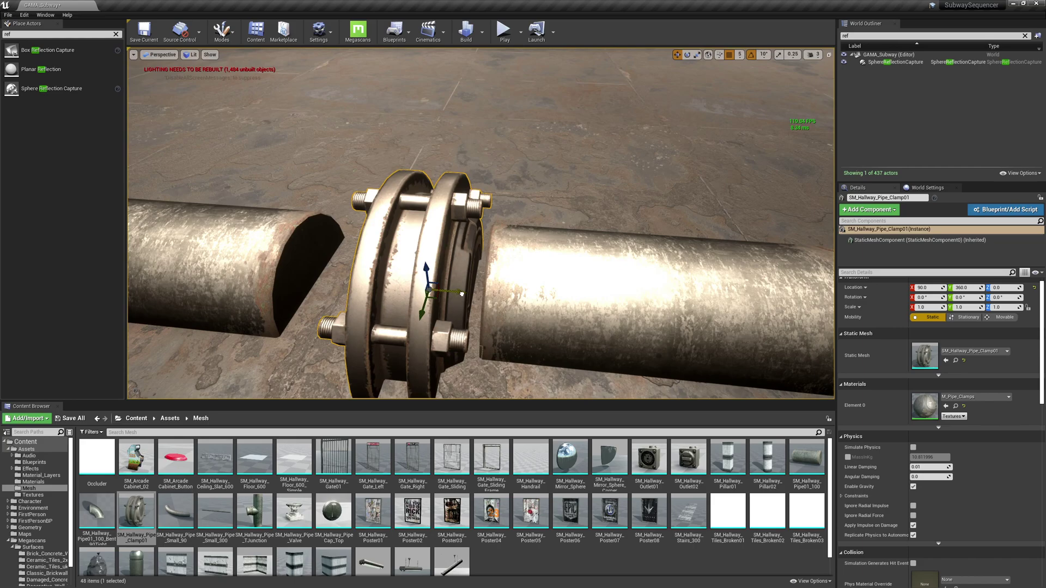
{"action": "left_click_drag", "start_coordinate": [462, 294], "coordinate": [477, 296]}
Slide the separated large straight pipe back against the clamp to close the gap.
{"action": "right_click_drag", "start_coordinate": [565, 270], "coordinate": [512, 254]}
{"action": "left_click", "coordinate": [445, 239]}
{"action": "left_click_drag", "start_coordinate": [246, 255], "coordinate": [347, 256]}
{"action": "right_click_drag", "start_coordinate": [470, 199], "coordinate": [469, 213]}
{"action": "right_click_drag", "start_coordinate": [537, 185], "coordinate": [474, 158]}
{"action": "key", "text": "Escape"}
Extend the large pipe run away from the clamp with two more end-to-end copies of the straight pipe.
{"action": "left_click", "coordinate": [527, 233]}
{"action": "right_click_drag", "start_coordinate": [527, 233], "coordinate": [517, 243]}
{"action": "left_click_drag", "start_coordinate": [512, 224], "coordinate": [317, 209], "text": "alt"}
{"action": "right_click_drag", "start_coordinate": [319, 211], "coordinate": [439, 184]}
Duplicate the pipe clamp and place the copy at the far open end of the large straight run.
{"action": "left_click", "coordinate": [689, 226]}
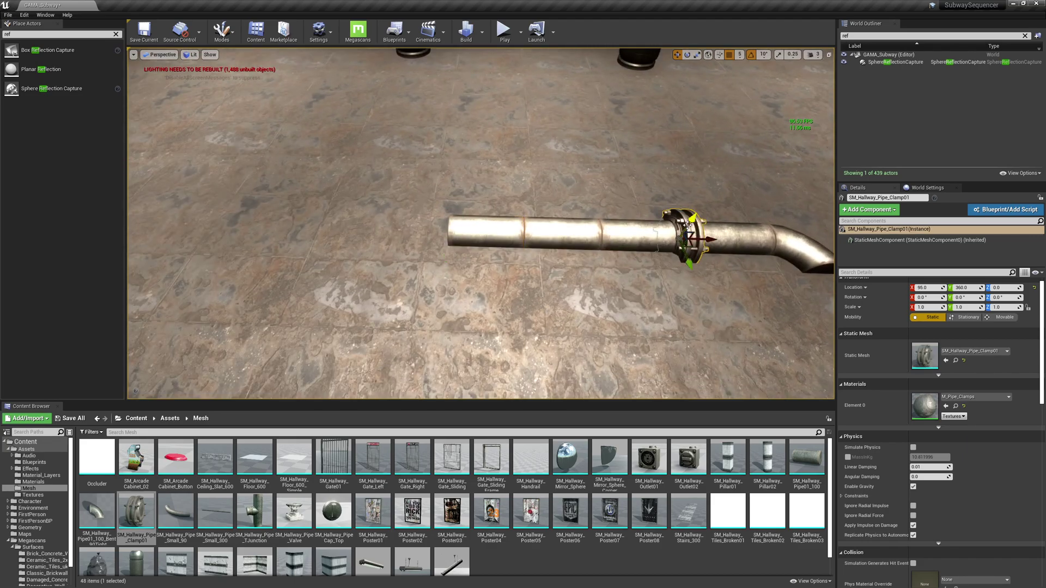
{"action": "left_click_drag", "start_coordinate": [706, 239], "coordinate": [468, 255], "text": "alt"}
{"action": "right_click_drag", "start_coordinate": [639, 255], "coordinate": [594, 251]}
{"action": "key", "text": "d"}
{"action": "key", "text": "Escape"}
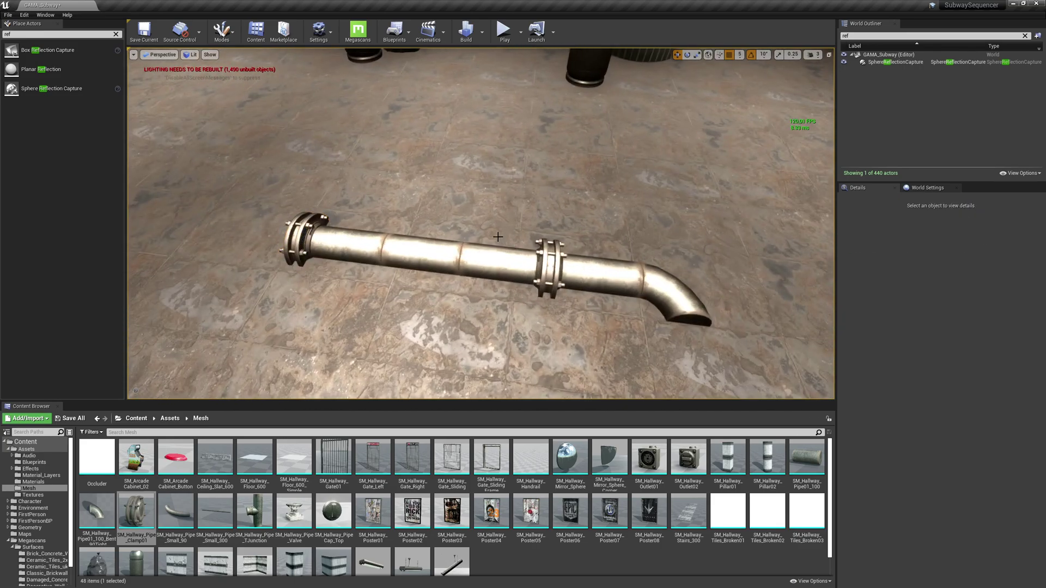
Place SM_Hallway_Pipe_TJunction on the floor and move it in line with the large pipe run at Y 360.
{"action": "key", "text": "s"}
{"action": "right_click_drag", "start_coordinate": [468, 248], "coordinate": [558, 214]}
{"action": "right_click_drag", "start_coordinate": [561, 252], "coordinate": [580, 281]}
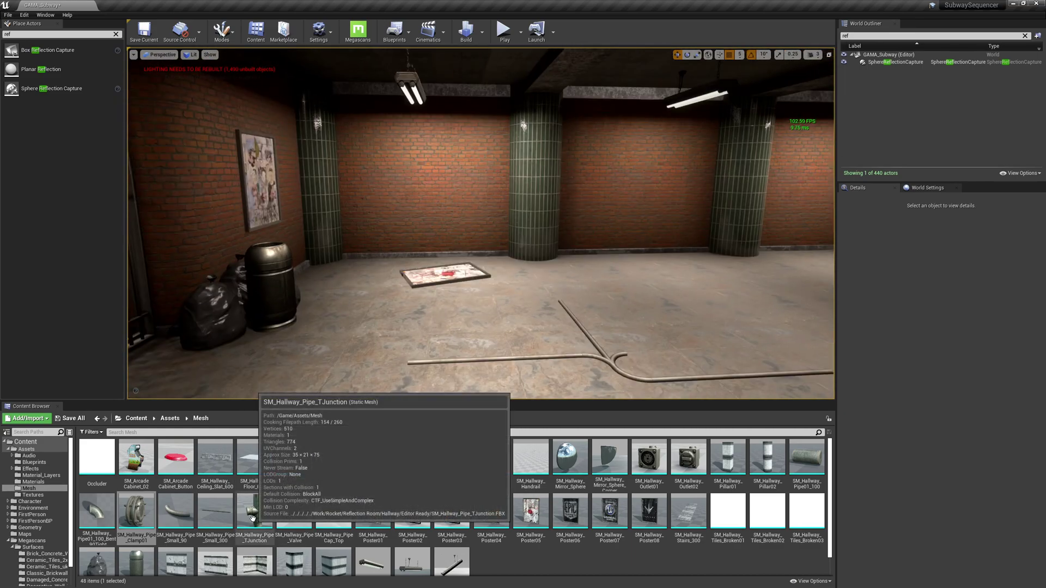
{"action": "left_click_drag", "start_coordinate": [252, 518], "coordinate": [703, 357]}
{"action": "right_click_drag", "start_coordinate": [441, 355], "coordinate": [435, 417]}
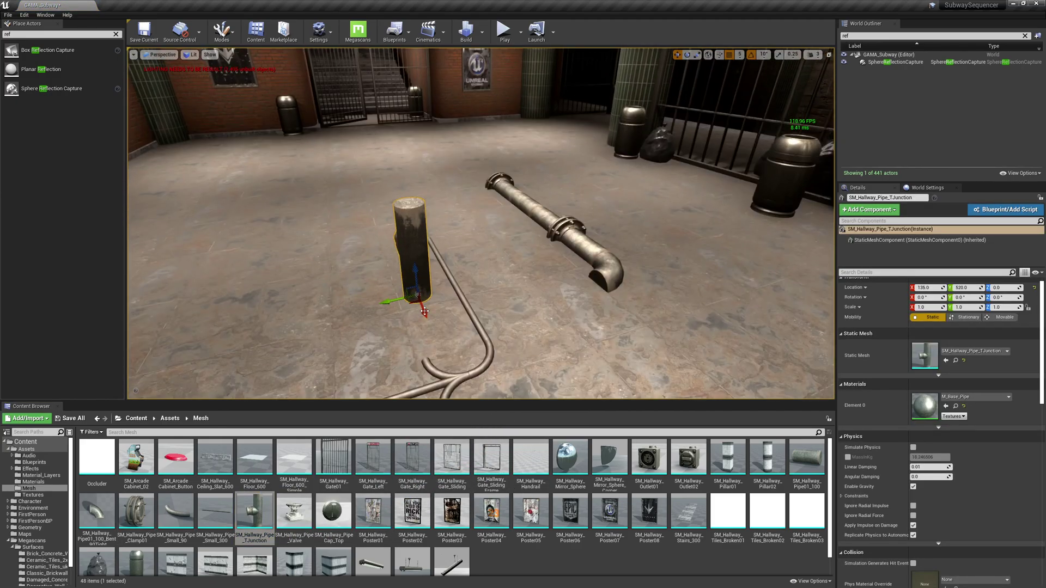
{"action": "left_click_drag", "start_coordinate": [385, 302], "coordinate": [583, 296]}
Rotate the T-junction by 90° to lie along the large pipe run and move it along X beyond the bend.
{"action": "key", "text": "e"}
{"action": "right_click_drag", "start_coordinate": [592, 294], "coordinate": [681, 326]}
{"action": "key", "text": "w"}
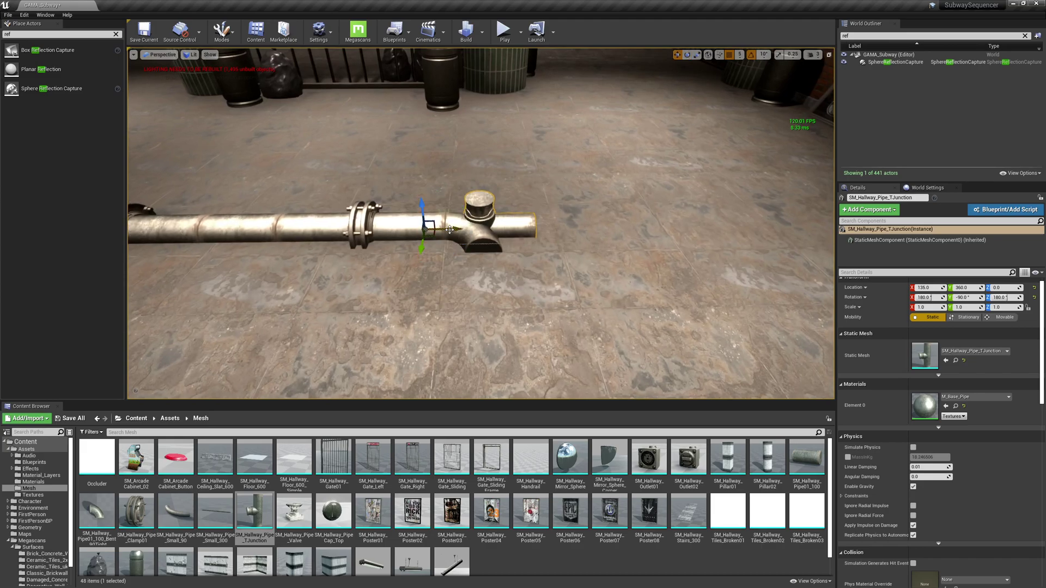
{"action": "left_click_drag", "start_coordinate": [449, 230], "coordinate": [523, 230]}
{"action": "right_click_drag", "start_coordinate": [555, 156], "coordinate": [626, 191]}
{"action": "key", "text": "Escape"}
{"action": "mouse_move", "coordinate": [479, 121]}
{"action": "right_mouse_down"}
{"action": "mouse_move", "coordinate": [403, 117]}
{"action": "mouse_move", "coordinate": [478, 120]}
{"action": "right_mouse_up"}
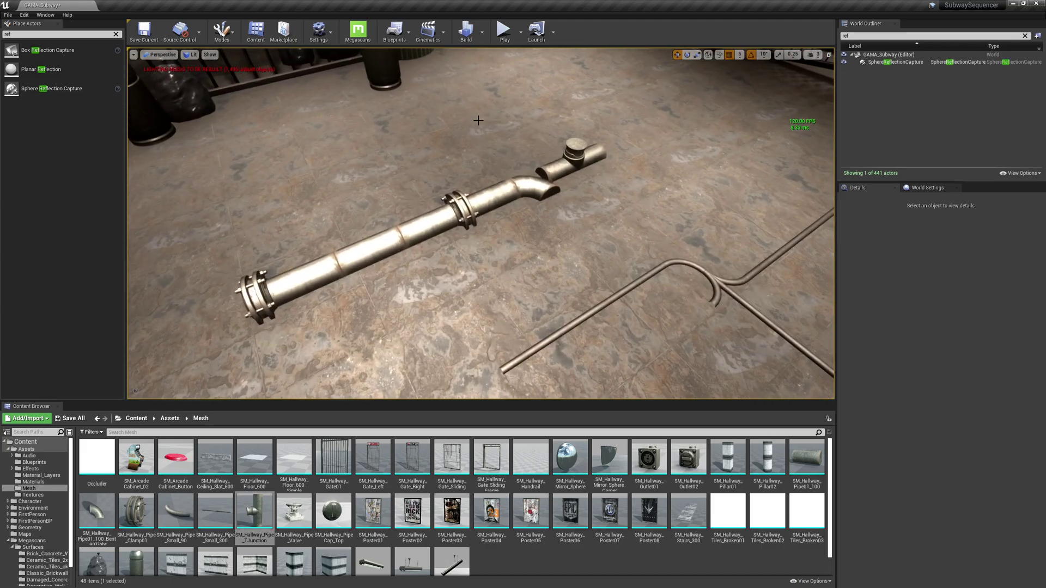
Move the middle straight pipe aside out of the large run and slide the T-junction into its place.
{"action": "left_click", "coordinate": [373, 245]}
{"action": "left_click_drag", "start_coordinate": [349, 286], "coordinate": [329, 240]}
{"action": "left_click", "coordinate": [565, 166]}
{"action": "left_click_drag", "start_coordinate": [558, 168], "coordinate": [336, 262]}
{"action": "right_click_drag", "start_coordinate": [399, 235], "coordinate": [399, 238]}
Shift the end straight pipe and its clamp outward along the run to butt against the T-junction.
{"action": "left_click", "coordinate": [369, 241]}
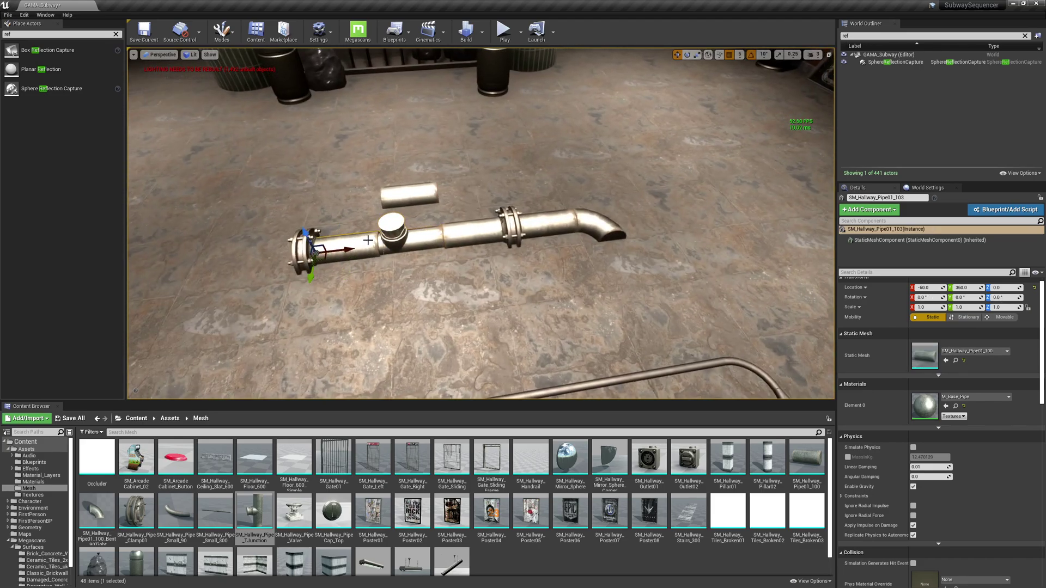
{"action": "left_click", "coordinate": [298, 251], "text": "ctrl"}
{"action": "left_click_drag", "start_coordinate": [336, 249], "coordinate": [303, 254]}
{"action": "right_click_drag", "start_coordinate": [292, 271], "coordinate": [299, 264]}
{"action": "key", "text": "Escape"}
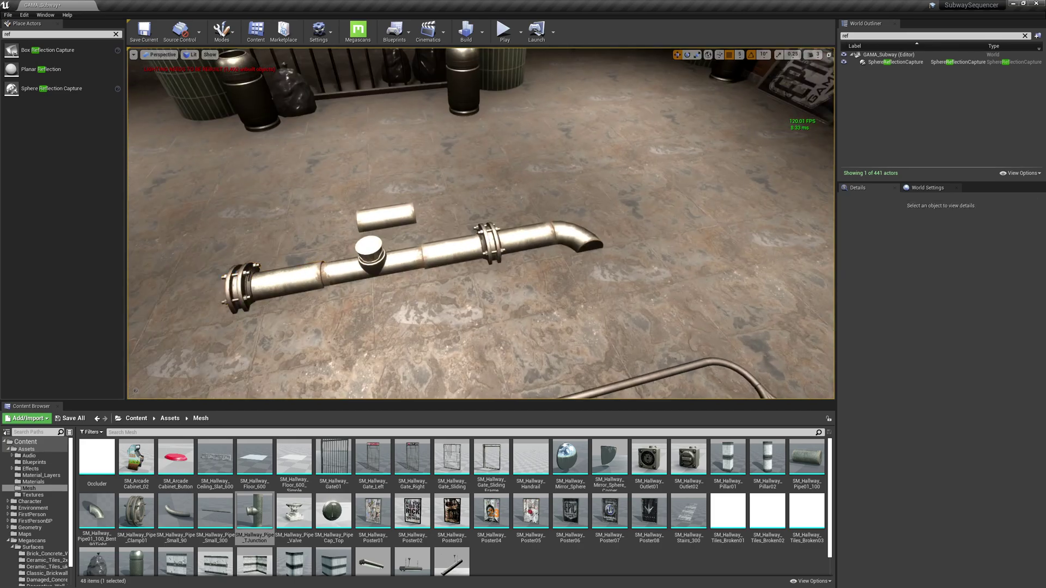
Duplicate the end clamp twice and place the copies over the joints on both sides of the T-junction.
{"action": "left_click", "coordinate": [242, 286]}
{"action": "left_click_drag", "start_coordinate": [271, 288], "coordinate": [450, 255], "text": "alt"}
{"action": "right_click_drag", "start_coordinate": [460, 192], "coordinate": [434, 187]}
{"action": "key", "text": "Escape"}
{"action": "left_click", "coordinate": [606, 245]}
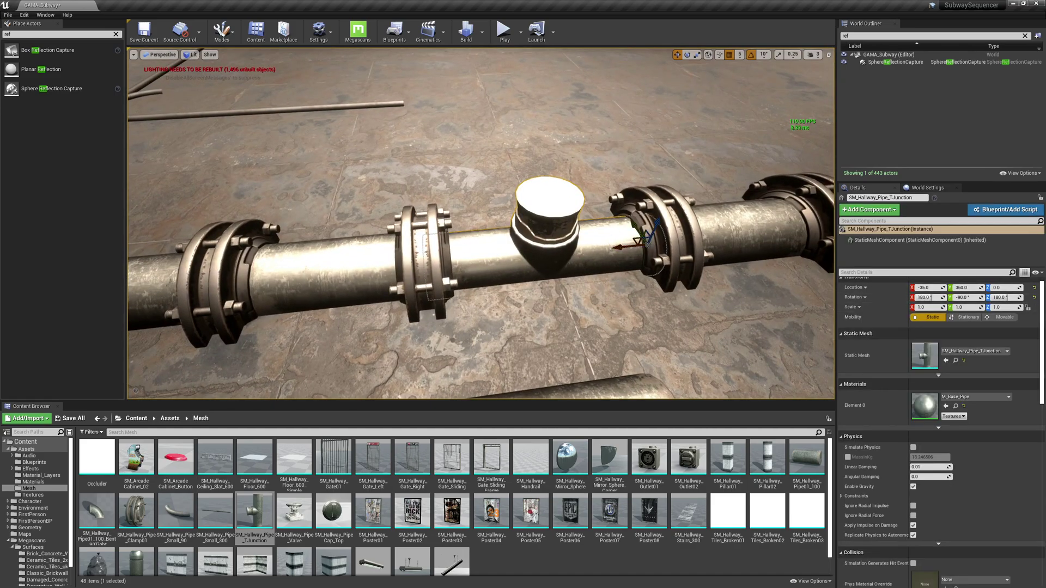
{"action": "left_click", "coordinate": [732, 223]}
{"action": "left_click", "coordinate": [600, 252]}
Survey the hall's brick walls, tiled pillars and ceiling for a place to run the pipes.
{"action": "right_click_drag", "start_coordinate": [601, 253], "coordinate": [823, 224]}
{"action": "right_click_drag", "start_coordinate": [523, 264], "coordinate": [612, 208]}
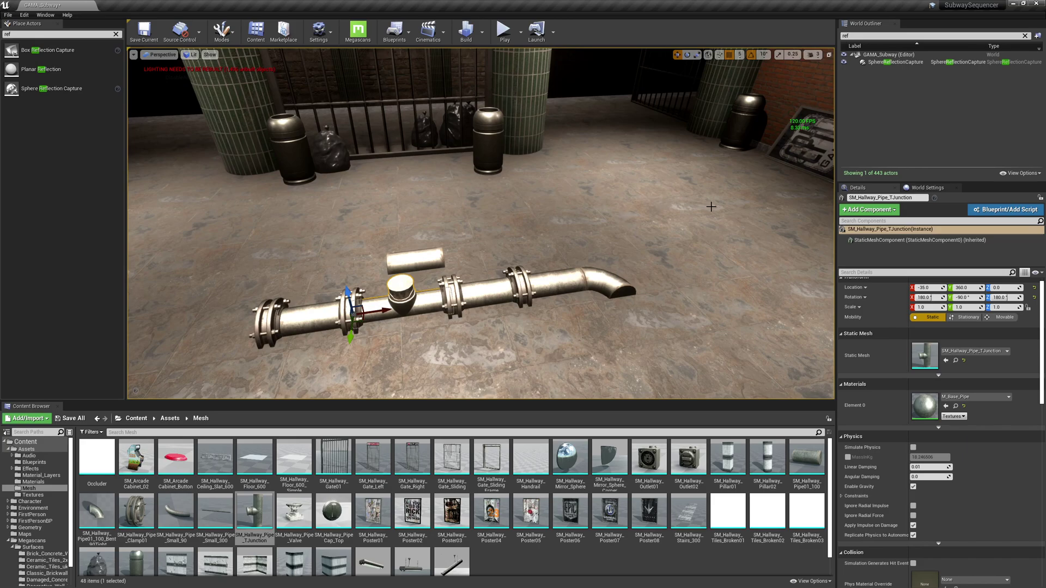
{"action": "right_click_drag", "start_coordinate": [687, 245], "coordinate": [1014, 200]}
{"action": "right_click_drag", "start_coordinate": [481, 223], "coordinate": [504, 234]}
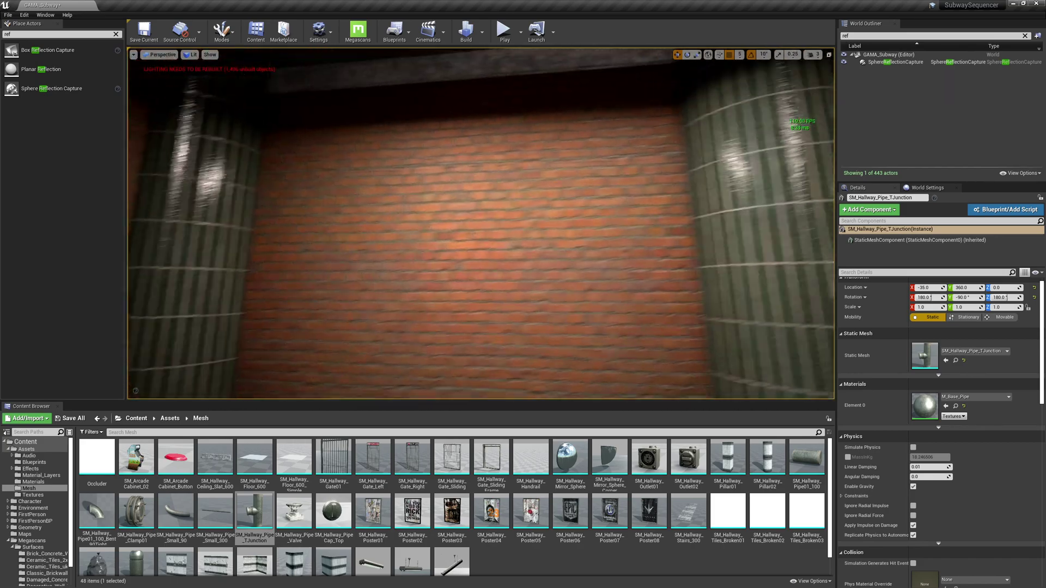
{"action": "right_click_drag", "start_coordinate": [557, 239], "coordinate": [557, 238]}
{"action": "key", "text": "s"}
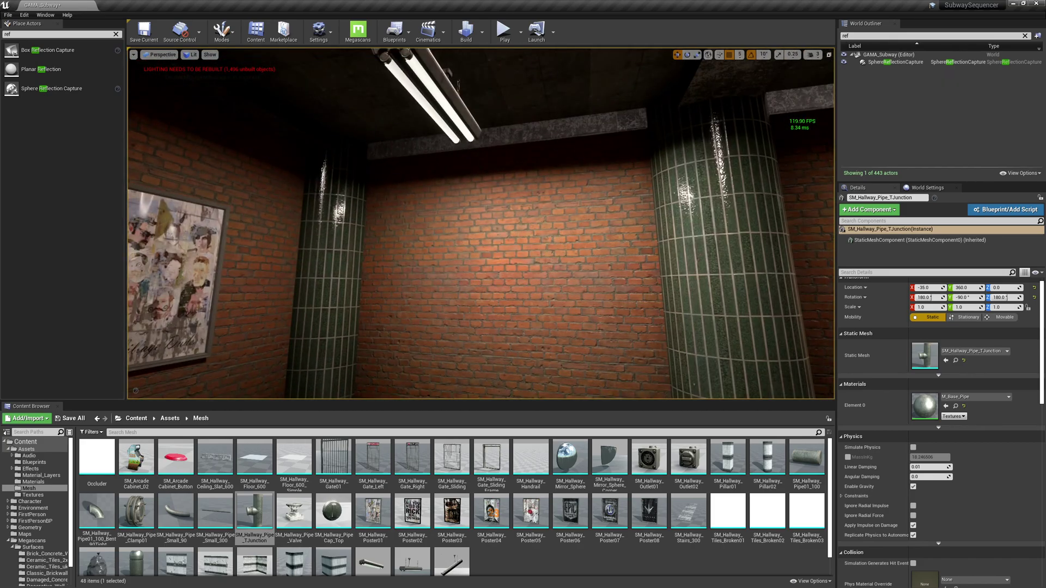
{"action": "key", "text": "s"}
{"action": "right_click_drag", "start_coordinate": [466, 233], "coordinate": [466, 233]}
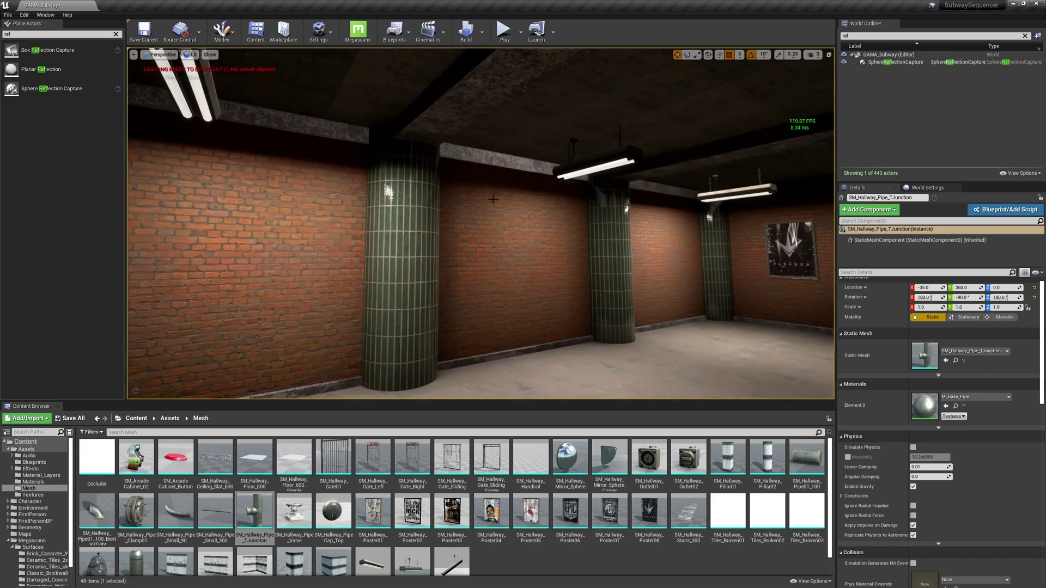
{"action": "right_click_drag", "start_coordinate": [579, 240], "coordinate": [579, 240]}
{"action": "right_click_drag", "start_coordinate": [666, 214], "coordinate": [666, 214]}
Duplicate the bend with its adjoining straight pipe and clamp to Y 600, and rotate the copies -90° about X so the bend points up.
{"action": "left_click", "coordinate": [683, 201]}
{"action": "left_click", "coordinate": [696, 174], "text": "ctrl"}
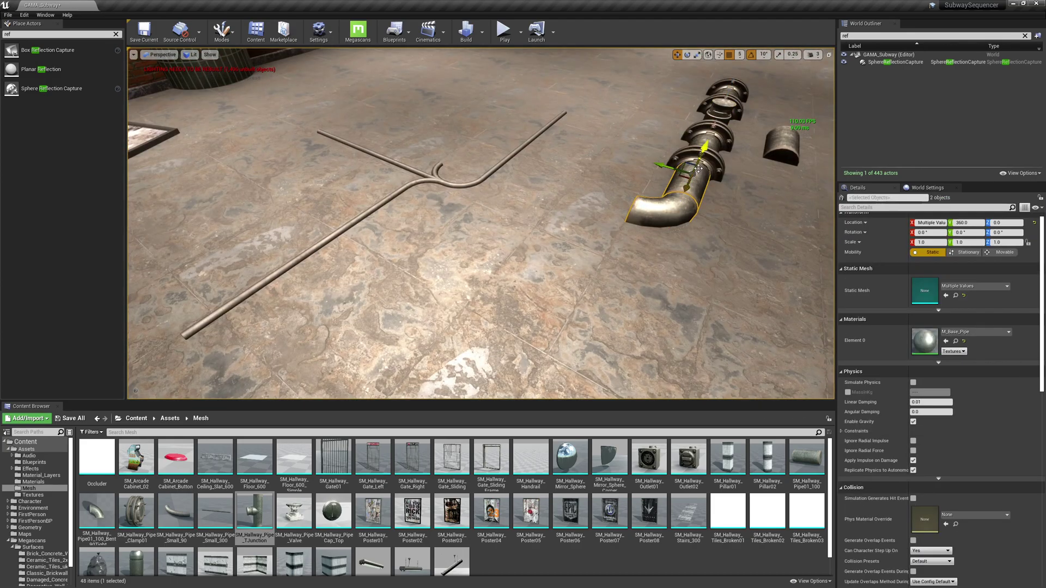
{"action": "left_click", "coordinate": [709, 165], "text": "ctrl"}
{"action": "left_click_drag", "start_coordinate": [710, 164], "coordinate": [561, 89], "text": "alt"}
{"action": "key", "text": "e"}
{"action": "key", "text": "w"}
{"action": "right_click_drag", "start_coordinate": [560, 89], "coordinate": [563, 89]}
{"action": "key", "text": "s"}
Duplicate the straight pipe, turn the copy upright and set it on the bend's upward-facing end.
{"action": "left_click", "coordinate": [584, 209]}
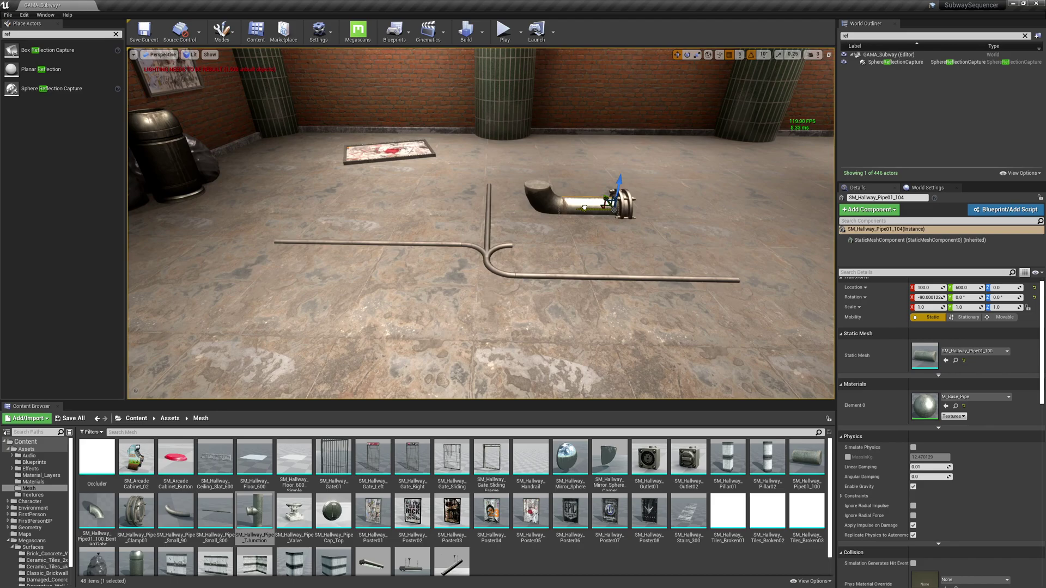
{"action": "left_click_drag", "start_coordinate": [584, 208], "coordinate": [520, 186], "text": "alt"}
{"action": "key", "text": "e"}
{"action": "key", "text": "w"}
Select the upright pipe, bend, straight pipe and clamp together and move them to the brick wall at Y 860.
{"action": "left_click", "coordinate": [545, 202], "text": "shift"}
{"action": "left_click", "coordinate": [593, 202], "text": "shift"}
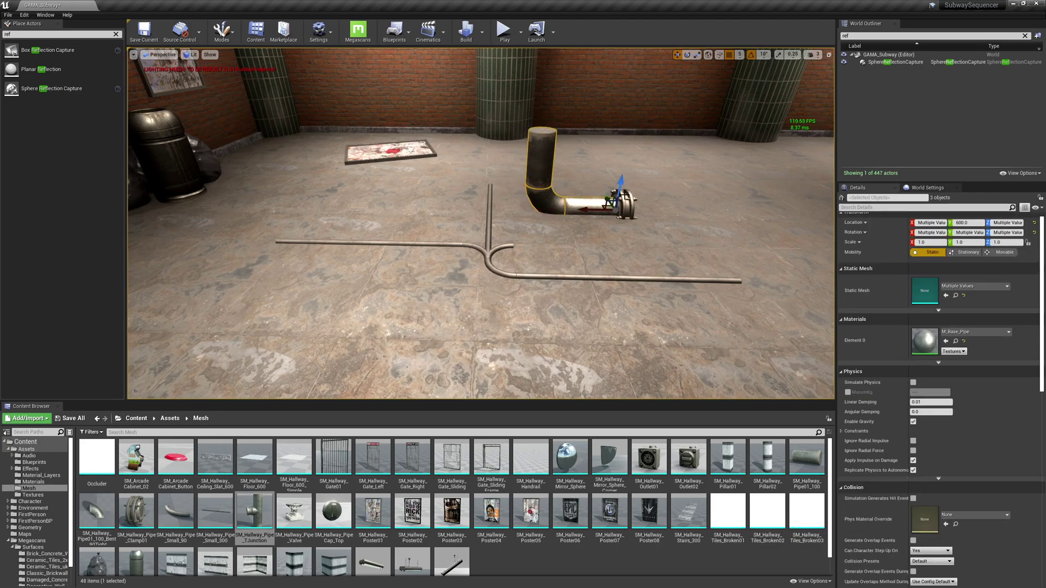
{"action": "left_click", "coordinate": [626, 200], "text": "ctrl"}
{"action": "left_click_drag", "start_coordinate": [610, 197], "coordinate": [371, 132]}
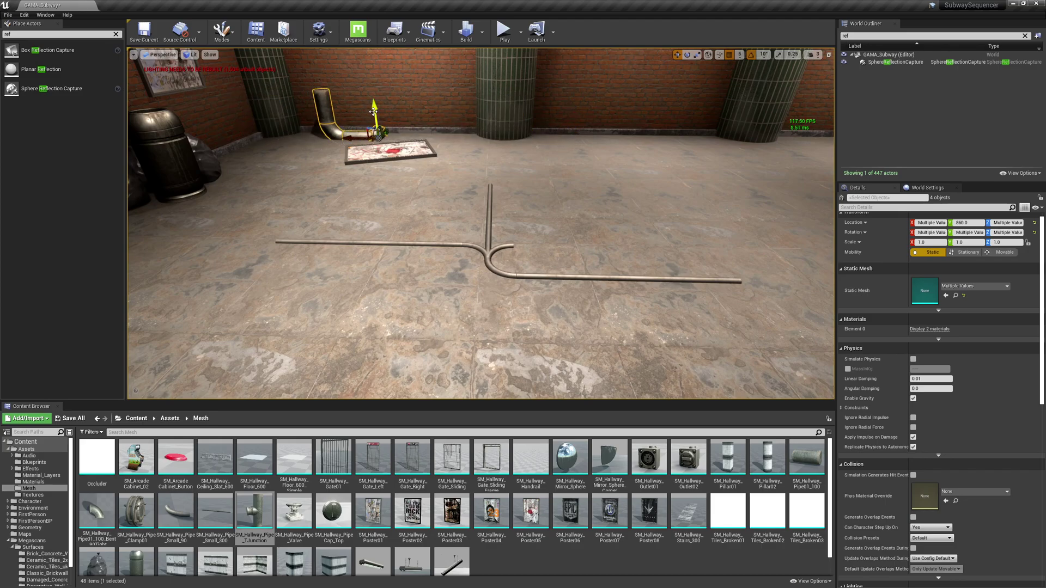
Raise the four-piece pipe assembly along the wall to Z 260 so its upright pipe enters the ceiling.
{"action": "key", "text": "f"}
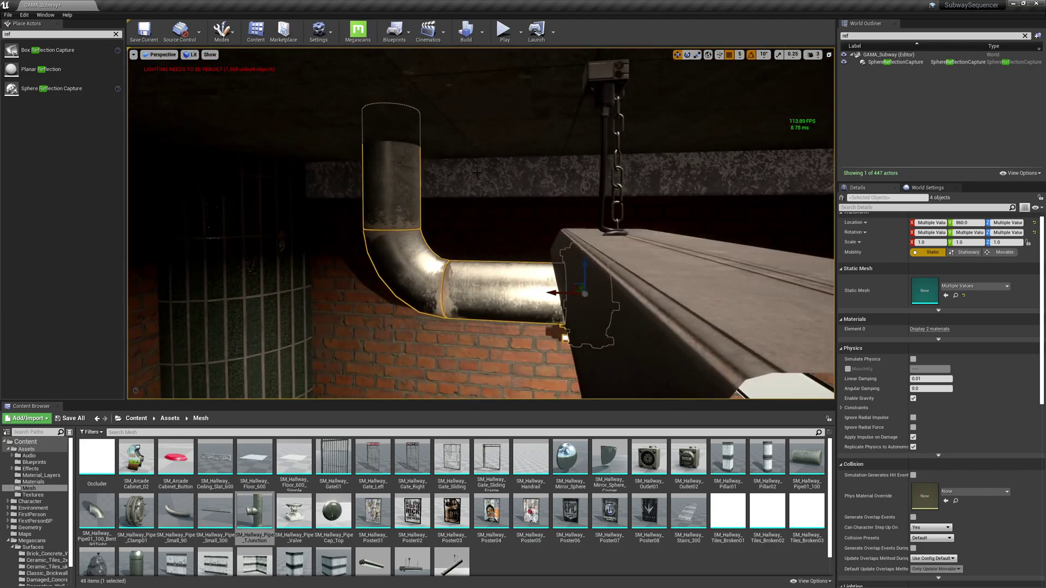
{"action": "key", "text": "s"}
{"action": "right_click_drag", "start_coordinate": [477, 173], "coordinate": [430, 117]}
{"action": "key", "text": "d"}
{"action": "key", "text": "d"}
{"action": "key", "text": "w"}
{"action": "left_click_drag", "start_coordinate": [425, 298], "coordinate": [425, 235]}
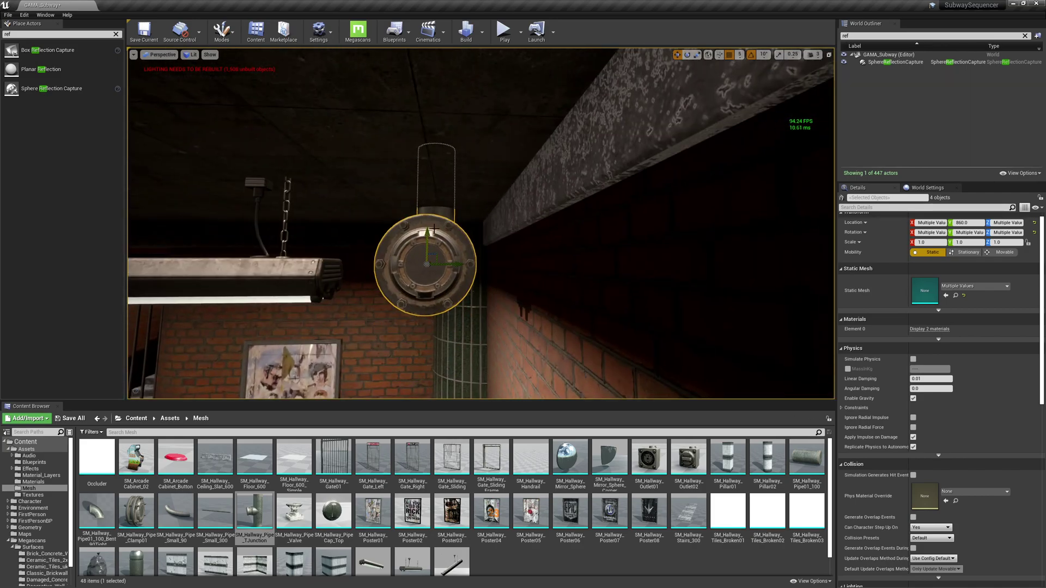
{"action": "key", "text": "w"}
{"action": "right_click_drag", "start_coordinate": [438, 226], "coordinate": [610, 190]}
{"action": "key", "text": "s"}
{"action": "key", "text": "a"}
{"action": "left_click_drag", "start_coordinate": [423, 130], "coordinate": [428, 151]}
{"action": "right_click_drag", "start_coordinate": [567, 231], "coordinate": [459, 241]}
{"action": "key", "text": "d"}
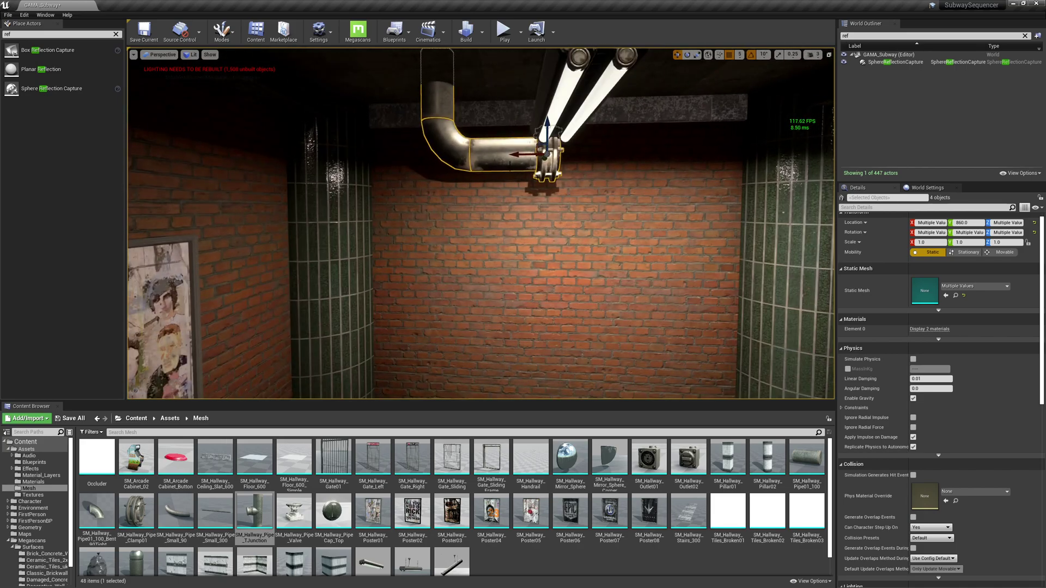
Extend the wall run past the clamp with three end-to-end copies of the straight pipe.
{"action": "left_click", "coordinate": [508, 164]}
{"action": "left_click_drag", "start_coordinate": [514, 156], "coordinate": [599, 156], "text": "alt"}
{"action": "key", "text": "d"}
{"action": "mouse_move", "coordinate": [597, 209]}
{"action": "right_mouse_down"}
{"action": "mouse_move", "coordinate": [559, 216]}
{"action": "mouse_move", "coordinate": [518, 196]}
{"action": "mouse_move", "coordinate": [479, 198]}
{"action": "mouse_move", "coordinate": [584, 195]}
{"action": "right_mouse_up"}
{"action": "key", "text": "w"}
{"action": "key", "text": "d"}
{"action": "key", "text": "s"}
{"action": "left_click_drag", "start_coordinate": [492, 157], "coordinate": [640, 160], "text": "alt"}
{"action": "key", "text": "d"}
{"action": "mouse_move", "coordinate": [678, 250]}
{"action": "right_mouse_down"}
{"action": "mouse_move", "coordinate": [648, 247]}
{"action": "mouse_move", "coordinate": [677, 250]}
{"action": "right_mouse_up"}
{"action": "key", "text": "s"}
Duplicate the wall run's clamp and place the copy at the open pipe end at X 245.
{"action": "left_click", "coordinate": [418, 188]}
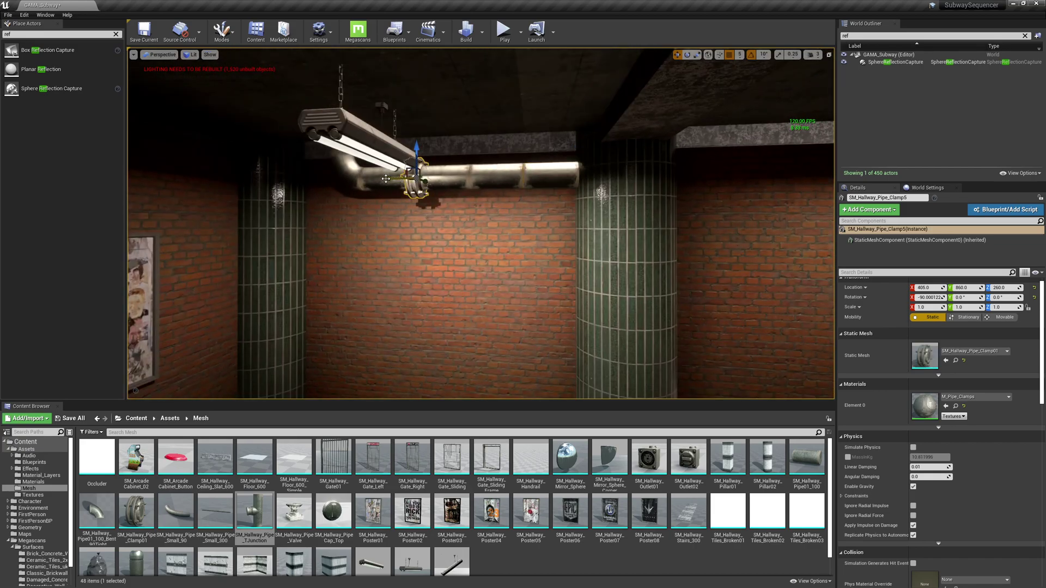
{"action": "left_click_drag", "start_coordinate": [386, 178], "coordinate": [554, 172], "text": "alt"}
{"action": "key", "text": "f"}
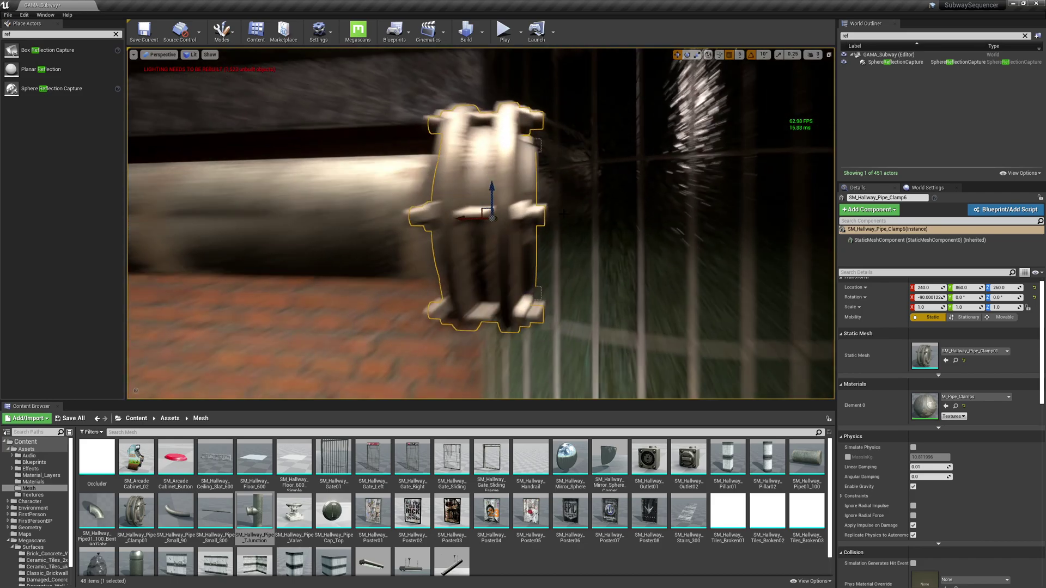
{"action": "left_click_drag", "start_coordinate": [444, 223], "coordinate": [406, 223]}
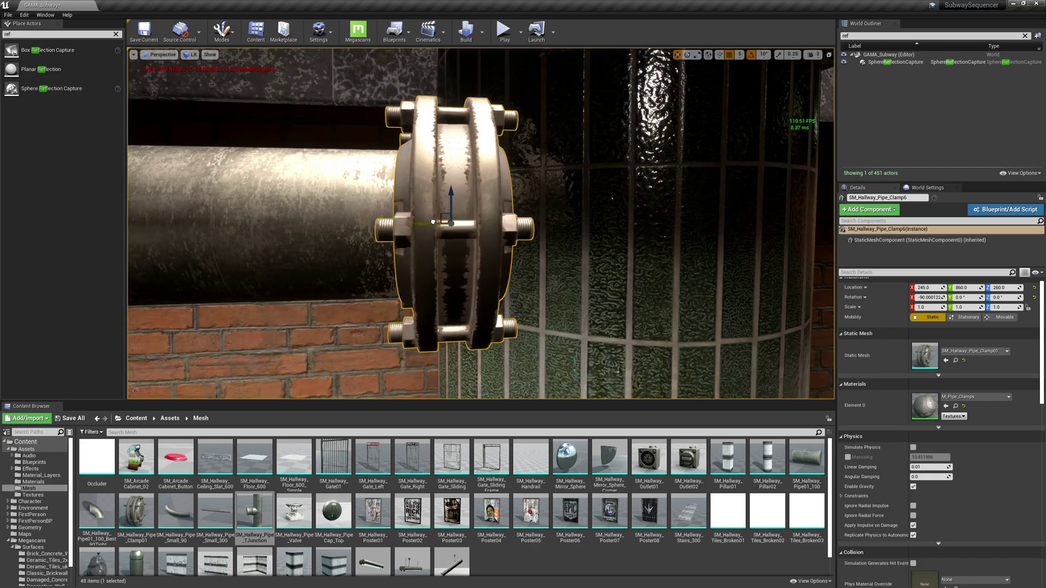
{"action": "key", "text": "s"}
{"action": "right_click_drag", "start_coordinate": [406, 223], "coordinate": [349, 218]}
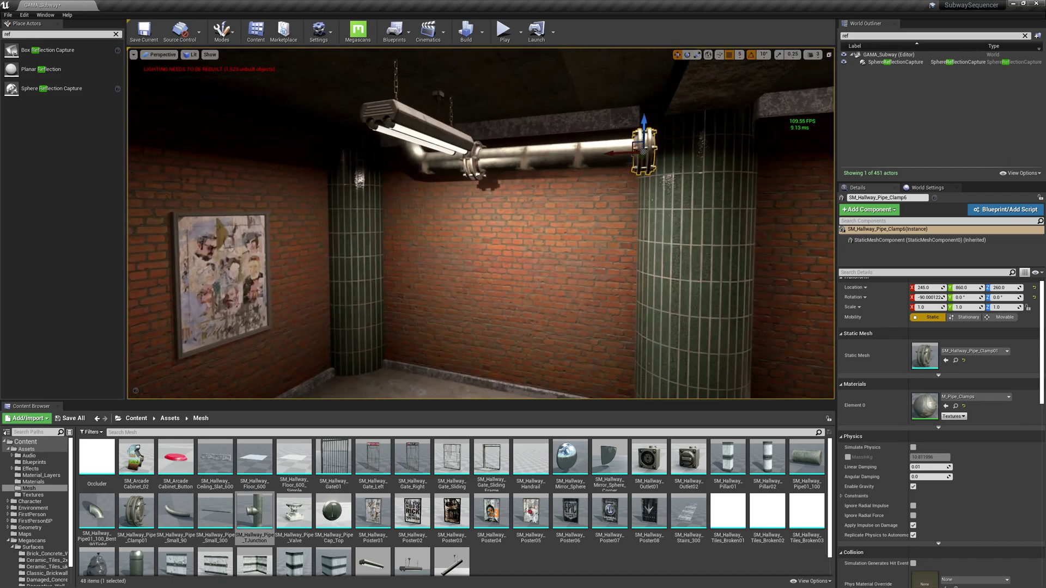
Select the three straight pipes and the end clamp, and duplicate them as the next segment along the wall.
{"action": "left_click", "coordinate": [498, 161]}
{"action": "left_click", "coordinate": [547, 159], "text": "ctrl"}
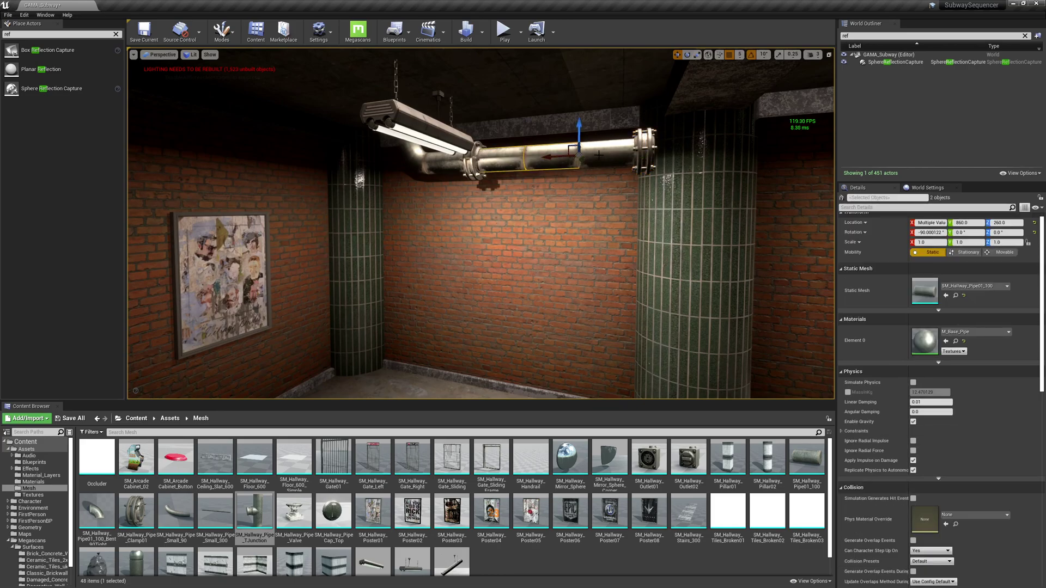
{"action": "left_click", "coordinate": [603, 155], "text": "ctrl"}
{"action": "left_click", "coordinate": [648, 141], "text": "ctrl"}
{"action": "left_click_drag", "start_coordinate": [621, 151], "coordinate": [821, 142], "text": "alt"}
{"action": "key", "text": "d"}
{"action": "right_click_drag", "start_coordinate": [659, 225], "coordinate": [675, 225]}
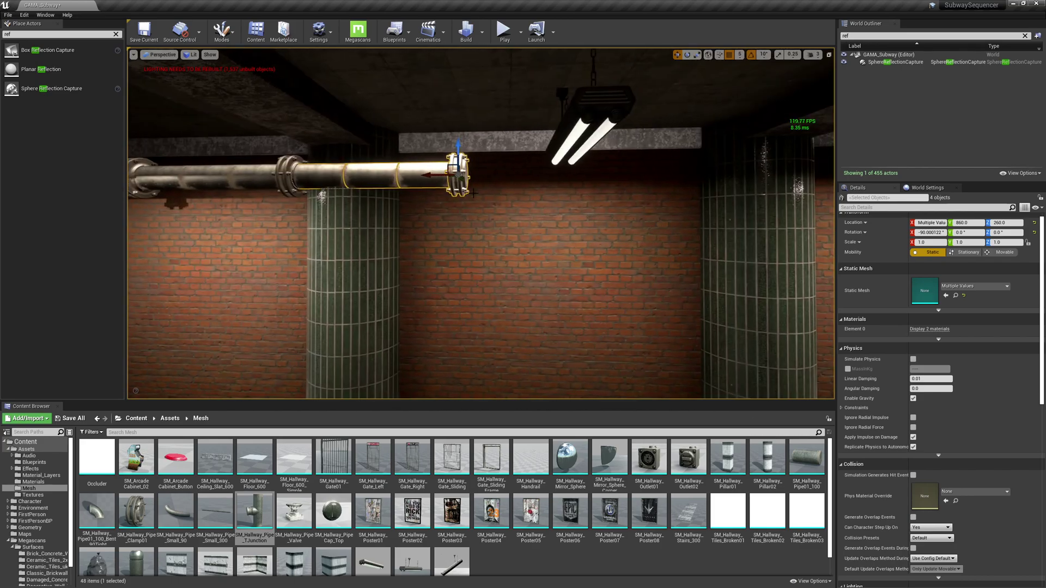
Continue the run along the wall with three more copies of the segment of three pipes and a clamp.
{"action": "left_click_drag", "start_coordinate": [428, 176], "coordinate": [603, 191], "text": "alt"}
{"action": "right_click_drag", "start_coordinate": [573, 243], "coordinate": [667, 248]}
{"action": "key", "text": "d"}
{"action": "left_click_drag", "start_coordinate": [320, 156], "coordinate": [468, 158], "text": "alt"}
{"action": "right_click_drag", "start_coordinate": [468, 158], "coordinate": [474, 163]}
{"action": "right_click_drag", "start_coordinate": [414, 194], "coordinate": [477, 194]}
{"action": "left_click_drag", "start_coordinate": [415, 144], "coordinate": [579, 145], "text": "alt"}
{"action": "right_click_drag", "start_coordinate": [579, 145], "coordinate": [583, 147]}
{"action": "right_click_drag", "start_coordinate": [575, 239], "coordinate": [452, 237]}
{"action": "right_click_drag", "start_coordinate": [569, 147], "coordinate": [538, 213]}
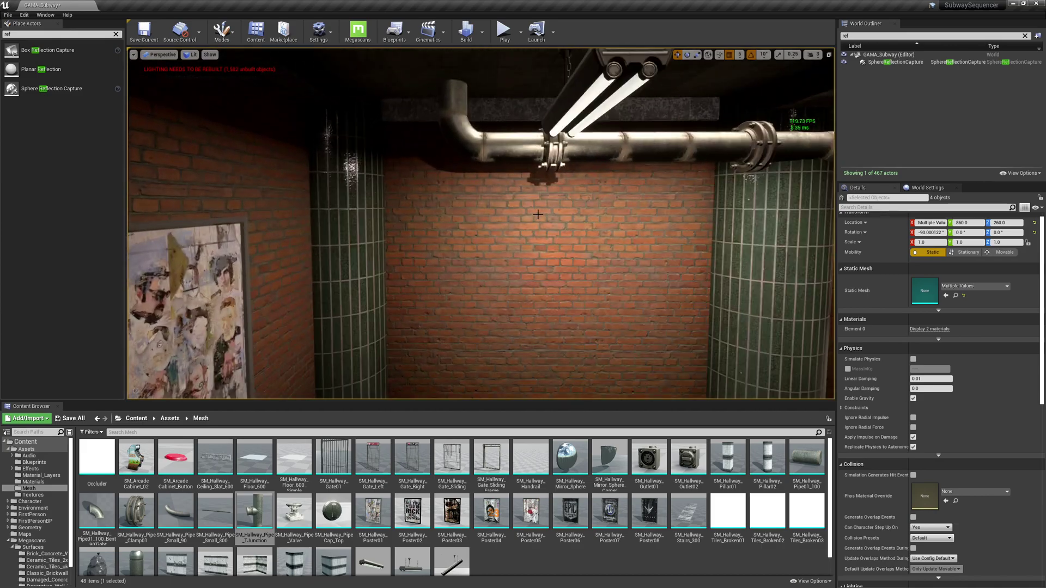
Duplicate the starting straight pipe, bend and upright pipe, turn the copies around and attach them to the run's far end.
{"action": "left_click", "coordinate": [516, 149]}
{"action": "left_click", "coordinate": [476, 144], "text": "ctrl"}
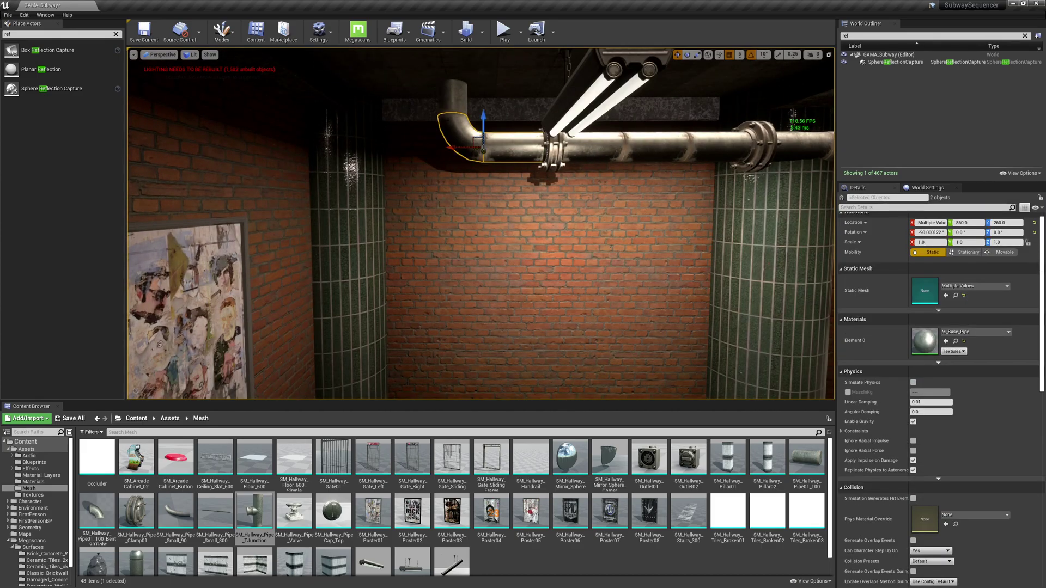
{"action": "left_click", "coordinate": [449, 100], "text": "ctrl"}
{"action": "left_click_drag", "start_coordinate": [428, 116], "coordinate": [471, 116], "text": "alt+shift"}
{"action": "key", "text": "e"}
{"action": "left_click_drag", "start_coordinate": [462, 157], "coordinate": [501, 125]}
{"action": "key", "text": "f"}
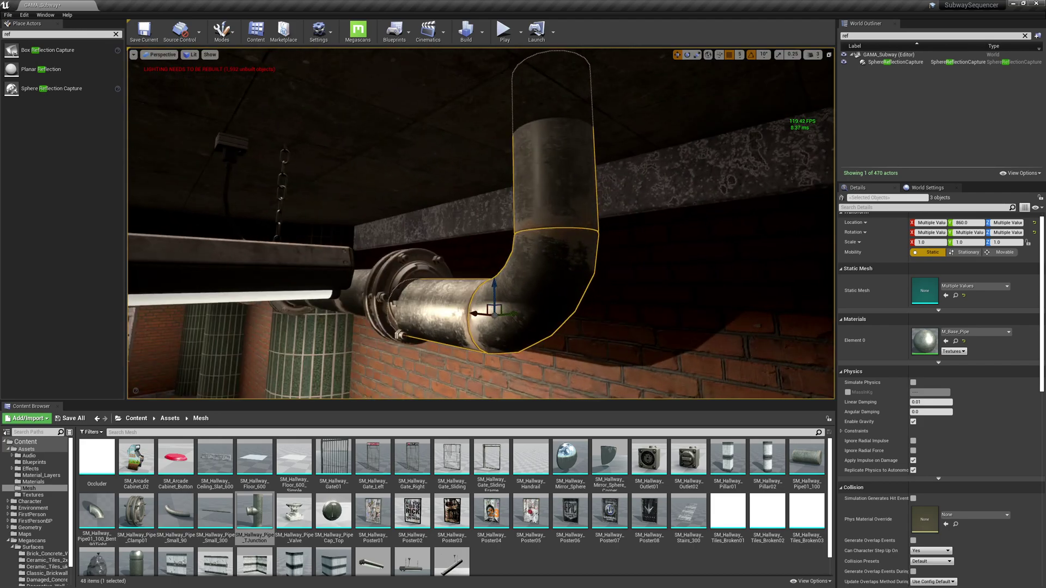
Rotate the far-end bend assembly about the run's axis so its free pipe turns into the brick wall.
{"action": "left_click_drag", "start_coordinate": [494, 284], "coordinate": [516, 262]}
{"action": "key", "text": "e"}
{"action": "right_click_drag", "start_coordinate": [516, 261], "coordinate": [425, 305]}
{"action": "key", "text": "Escape"}
{"action": "right_click_drag", "start_coordinate": [447, 256], "coordinate": [468, 254]}
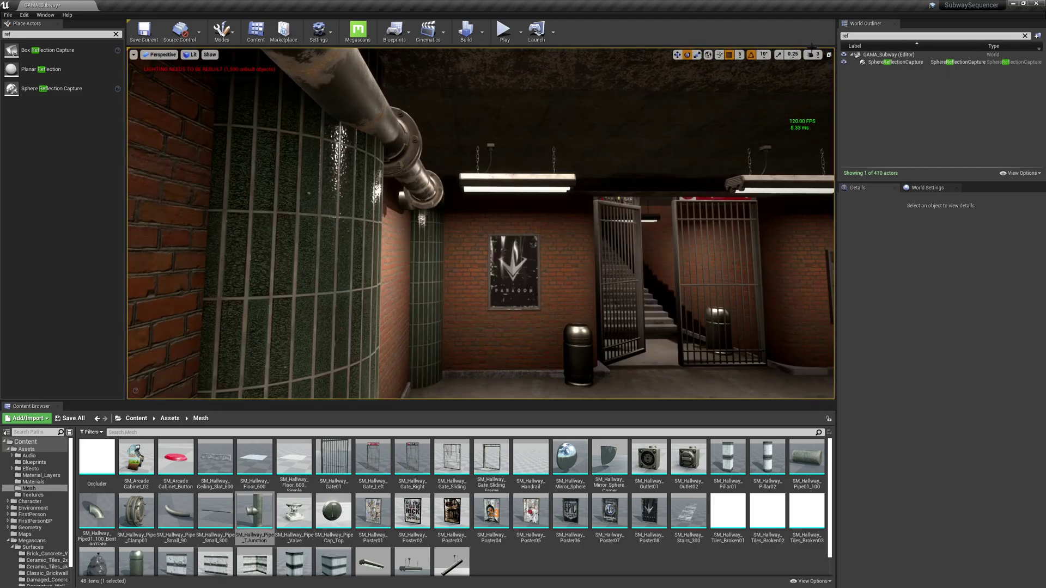
Filter the World Outliner by "pipe" and select all the listed pipe actors.
{"action": "key", "text": "ctrl+a"}
{"action": "type", "text": "pipe"}
{"action": "key", "text": "Return"}
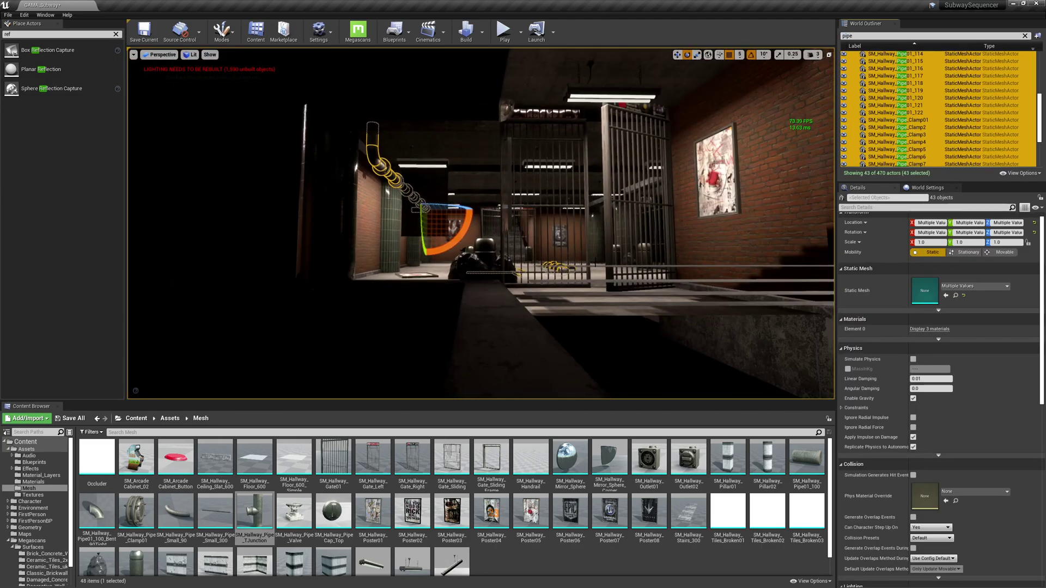
{"action": "key", "text": "f"}
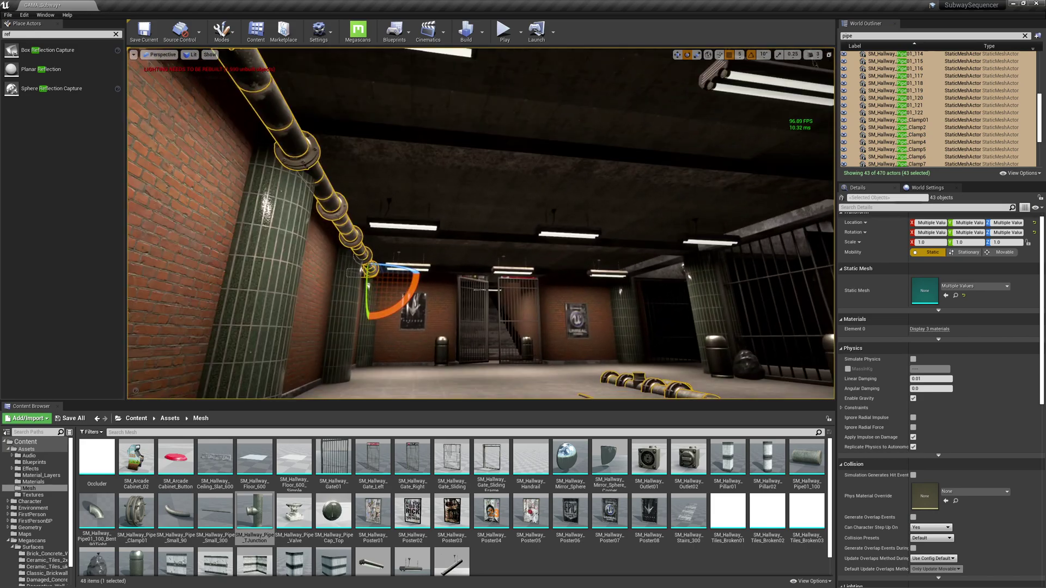
{"action": "right_click_drag", "start_coordinate": [589, 312], "coordinate": [579, 357]}
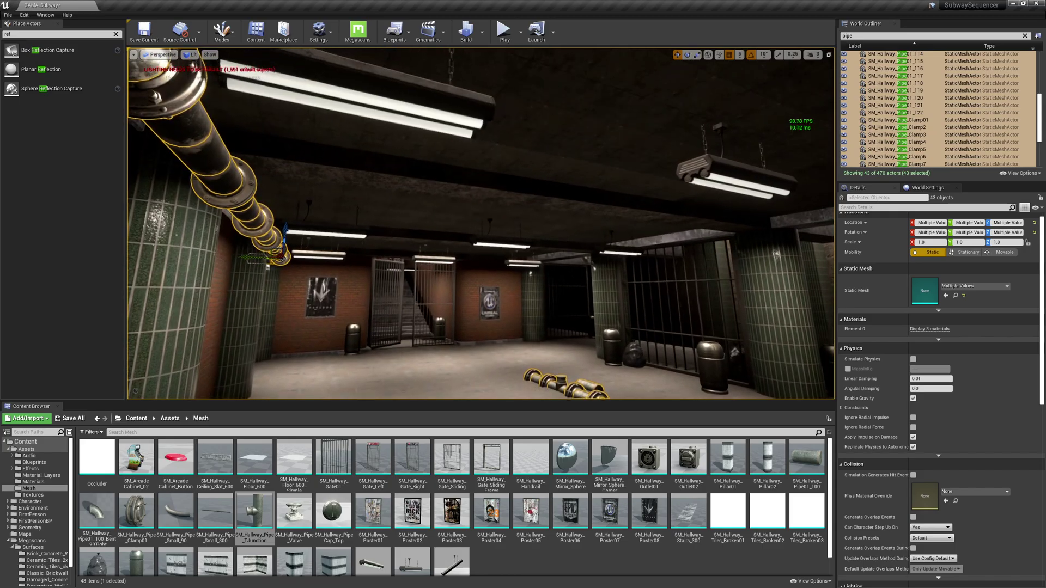
Move the selected pipes away from the brick wall and lower them, placing the wall run at Y 835, Z 235.
{"action": "key", "text": "w"}
{"action": "right_click_drag", "start_coordinate": [480, 224], "coordinate": [401, 223]}
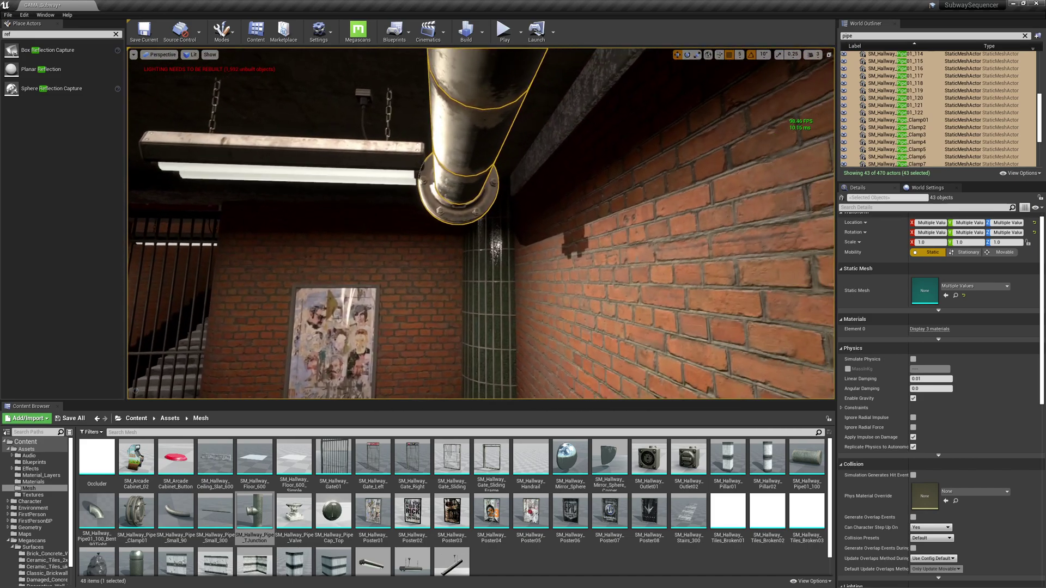
{"action": "right_click_drag", "start_coordinate": [478, 281], "coordinate": [632, 288]}
{"action": "key", "text": "w"}
{"action": "right_click_drag", "start_coordinate": [467, 264], "coordinate": [576, 267]}
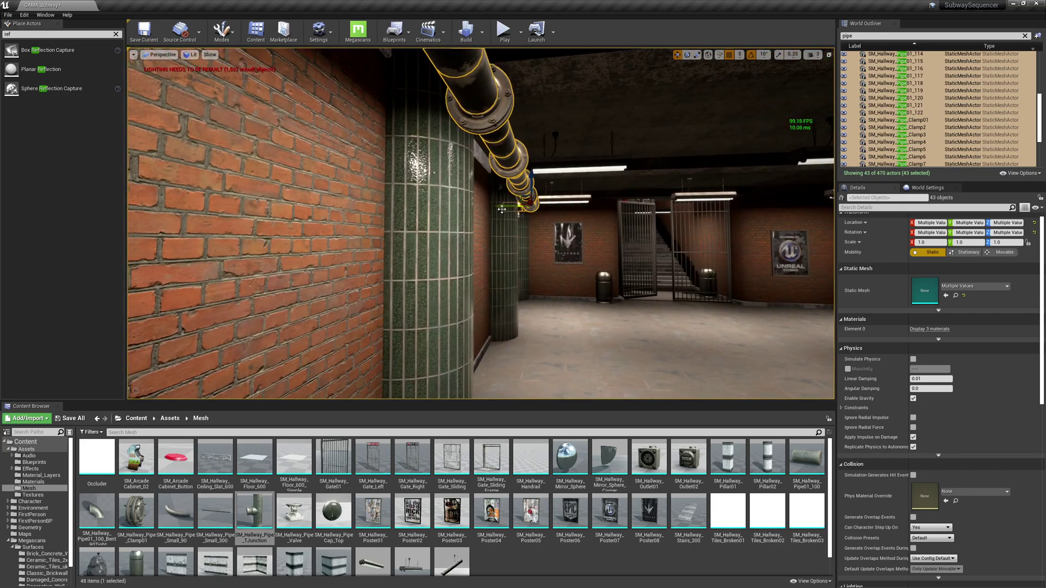
{"action": "right_click_drag", "start_coordinate": [500, 208], "coordinate": [448, 206]}
{"action": "key", "text": "d"}
{"action": "key", "text": "a"}
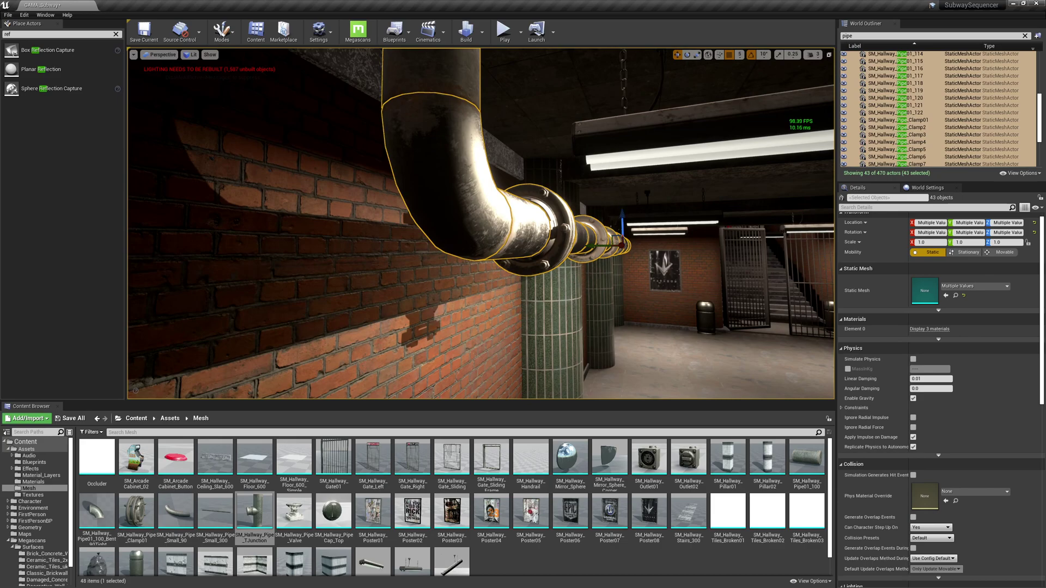
{"action": "right_click_drag", "start_coordinate": [448, 206], "coordinate": [377, 219]}
{"action": "key", "text": "d"}
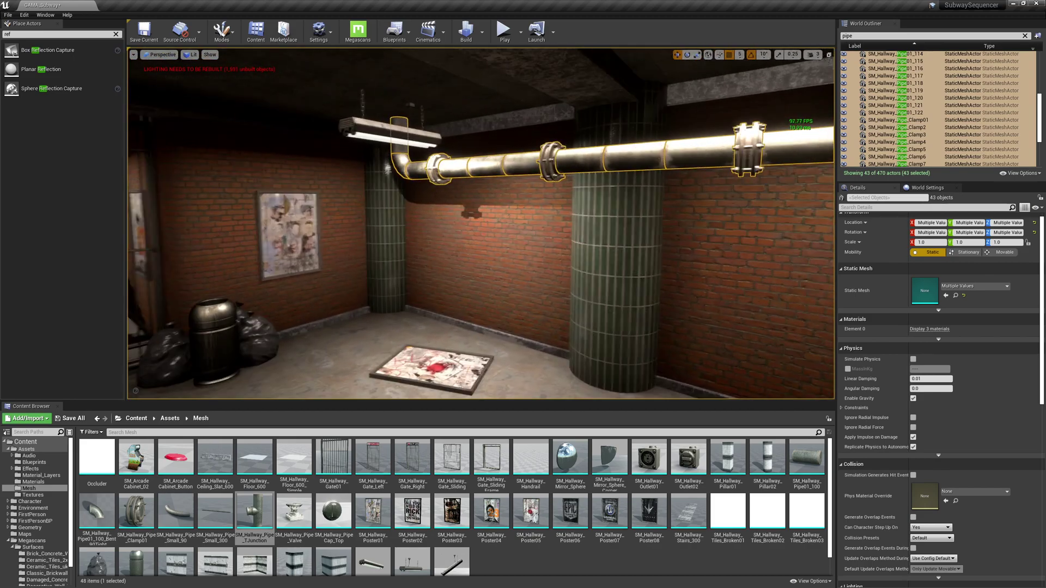
Place SM_Hallway_Pipe_Clamp01 where the far-end bend enters the brick wall, at Y 905, Z 235, rotated -90° about Z.
{"action": "right_click_drag", "start_coordinate": [480, 223], "coordinate": [457, 126]}
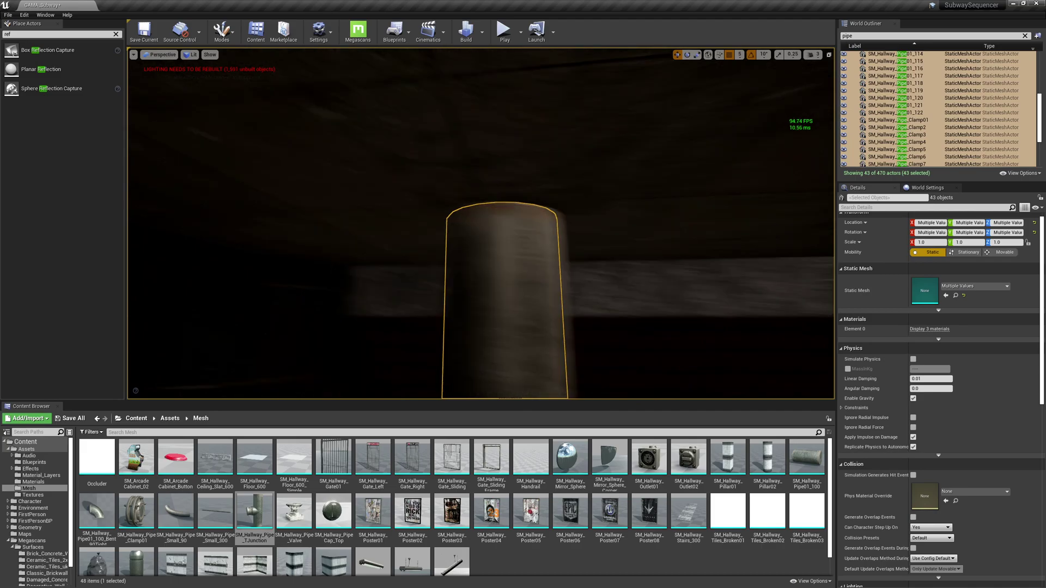
{"action": "right_click_drag", "start_coordinate": [479, 223], "coordinate": [534, 213]}
{"action": "mouse_move", "coordinate": [542, 286]}
{"action": "right_mouse_down"}
{"action": "mouse_move", "coordinate": [518, 278]}
{"action": "mouse_move", "coordinate": [561, 273]}
{"action": "mouse_move", "coordinate": [536, 287]}
{"action": "right_mouse_up"}
{"action": "left_click", "coordinate": [423, 191]}
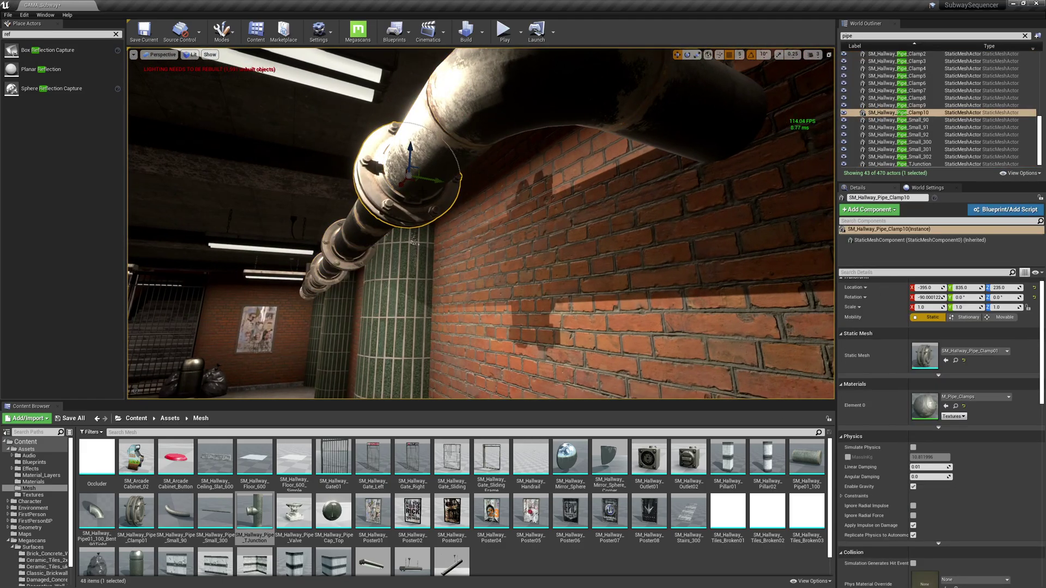
{"action": "left_click_drag", "start_coordinate": [136, 511], "coordinate": [670, 124]}
{"action": "right_click_drag", "start_coordinate": [622, 231], "coordinate": [762, 207]}
{"action": "key", "text": "w"}
{"action": "left_click_drag", "start_coordinate": [571, 209], "coordinate": [419, 176]}
{"action": "key", "text": "f"}
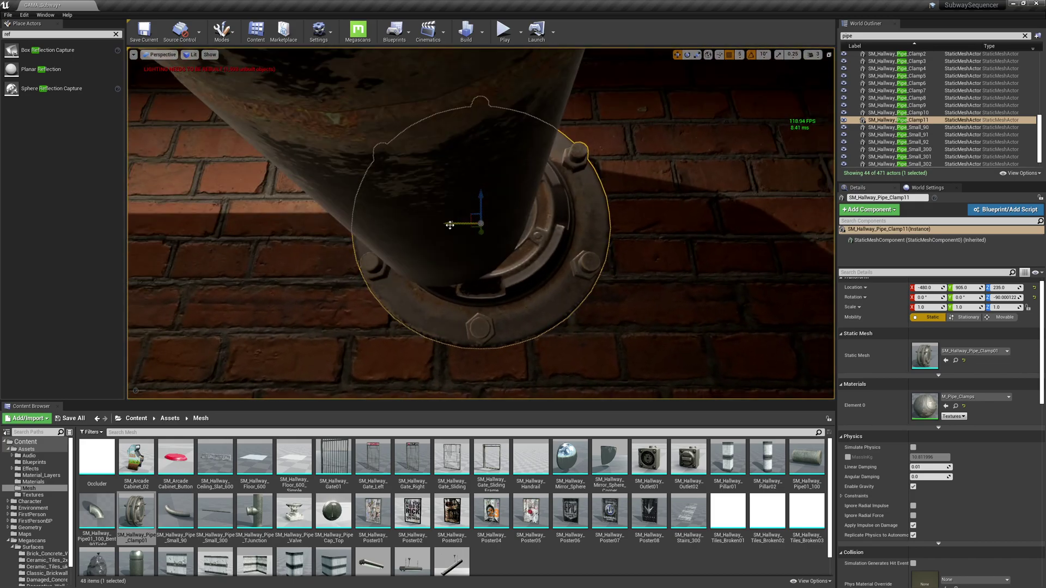
Slide the new wall clamp along X to center it around the bend's pipe end and deselect it.
{"action": "left_click_drag", "start_coordinate": [450, 225], "coordinate": [421, 224]}
{"action": "right_click_drag", "start_coordinate": [420, 223], "coordinate": [327, 207]}
{"action": "key", "text": "d"}
{"action": "key", "text": "Escape"}
{"action": "right_click_drag", "start_coordinate": [601, 201], "coordinate": [586, 221]}
{"action": "key", "text": "s"}
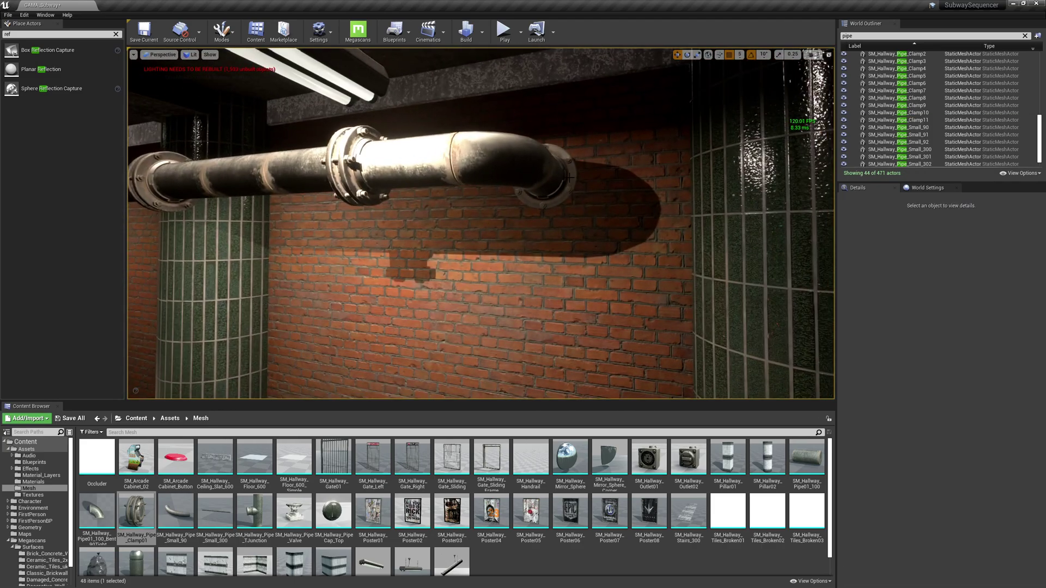
Duplicate the far-end wall clamp, rotate the copy to lie flat at -90° about Y, and move it beside the near-end vertical pipe.
{"action": "left_click", "coordinate": [568, 176]}
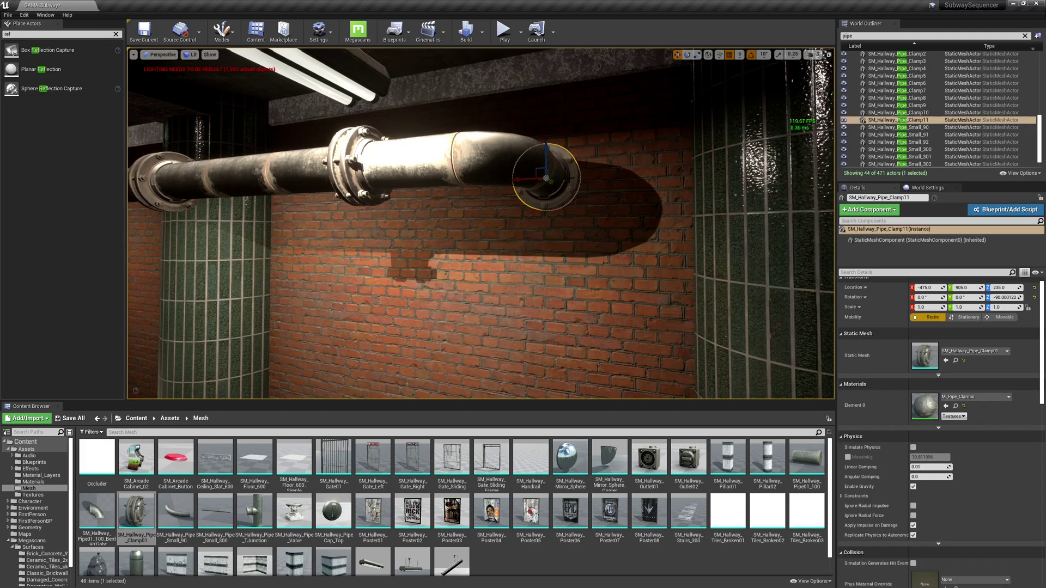
{"action": "left_click_drag", "start_coordinate": [519, 182], "coordinate": [539, 232], "text": "alt+shift"}
{"action": "key", "text": "e"}
{"action": "key", "text": "w"}
{"action": "left_click_drag", "start_coordinate": [545, 152], "coordinate": [546, 52]}
{"action": "right_click_drag", "start_coordinate": [545, 60], "coordinate": [581, 21]}
{"action": "right_click_drag", "start_coordinate": [448, 157], "coordinate": [401, 128]}
{"action": "left_click_drag", "start_coordinate": [401, 129], "coordinate": [397, 314]}
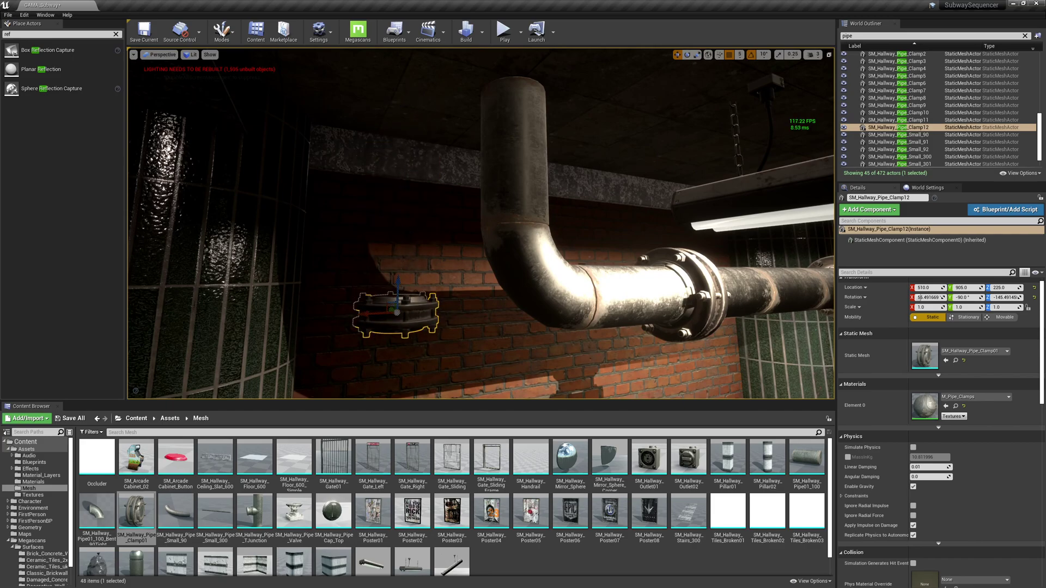
Copy the vertical end pipe's location to the flat clamp, raise the clamp to Z 310 at the pipe's top, and deselect it.
{"action": "left_click", "coordinate": [513, 174]}
{"action": "right_click", "coordinate": [927, 358]}
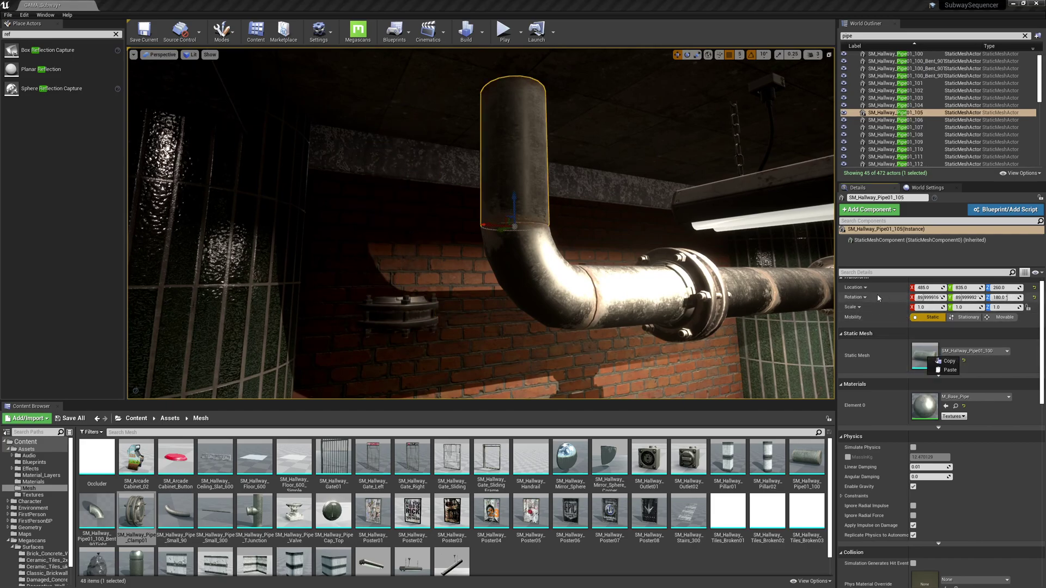
{"action": "left_click", "coordinate": [559, 300]}
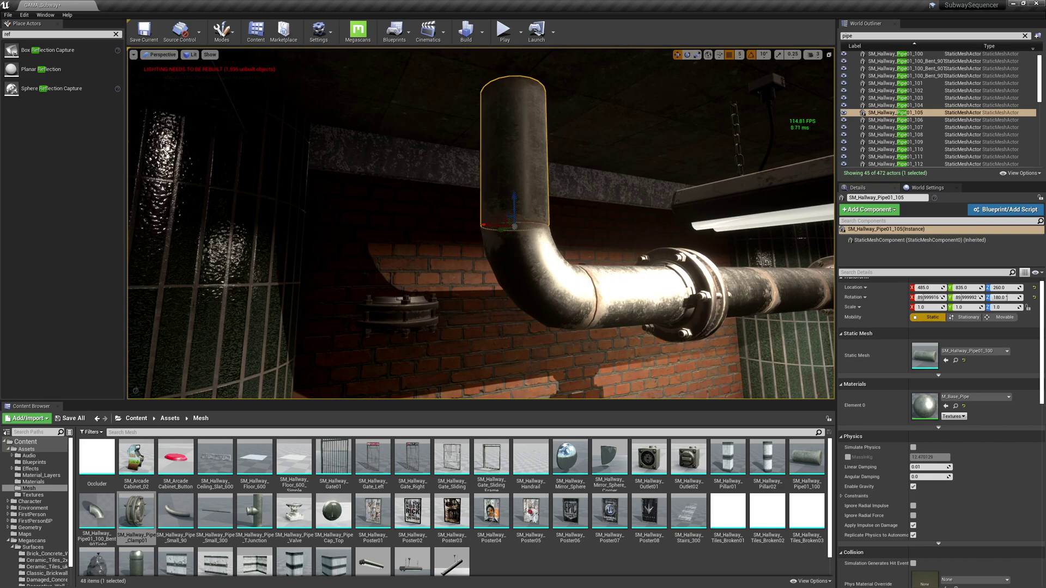
{"action": "left_click", "coordinate": [396, 315]}
{"action": "right_click", "coordinate": [856, 289]}
{"action": "left_click", "coordinate": [871, 301]}
{"action": "left_click_drag", "start_coordinate": [512, 202], "coordinate": [536, 75]}
{"action": "key", "text": "f"}
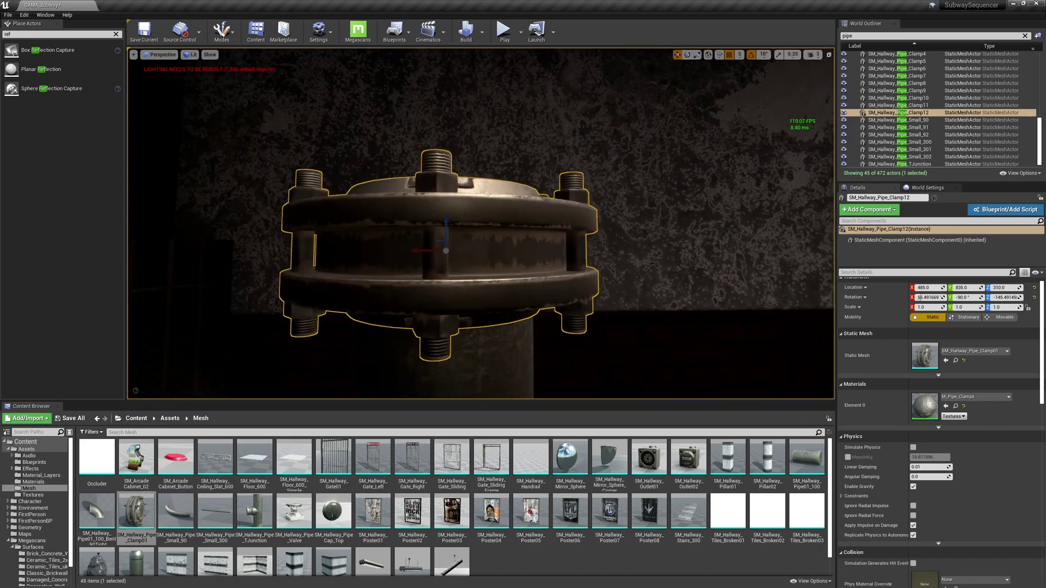
{"action": "mouse_move", "coordinate": [481, 224]}
{"action": "right_mouse_down"}
{"action": "mouse_move", "coordinate": [523, 229]}
{"action": "mouse_move", "coordinate": [468, 218]}
{"action": "right_mouse_up"}
{"action": "key", "text": "Escape"}
{"action": "right_click_drag", "start_coordinate": [545, 211], "coordinate": [594, 246]}
{"action": "right_click_drag", "start_coordinate": [544, 203], "coordinate": [526, 241]}
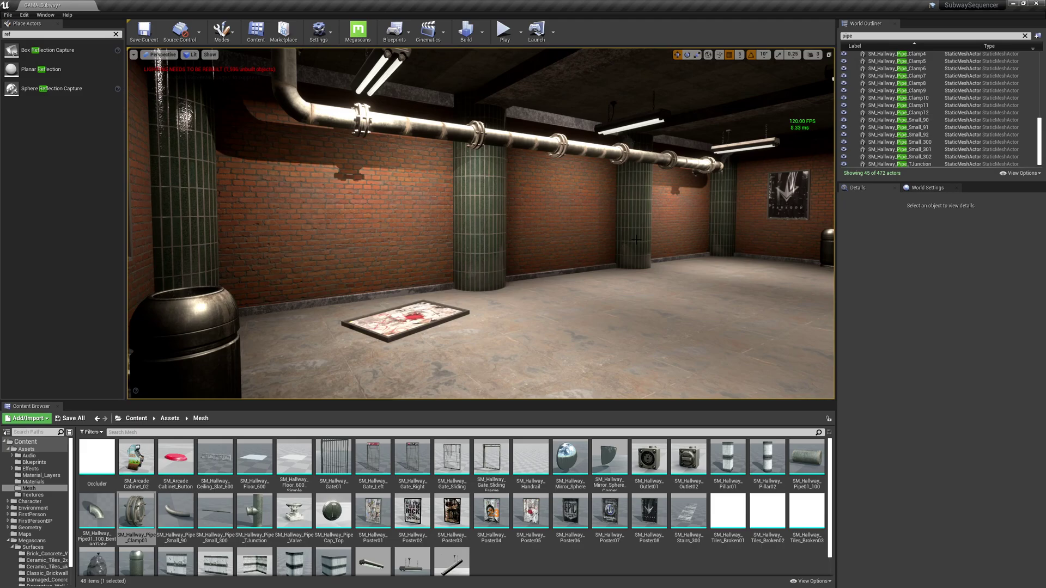
Select the connected small pipe bends and straight pieces lying beneath the hall floor.
{"action": "right_click_drag", "start_coordinate": [636, 239], "coordinate": [582, 266]}
{"action": "left_click", "coordinate": [468, 211]}
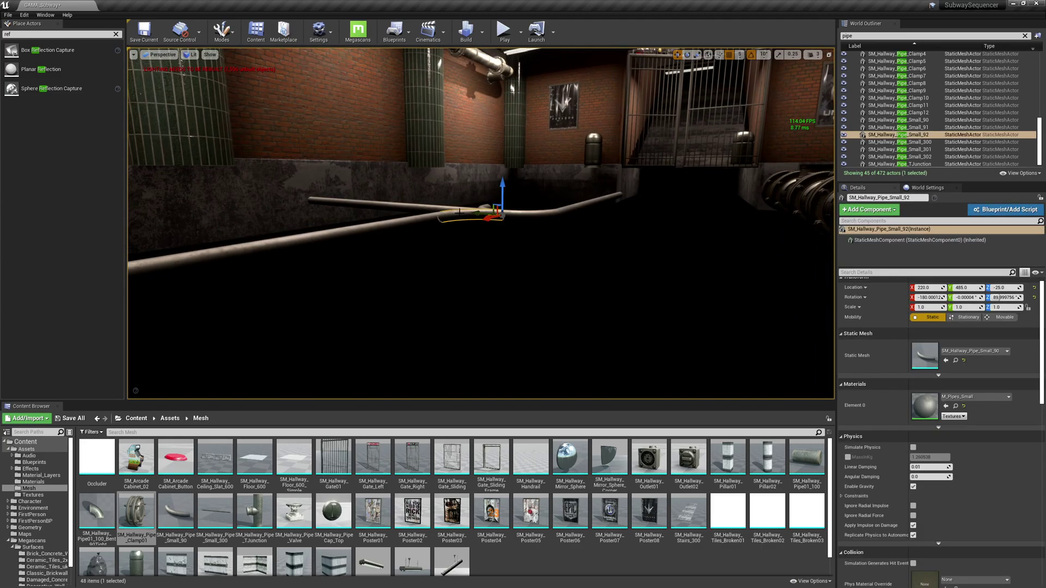
{"action": "left_click", "coordinate": [423, 218], "text": "ctrl"}
{"action": "left_click", "coordinate": [418, 206], "text": "ctrl"}
{"action": "right_click_drag", "start_coordinate": [419, 206], "coordinate": [398, 262]}
{"action": "left_click", "coordinate": [352, 158], "text": "ctrl"}
{"action": "left_click", "coordinate": [471, 188], "text": "ctrl"}
Add the large pipe sections, bend, T-junction and clamps beneath the floor to the selection.
{"action": "right_click_drag", "start_coordinate": [571, 131], "coordinate": [675, 148]}
{"action": "left_click", "coordinate": [675, 148], "text": "ctrl"}
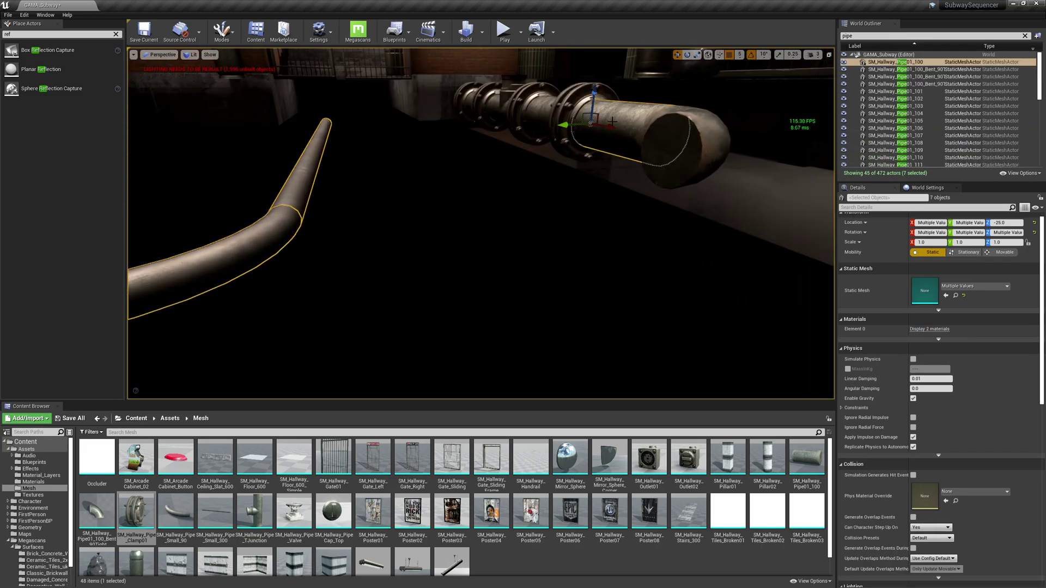
{"action": "left_click", "coordinate": [675, 148], "text": "ctrl"}
{"action": "left_click", "coordinate": [566, 126], "text": "ctrl"}
{"action": "left_click", "coordinate": [544, 118], "text": "ctrl"}
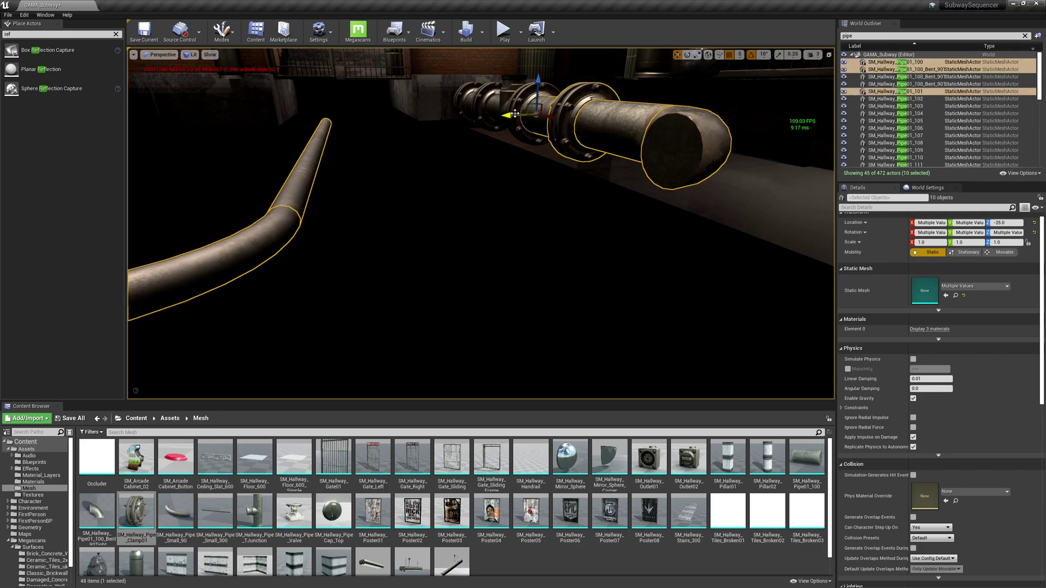
{"action": "left_click", "coordinate": [520, 121], "text": "ctrl"}
{"action": "left_click", "coordinate": [496, 103], "text": "ctrl"}
{"action": "left_click", "coordinate": [476, 96], "text": "ctrl"}
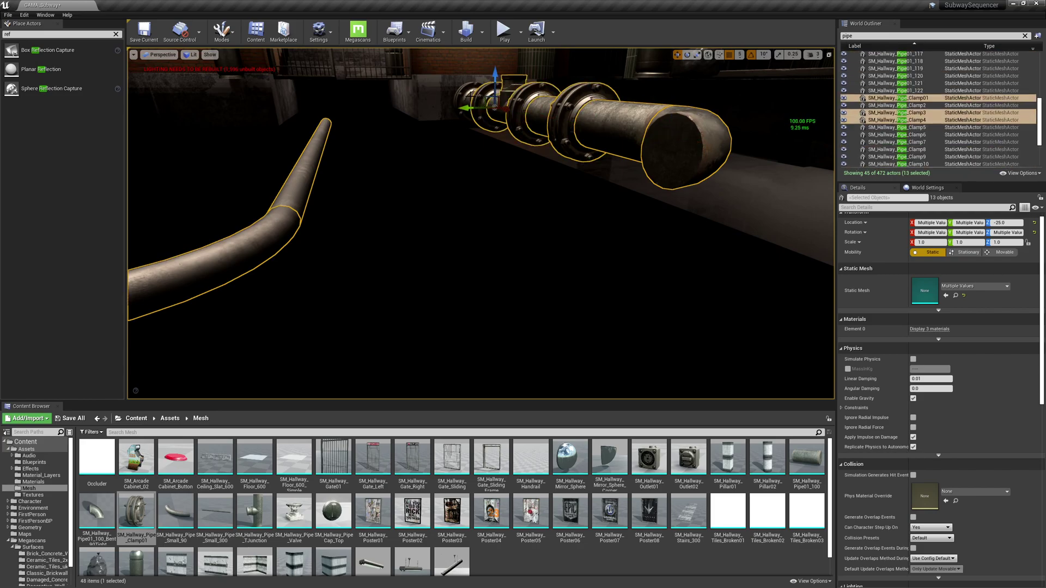
{"action": "left_click", "coordinate": [470, 98], "text": "ctrl"}
{"action": "left_click", "coordinate": [467, 90], "text": "ctrl"}
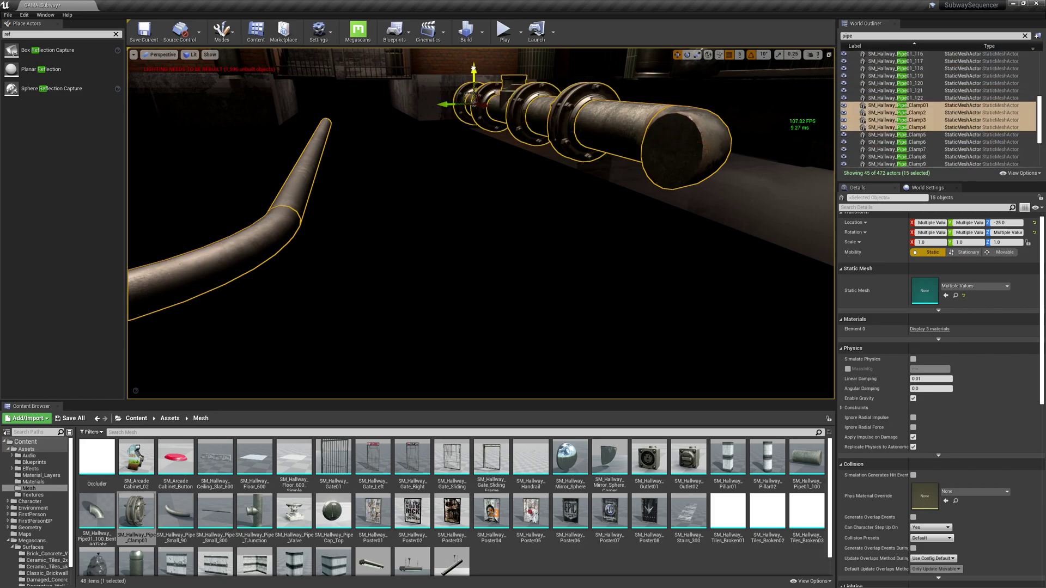
{"action": "left_click_drag", "start_coordinate": [474, 66], "coordinate": [473, 12]}
{"action": "right_click_drag", "start_coordinate": [472, 192], "coordinate": [490, 173]}
{"action": "key", "text": "ctrl+z"}
Add one more pipe part to the selection and raise all the selected parts above the floor to Z 15.
{"action": "left_click", "coordinate": [525, 154], "text": "ctrl"}
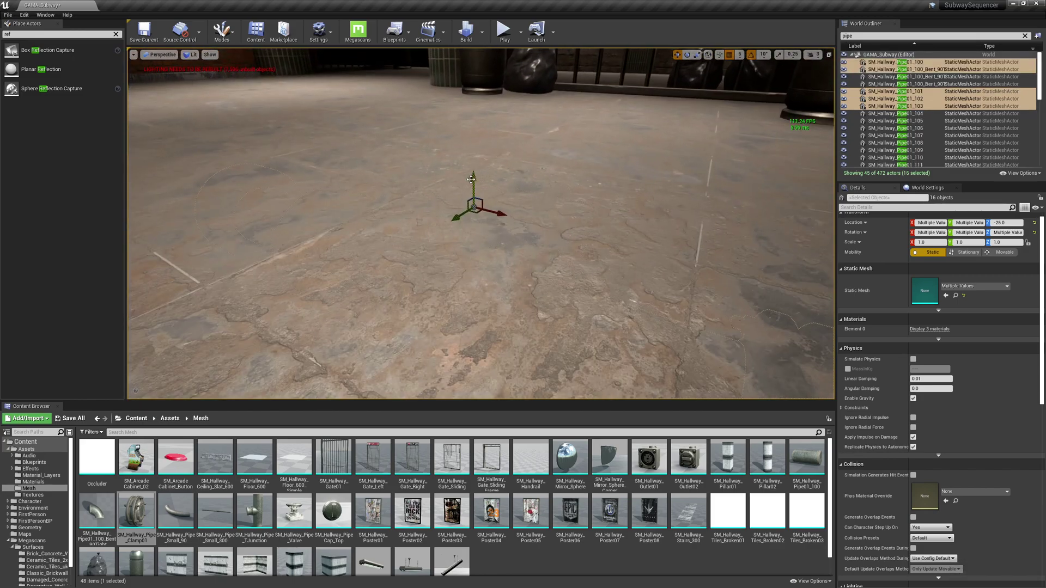
{"action": "left_click_drag", "start_coordinate": [473, 183], "coordinate": [473, 85]}
{"action": "right_click_drag", "start_coordinate": [614, 133], "coordinate": [614, 133]}
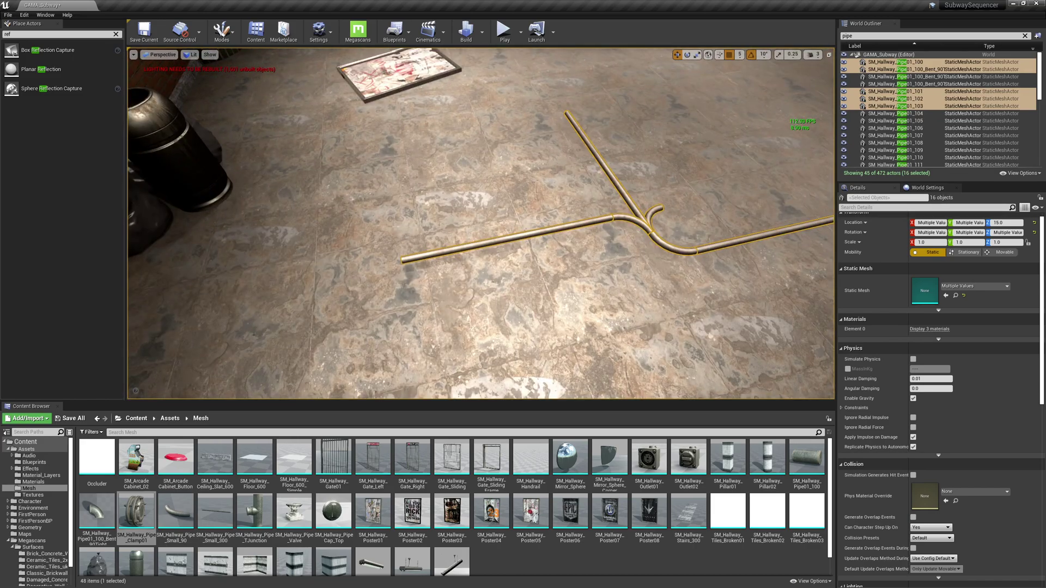
Select the four pieces forming the S-shaped small pipe run, duplicate them toward the brick wall, and rotate the copy 90° upright.
{"action": "left_click", "coordinate": [652, 229]}
{"action": "left_click", "coordinate": [663, 242], "text": "ctrl"}
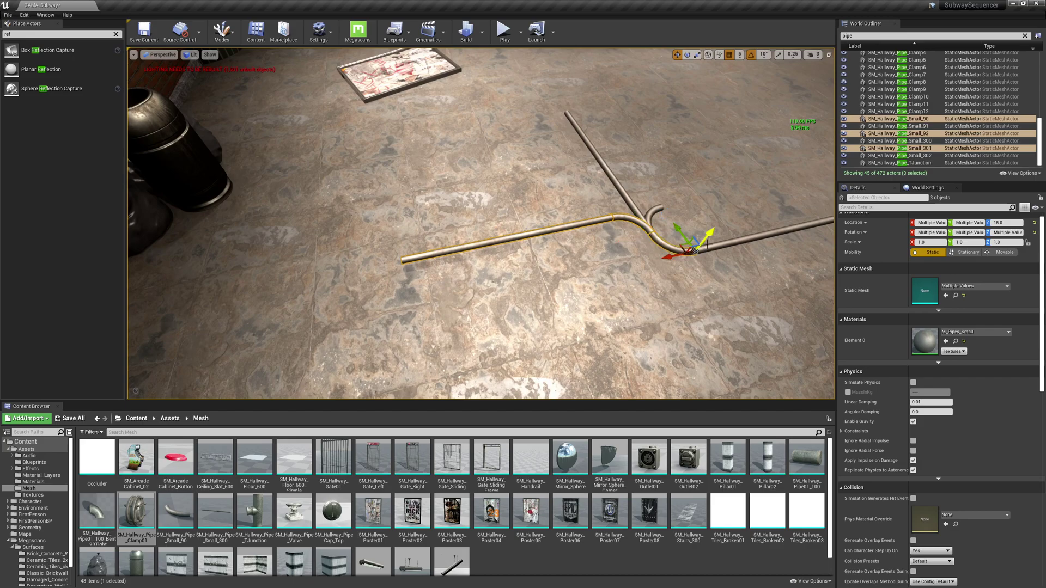
{"action": "left_click", "coordinate": [725, 244], "text": "ctrl"}
{"action": "key", "text": "f"}
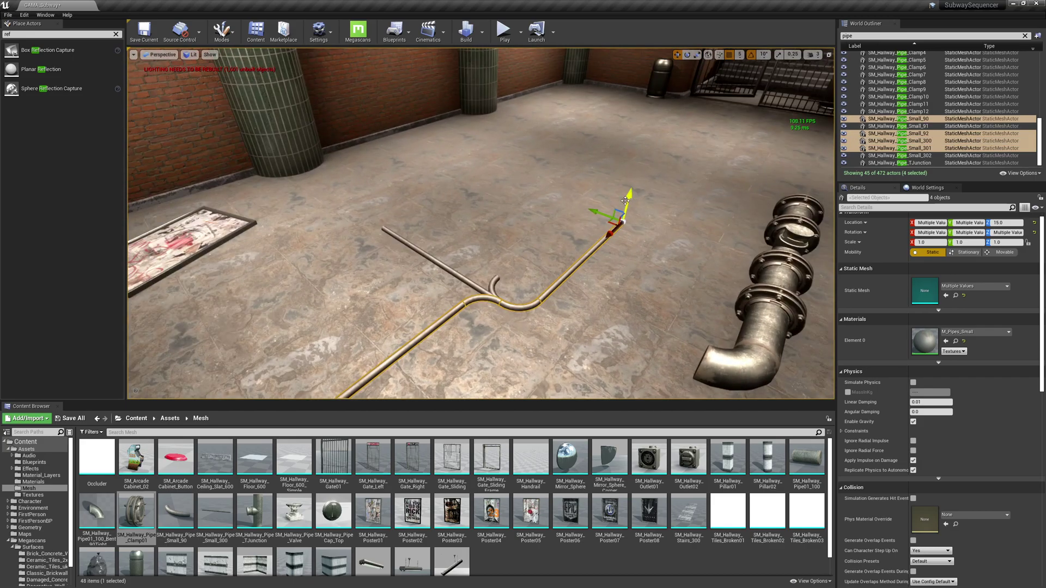
{"action": "left_click_drag", "start_coordinate": [596, 212], "coordinate": [340, 133], "text": "alt"}
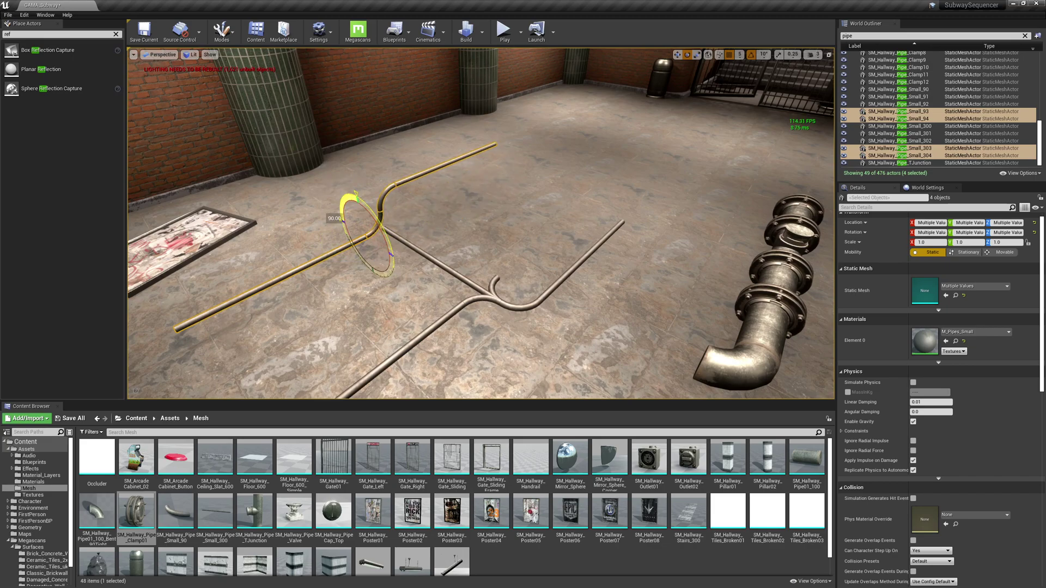
{"action": "right_click_drag", "start_coordinate": [391, 207], "coordinate": [329, 179]}
Move the duplicated small pipe run against the brick wall at Y 895 and deselect it.
{"action": "left_click_drag", "start_coordinate": [494, 277], "coordinate": [235, 220]}
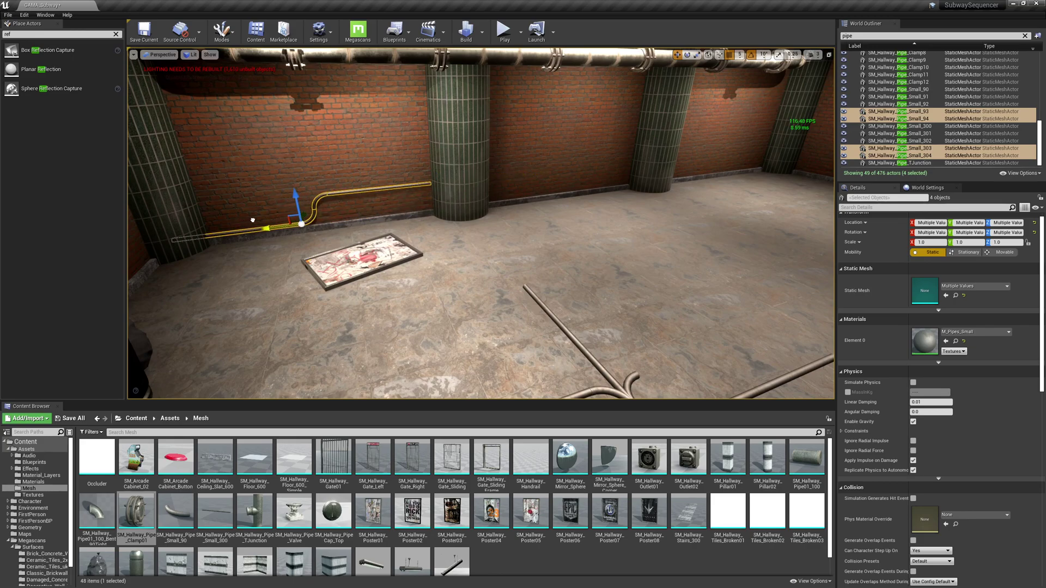
{"action": "key", "text": "Escape"}
{"action": "right_click_drag", "start_coordinate": [258, 220], "coordinate": [191, 179]}
{"action": "right_click_drag", "start_coordinate": [482, 131], "coordinate": [491, 183]}
{"action": "key", "text": "w"}
{"action": "key", "text": "a"}
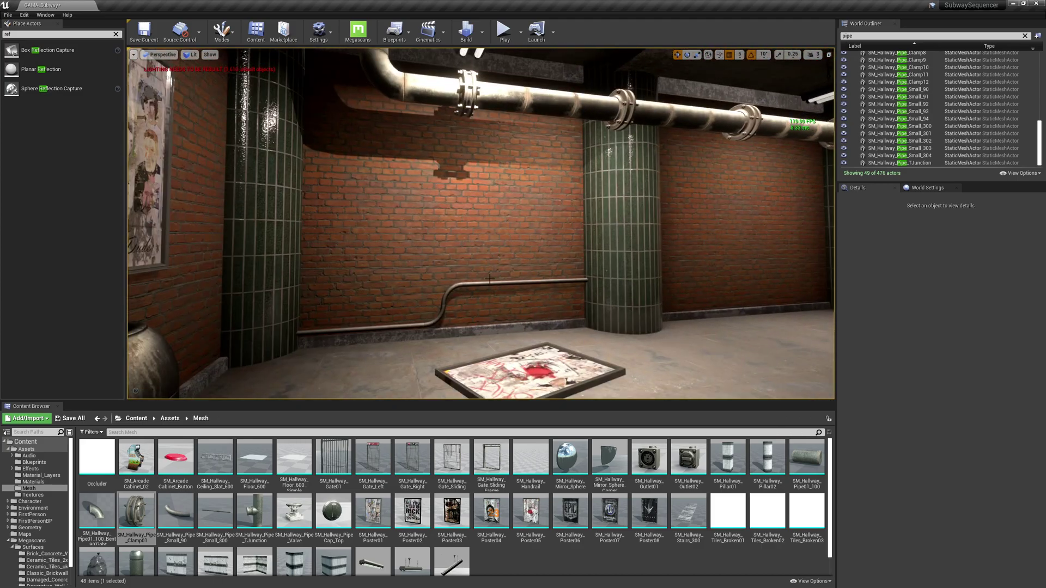
Select the wall run's lower straight pipe and bend and slide both along X toward the corner column, to X 525 for the straight.
{"action": "left_click", "coordinate": [434, 318]}
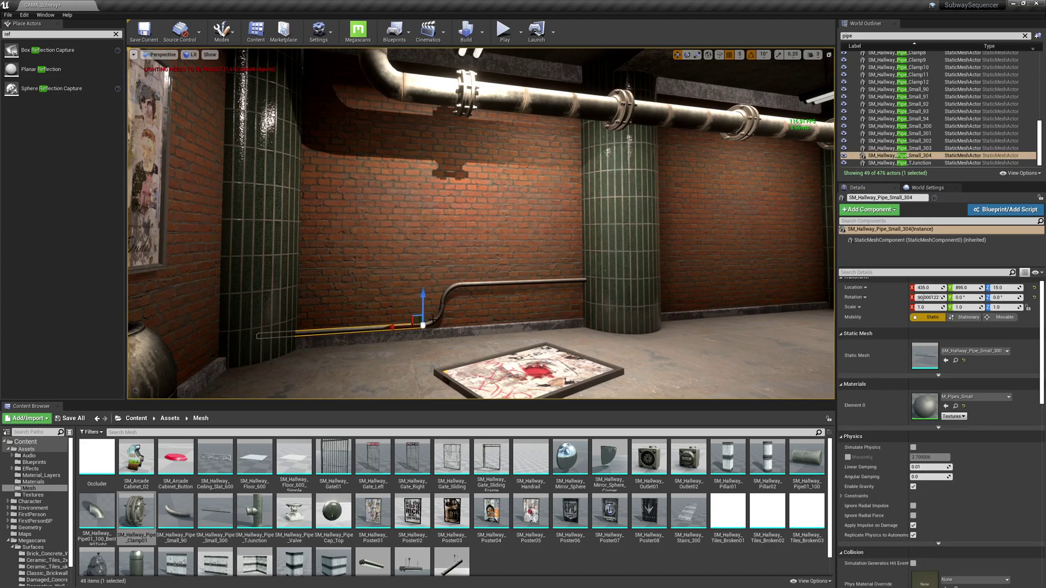
{"action": "left_click", "coordinate": [439, 322], "text": "ctrl"}
{"action": "left_click_drag", "start_coordinate": [400, 318], "coordinate": [361, 308]}
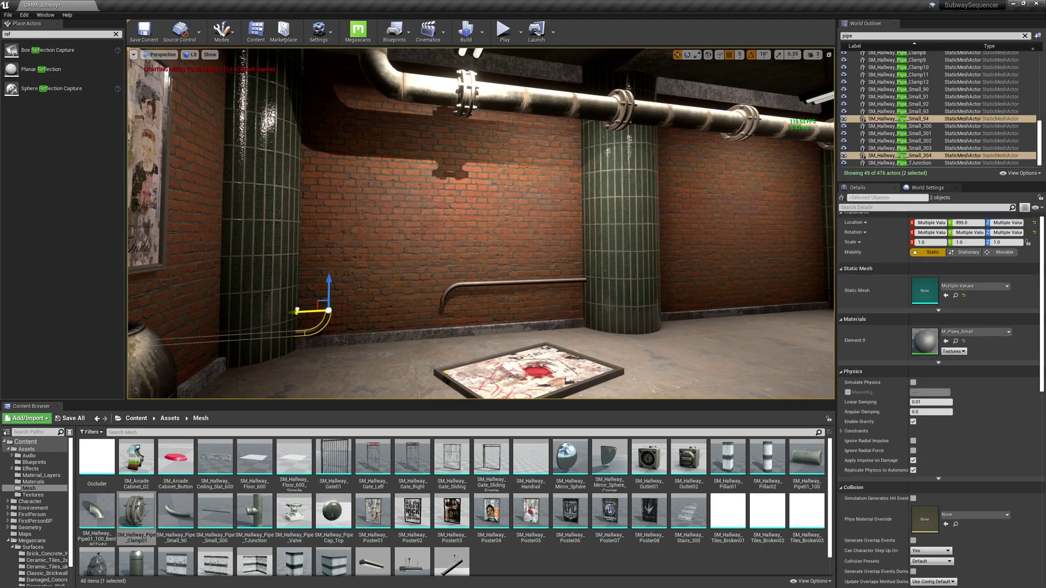
Duplicate the lower straight small pipe, rotate the copy vertical, and place it on the corner bend's upper end at Z 35.
{"action": "left_click", "coordinate": [318, 331]}
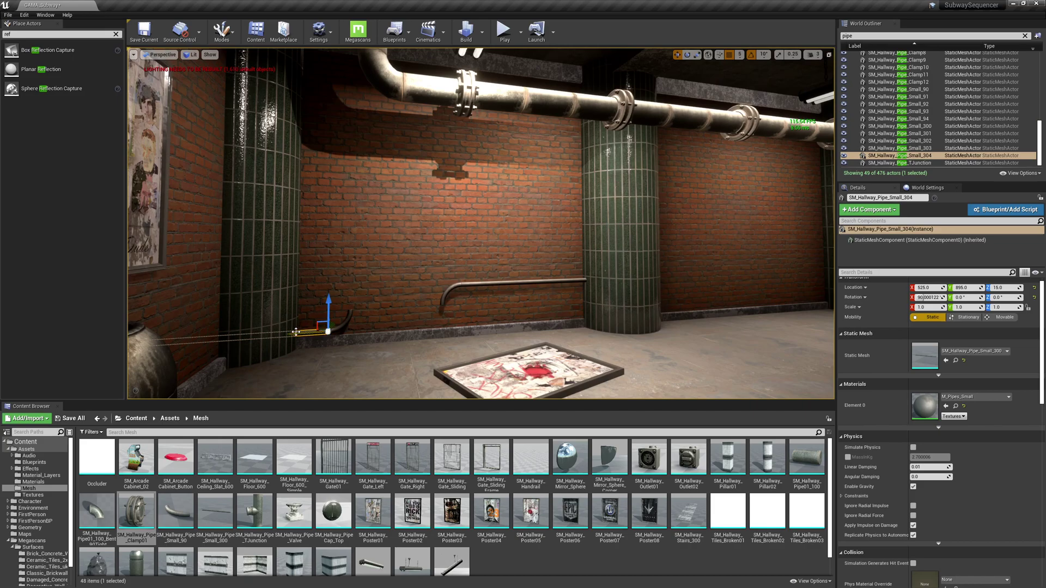
{"action": "left_click_drag", "start_coordinate": [296, 333], "coordinate": [319, 332], "text": "alt"}
{"action": "key", "text": "e"}
{"action": "left_click_drag", "start_coordinate": [383, 301], "coordinate": [350, 295]}
{"action": "key", "text": "w"}
{"action": "left_click_drag", "start_coordinate": [353, 241], "coordinate": [352, 277]}
{"action": "key", "text": "w"}
{"action": "right_click_drag", "start_coordinate": [352, 277], "coordinate": [332, 246]}
{"action": "key", "text": "s"}
{"action": "right_click_drag", "start_coordinate": [512, 277], "coordinate": [501, 321]}
{"action": "right_click_drag", "start_coordinate": [316, 245], "coordinate": [317, 245]}
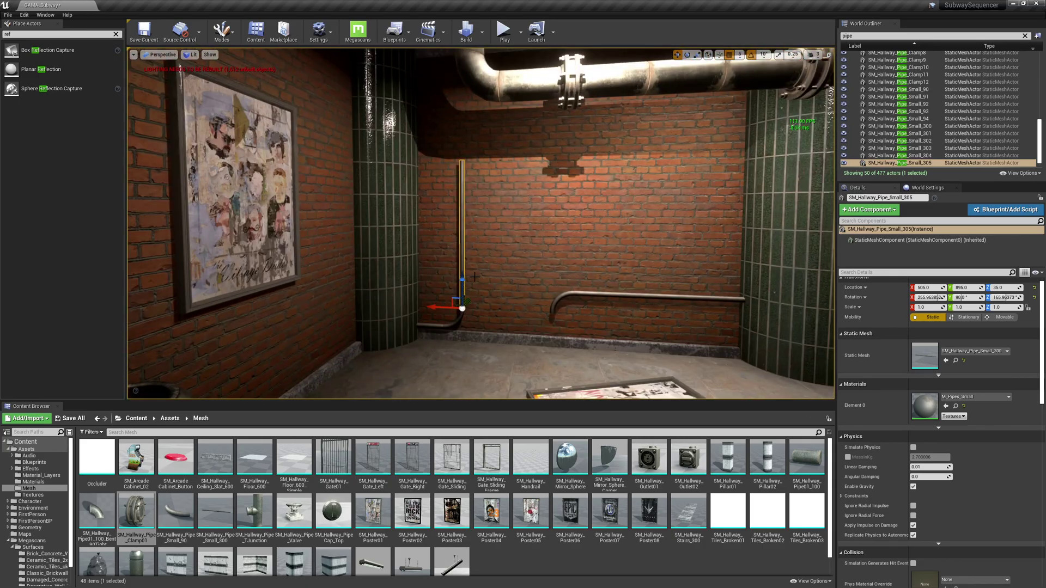
Stack a duplicate of the vertical small pipe at Z 185, then duplicate the pair to X 490 and lower it to the floor.
{"action": "left_click_drag", "start_coordinate": [469, 278], "coordinate": [470, 110], "text": "alt"}
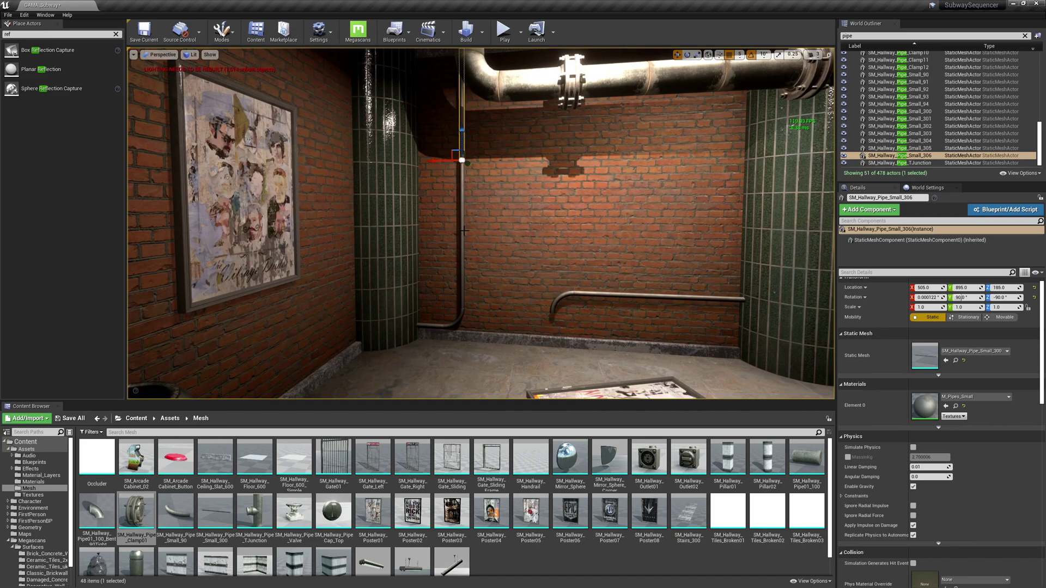
{"action": "left_click", "coordinate": [463, 236], "text": "ctrl"}
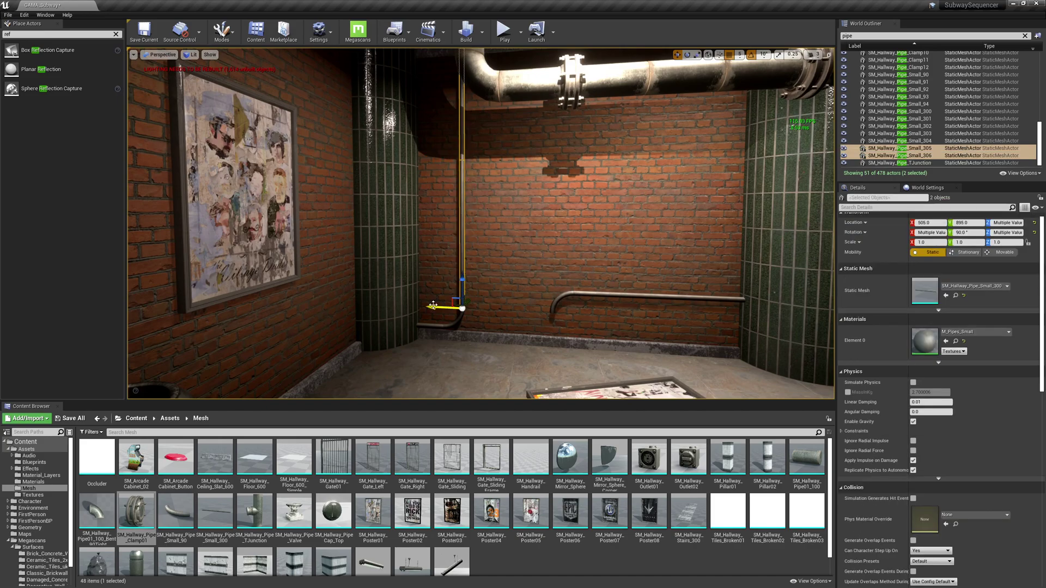
{"action": "left_click_drag", "start_coordinate": [433, 306], "coordinate": [446, 304], "text": "alt"}
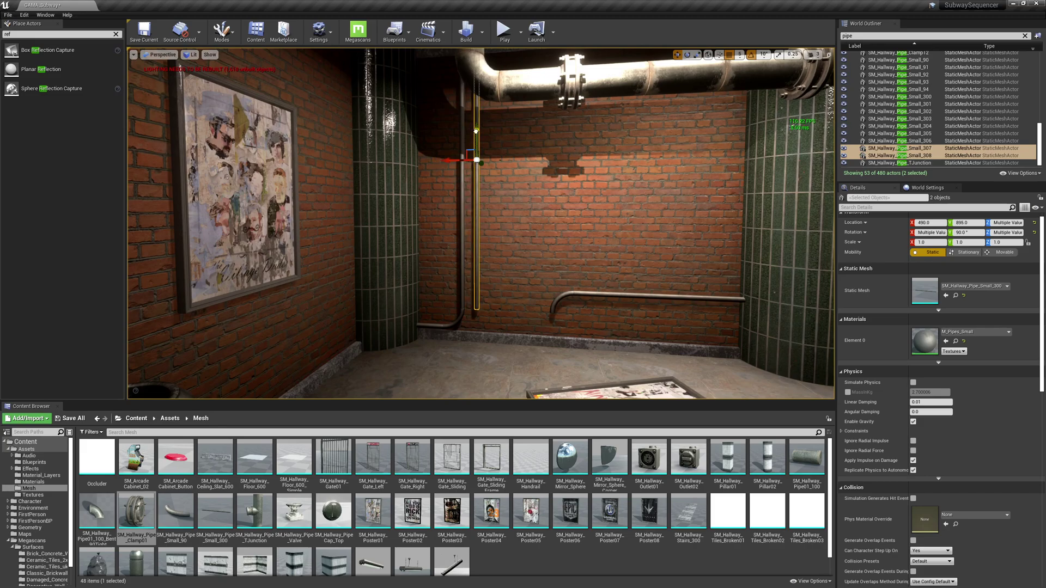
{"action": "key", "text": "Escape"}
Duplicate the upper piece of the second vertical small pipe upward to Z 280 to reach the ceiling, and deselect it.
{"action": "right_click_drag", "start_coordinate": [481, 188], "coordinate": [482, 223]}
{"action": "mouse_move", "coordinate": [552, 201]}
{"action": "right_mouse_down"}
{"action": "mouse_move", "coordinate": [502, 198]}
{"action": "mouse_move", "coordinate": [537, 164]}
{"action": "mouse_move", "coordinate": [552, 201]}
{"action": "right_mouse_up"}
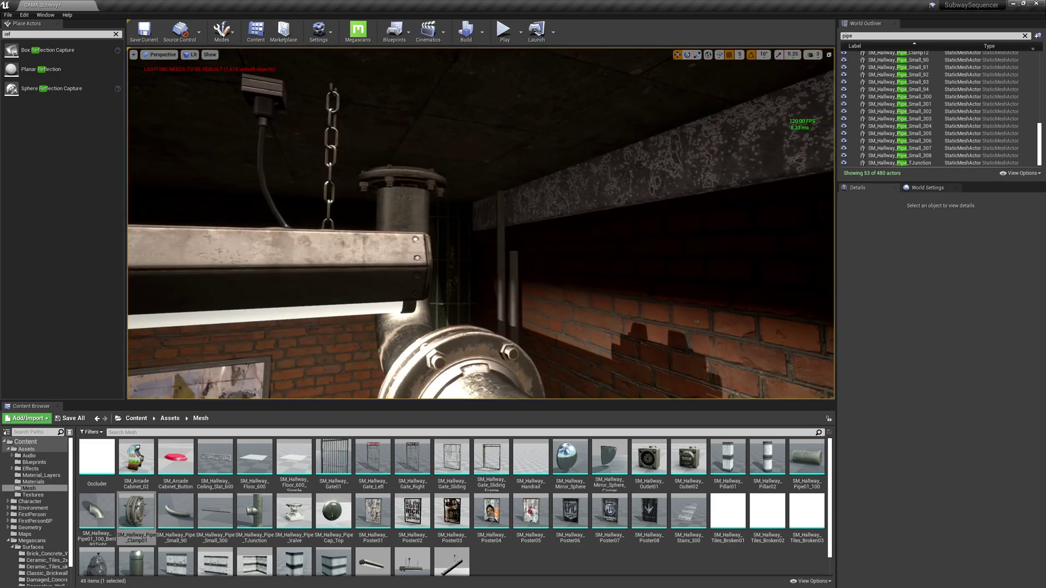
{"action": "left_click", "coordinate": [513, 288]}
{"action": "right_click_drag", "start_coordinate": [513, 288], "coordinate": [504, 327]}
{"action": "right_click_drag", "start_coordinate": [482, 256], "coordinate": [550, 222]}
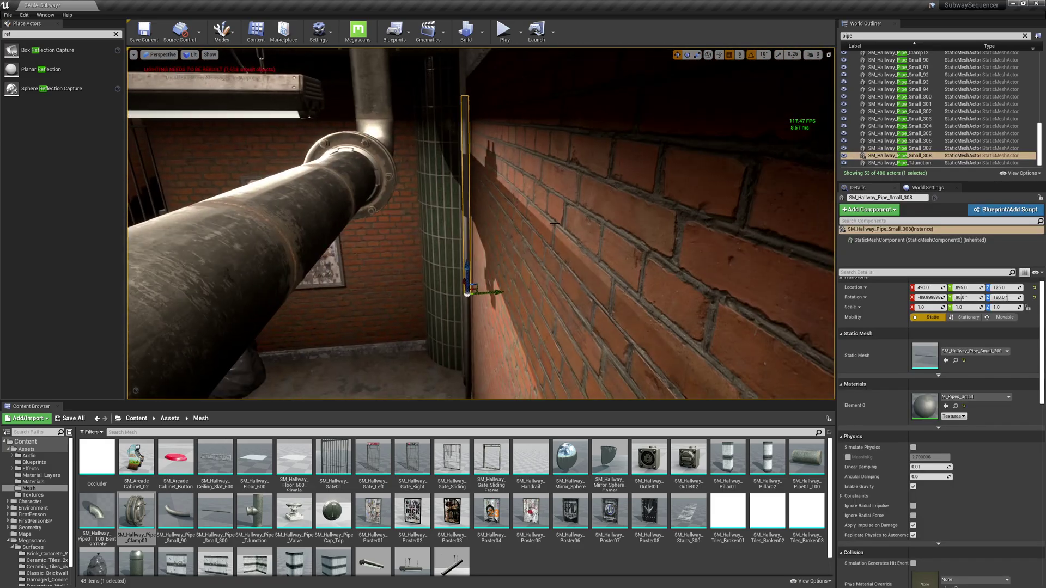
{"action": "left_click_drag", "start_coordinate": [467, 265], "coordinate": [458, 108], "text": "alt"}
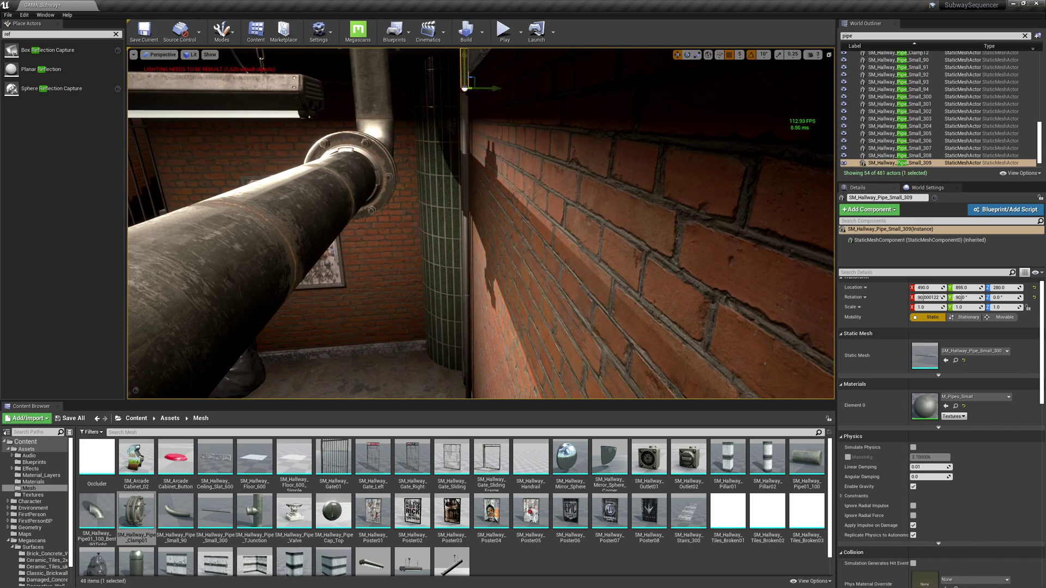
{"action": "right_click_drag", "start_coordinate": [459, 57], "coordinate": [480, 70]}
{"action": "key", "text": "Escape"}
{"action": "right_click_drag", "start_coordinate": [479, 218], "coordinate": [577, 223]}
{"action": "right_click_drag", "start_coordinate": [436, 112], "coordinate": [443, 194]}
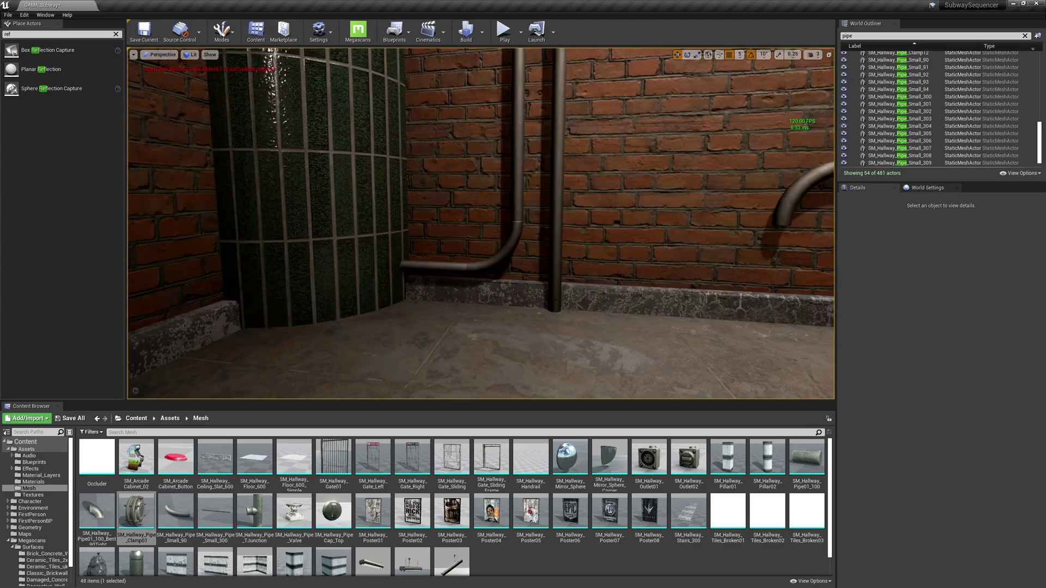
Move the remaining horizontal small wall pipe in front of the vertical pipes, to X 410, Y 890 and about Z 30.
{"action": "right_click_drag", "start_coordinate": [560, 301], "coordinate": [502, 287]}
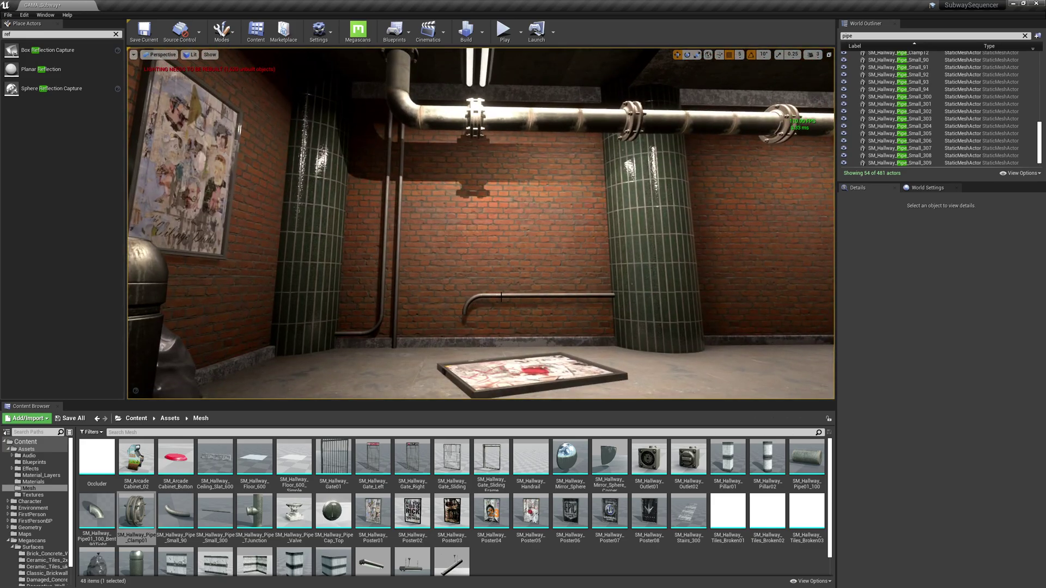
{"action": "left_click", "coordinate": [501, 297]}
{"action": "left_click_drag", "start_coordinate": [585, 296], "coordinate": [446, 316]}
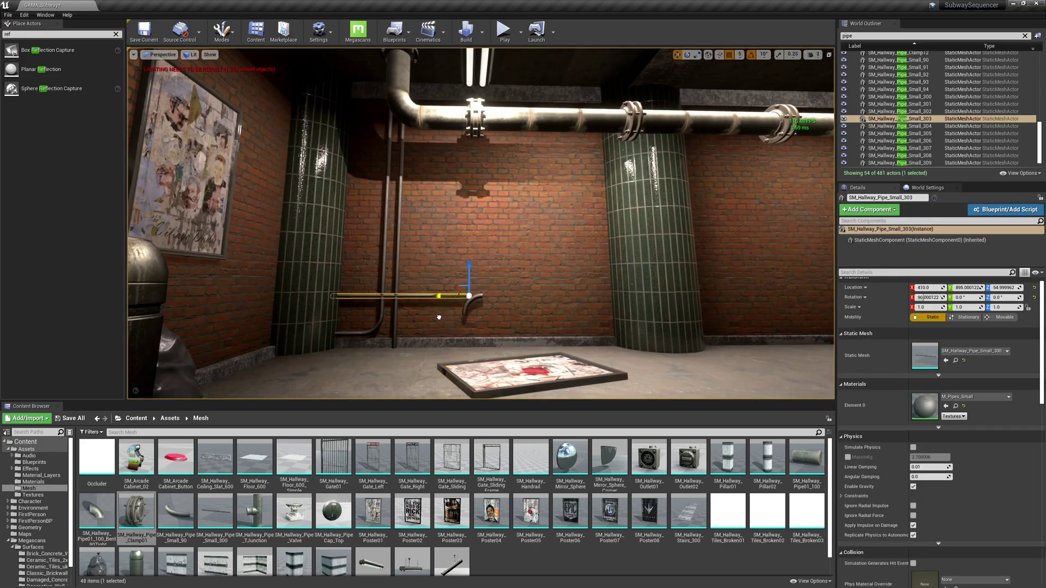
{"action": "left_click_drag", "start_coordinate": [468, 267], "coordinate": [473, 289]}
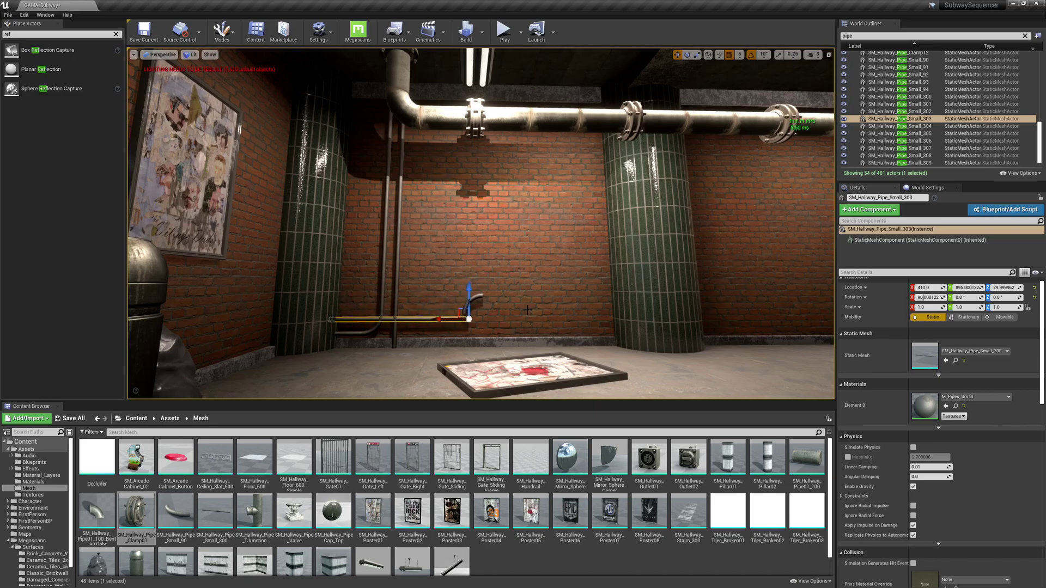
{"action": "key", "text": "w"}
{"action": "right_click_drag", "start_coordinate": [532, 311], "coordinate": [425, 357]}
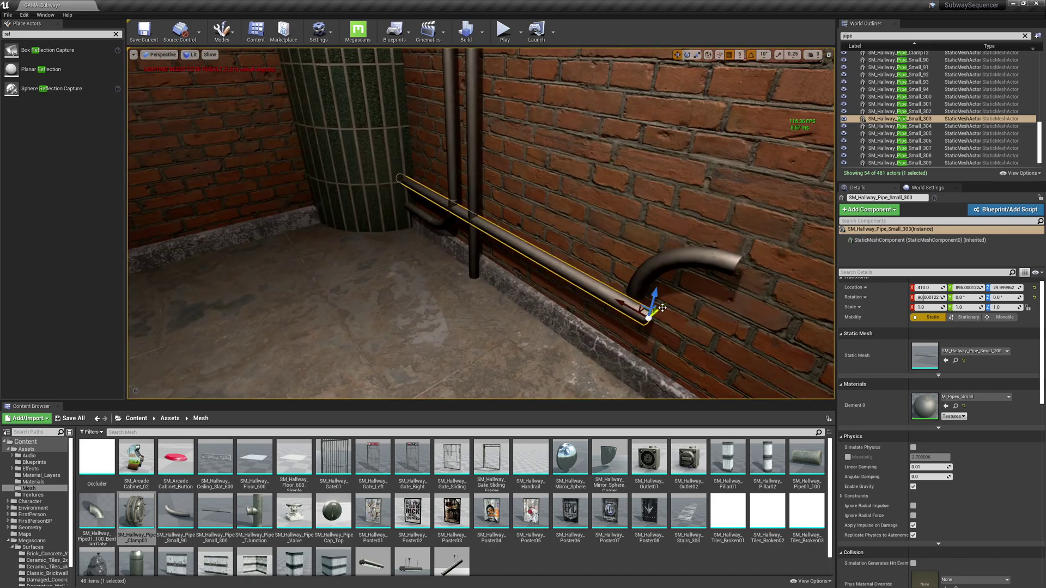
{"action": "left_click_drag", "start_coordinate": [663, 308], "coordinate": [654, 312]}
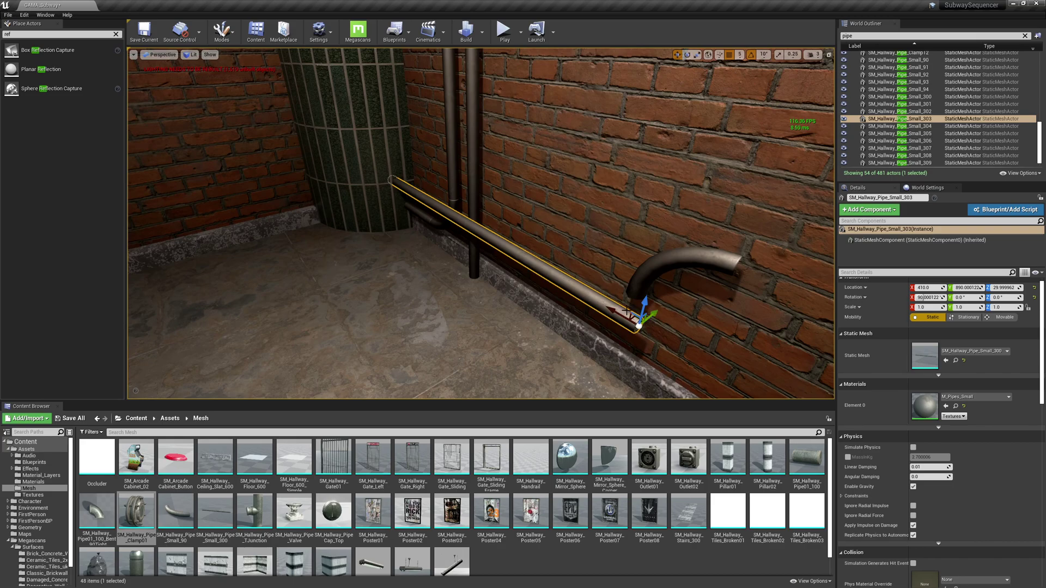
{"action": "right_click_drag", "start_coordinate": [578, 267], "coordinate": [550, 248]}
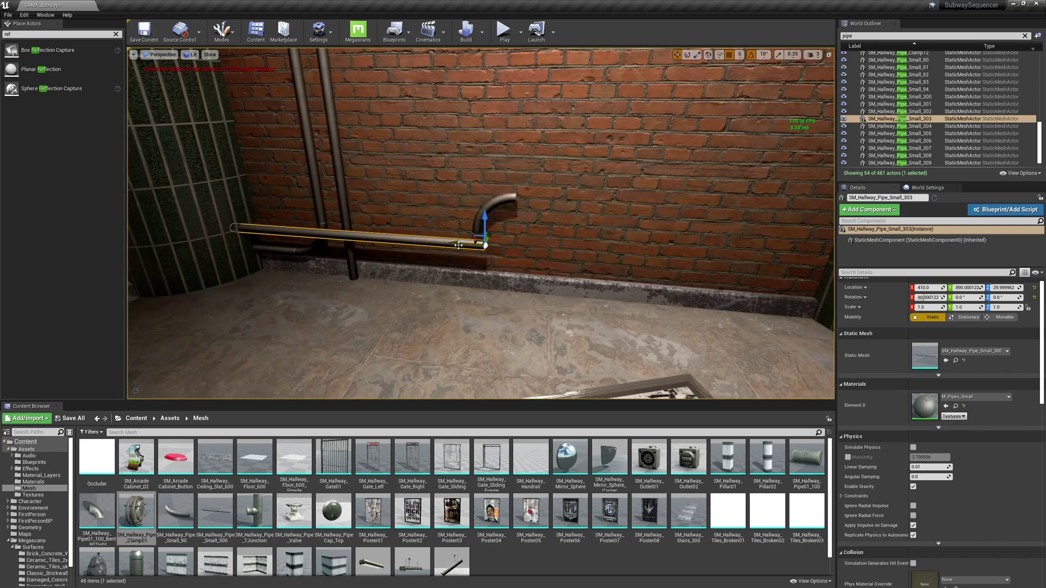
Duplicate the horizontal small pipe to X 260, then keep duplicating it end to end along the wall behind the tiled pillars.
{"action": "left_click_drag", "start_coordinate": [458, 245], "coordinate": [789, 277], "text": "alt"}
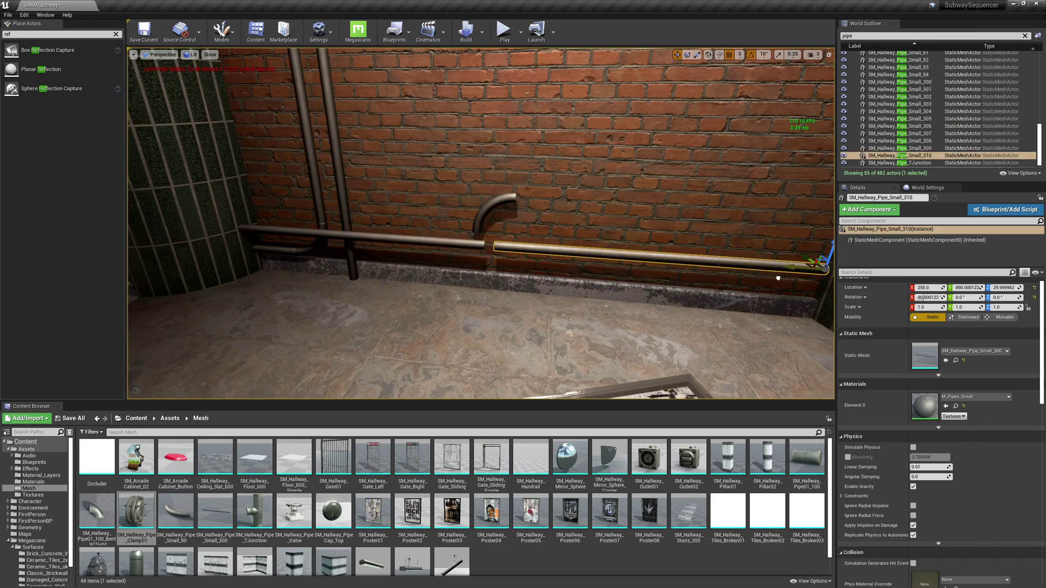
{"action": "right_click_drag", "start_coordinate": [674, 214], "coordinate": [760, 214]}
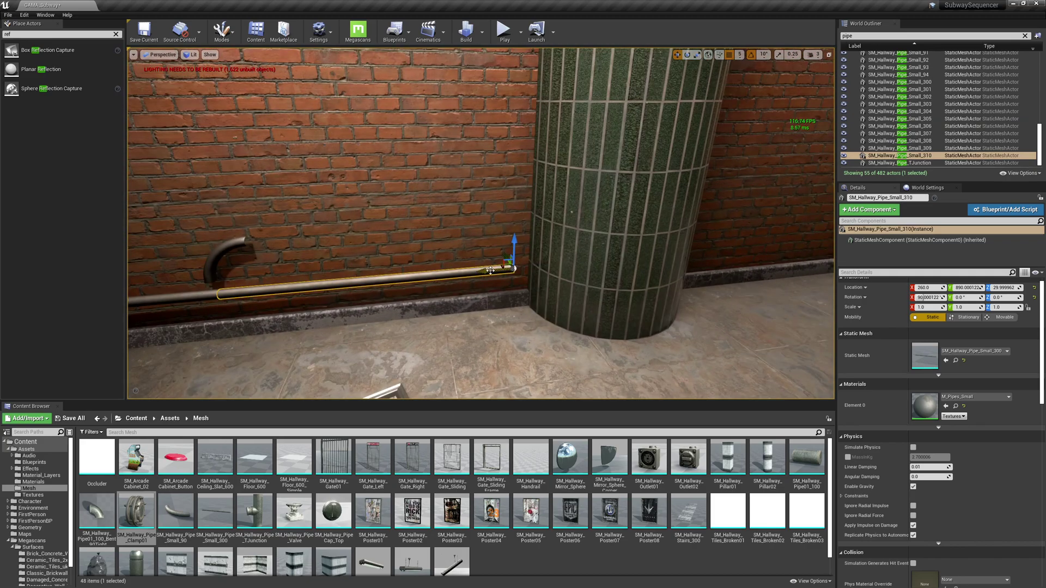
{"action": "left_click_drag", "start_coordinate": [483, 271], "coordinate": [586, 268]}
{"action": "key", "text": "ctrl+z"}
{"action": "left_click_drag", "start_coordinate": [491, 268], "coordinate": [722, 251], "text": "alt"}
{"action": "left_click_drag", "start_coordinate": [615, 252], "coordinate": [589, 262], "text": "alt+shift"}
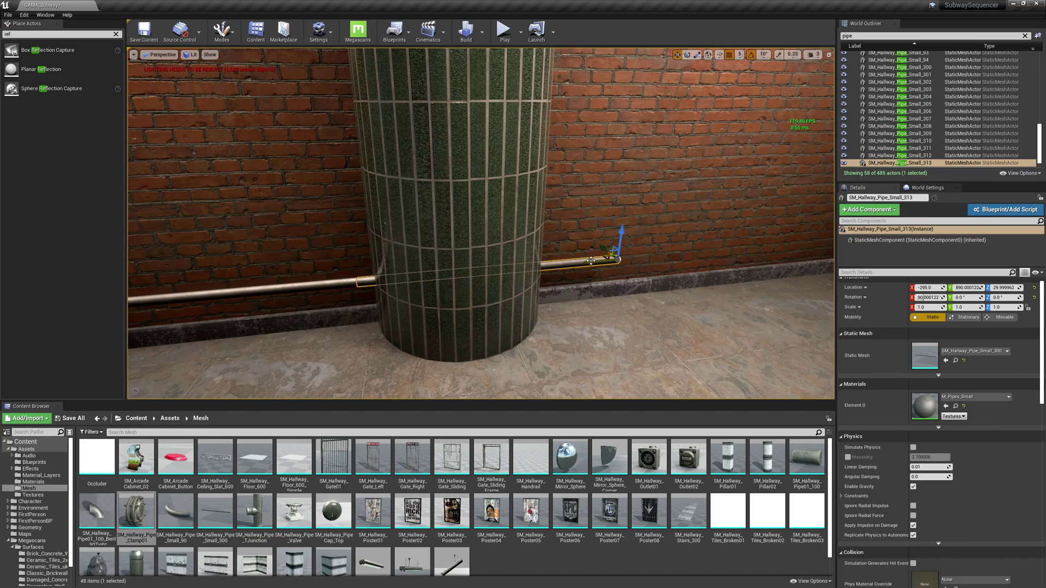
{"action": "left_click_drag", "start_coordinate": [591, 261], "coordinate": [765, 243], "text": "alt+shift"}
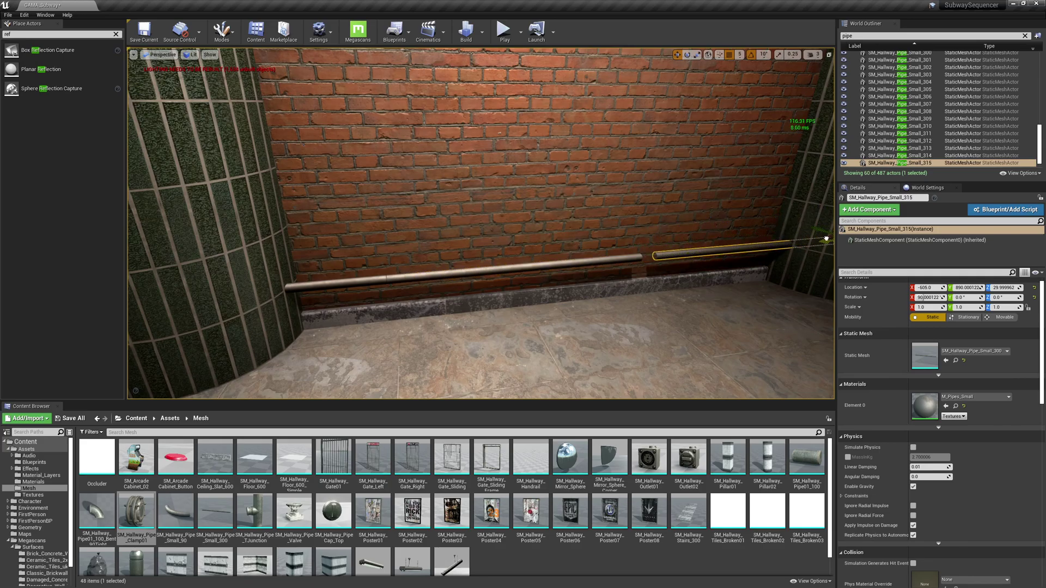
{"action": "right_click_drag", "start_coordinate": [750, 266], "coordinate": [707, 271]}
{"action": "right_click_drag", "start_coordinate": [534, 288], "coordinate": [477, 301]}
{"action": "left_click", "coordinate": [392, 283]}
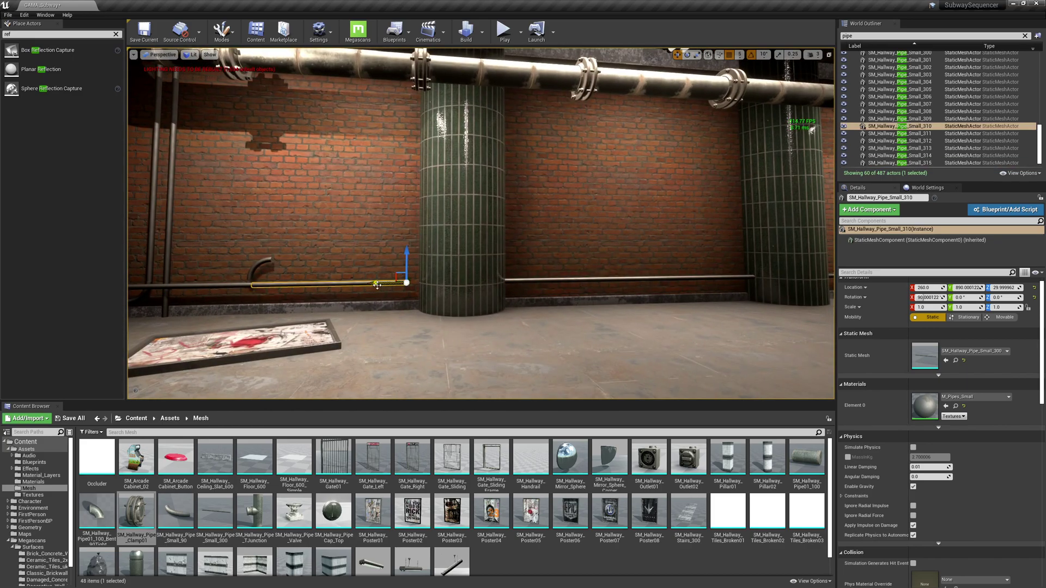
{"action": "left_click_drag", "start_coordinate": [377, 285], "coordinate": [410, 283], "text": "alt"}
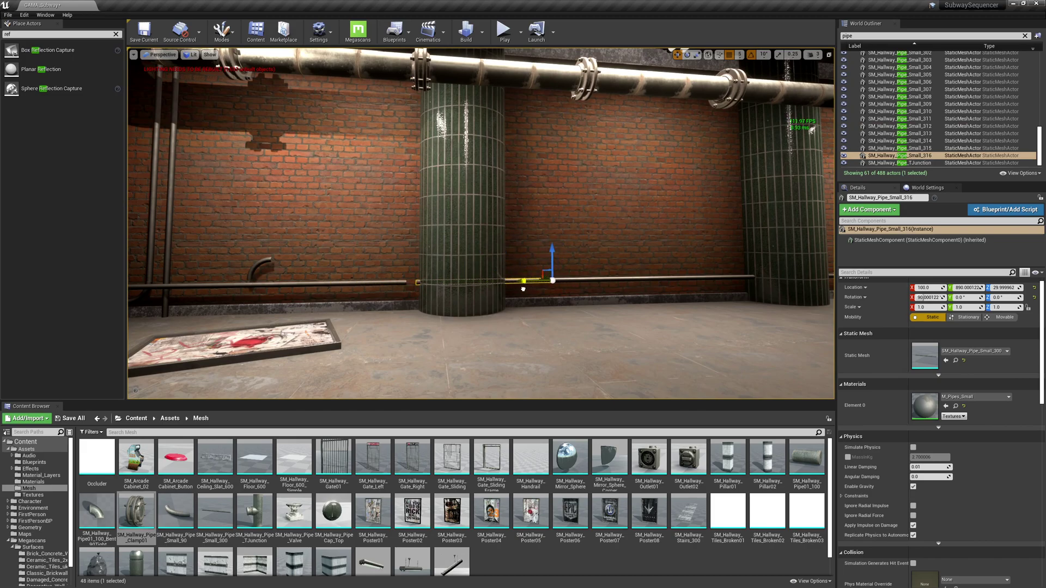
{"action": "key", "text": "ctrl+z"}
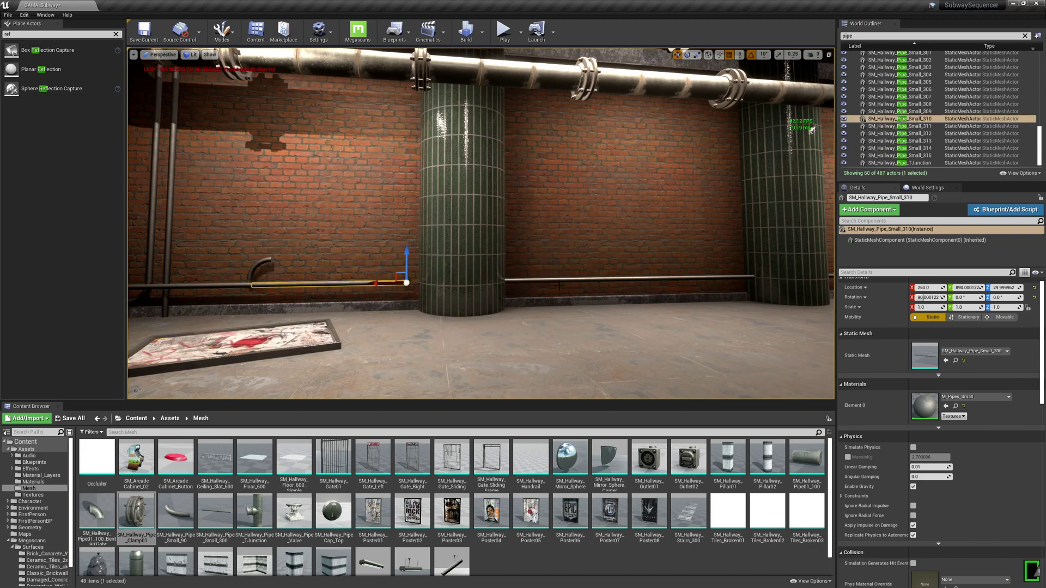
{"action": "key", "text": "Delete"}
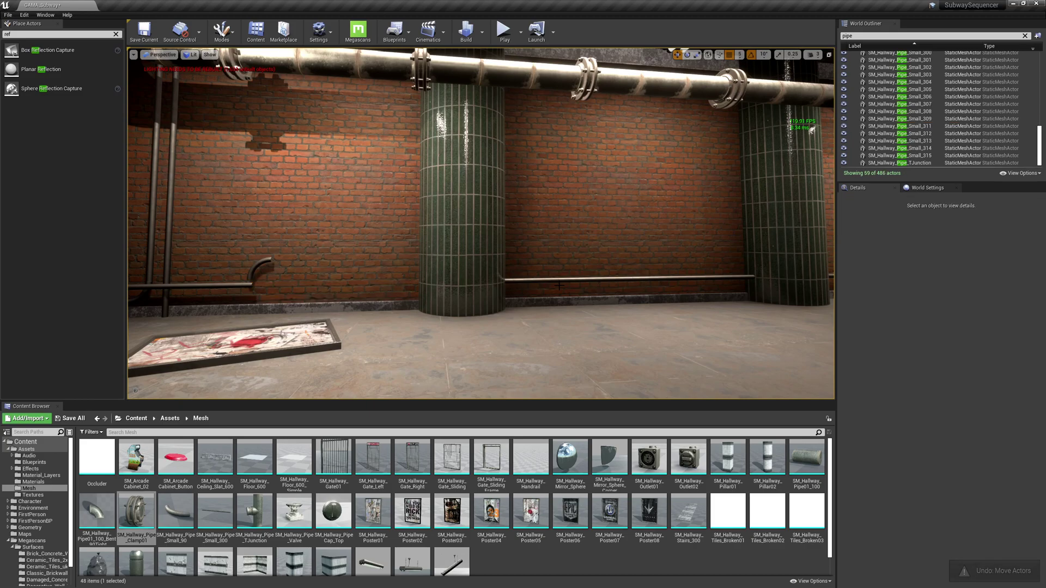
{"action": "key", "text": "ctrl+z"}
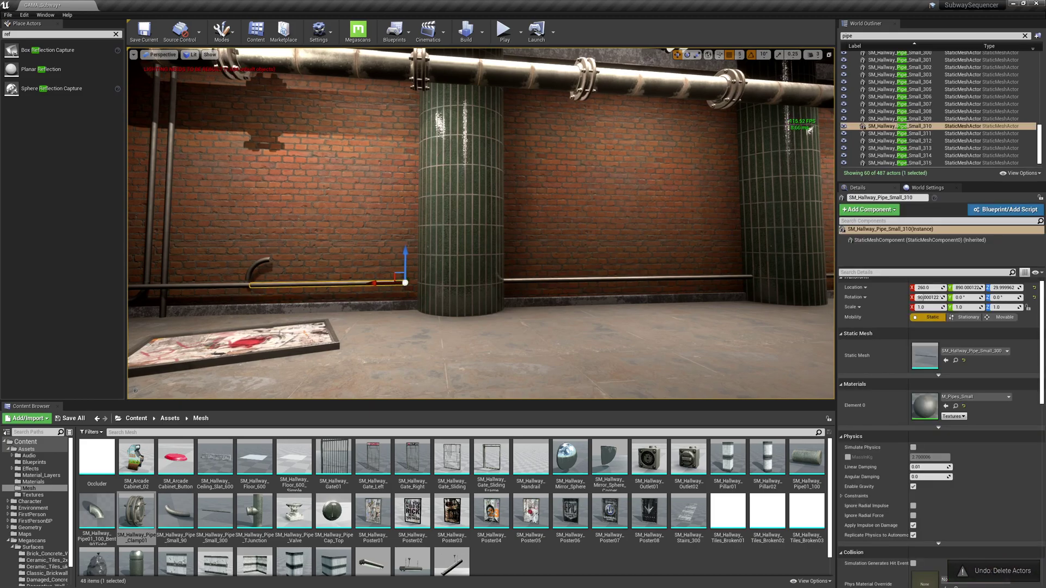
Delete the stray small bend floating above the horizontal wall pipe.
{"action": "left_click", "coordinate": [275, 267]}
{"action": "key", "text": "Delete"}
{"action": "right_click_drag", "start_coordinate": [535, 278], "coordinate": [539, 278]}
{"action": "left_click", "coordinate": [567, 279]}
{"action": "left_click", "coordinate": [653, 280], "text": "ctrl"}
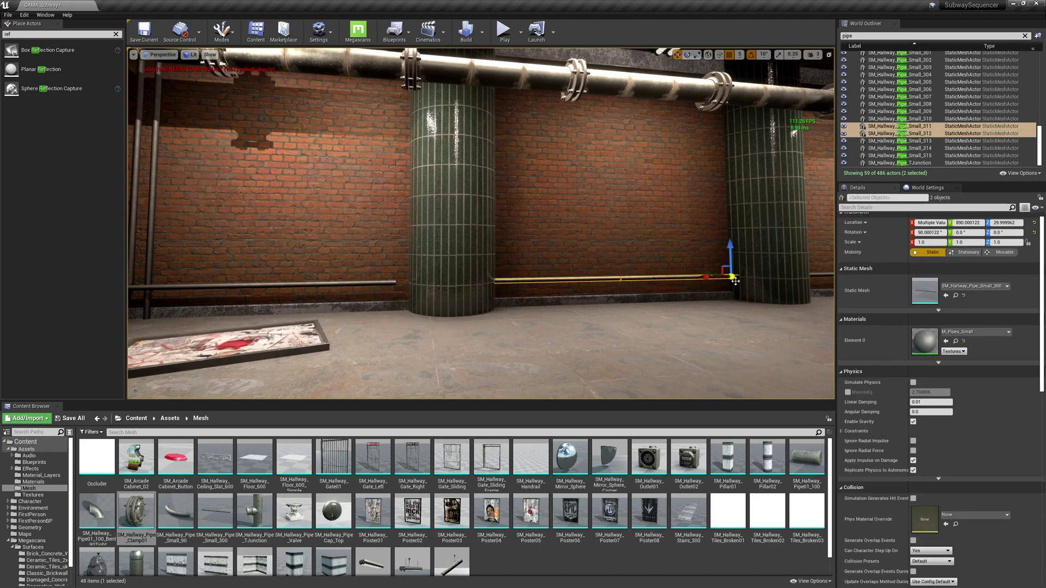
{"action": "left_click", "coordinate": [820, 276], "text": "ctrl"}
{"action": "right_click_drag", "start_coordinate": [820, 276], "coordinate": [775, 295]}
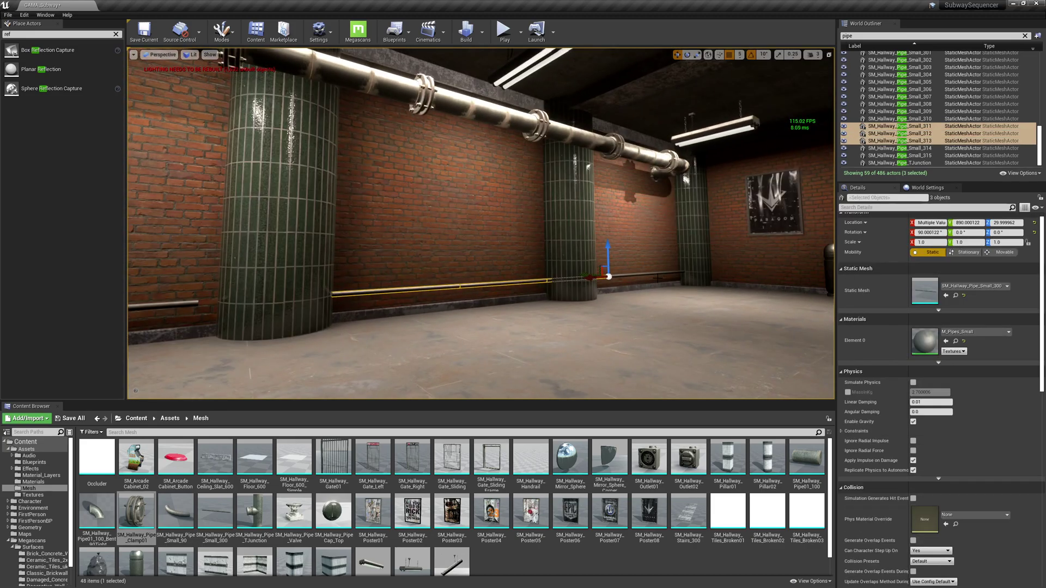
{"action": "left_click", "coordinate": [643, 274], "text": "ctrl"}
{"action": "left_click", "coordinate": [669, 274], "text": "ctrl"}
{"action": "right_click_drag", "start_coordinate": [669, 273], "coordinate": [714, 267]}
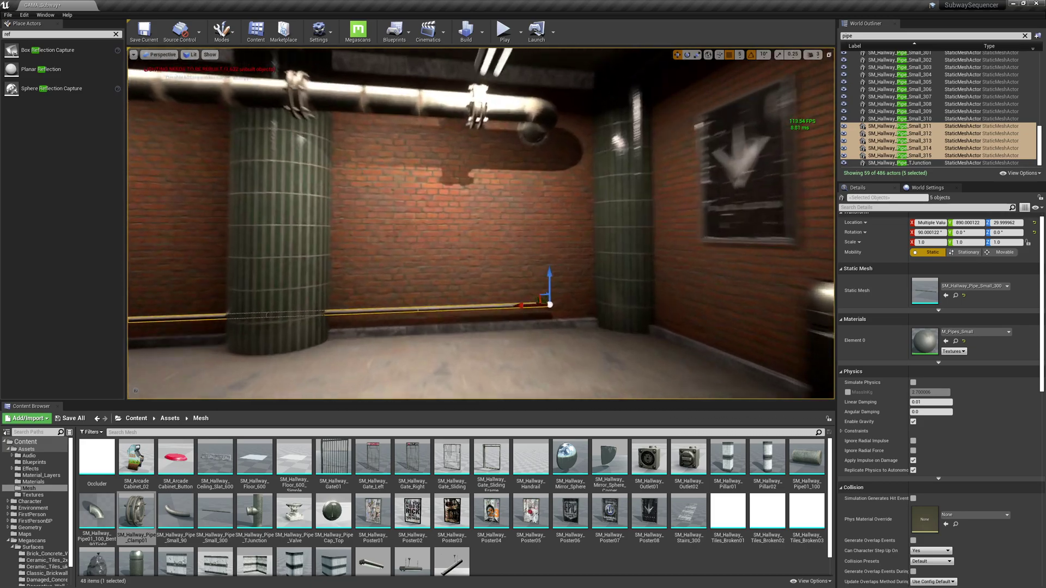
Duplicate the last horizontal small pipe to X -640 so the run reaches behind the corner pillar.
{"action": "right_click_drag", "start_coordinate": [424, 276], "coordinate": [463, 326]}
{"action": "left_click", "coordinate": [424, 277]}
{"action": "left_click_drag", "start_coordinate": [461, 280], "coordinate": [560, 274], "text": "alt"}
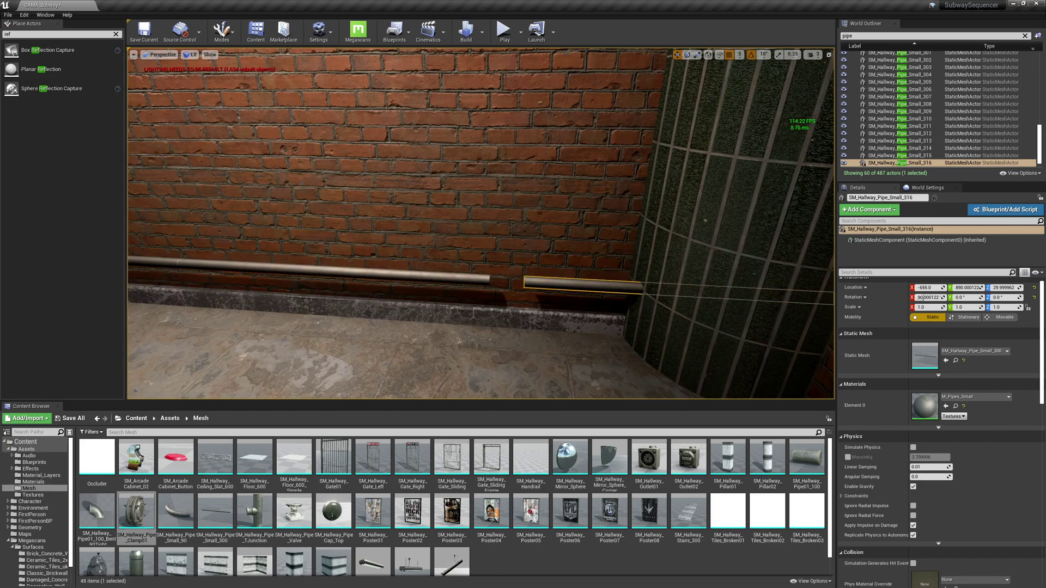
Select all eight horizontal small pipes of the low wall run and duplicate them up the wall to Z 265.
{"action": "right_click_drag", "start_coordinate": [591, 211], "coordinate": [557, 202]}
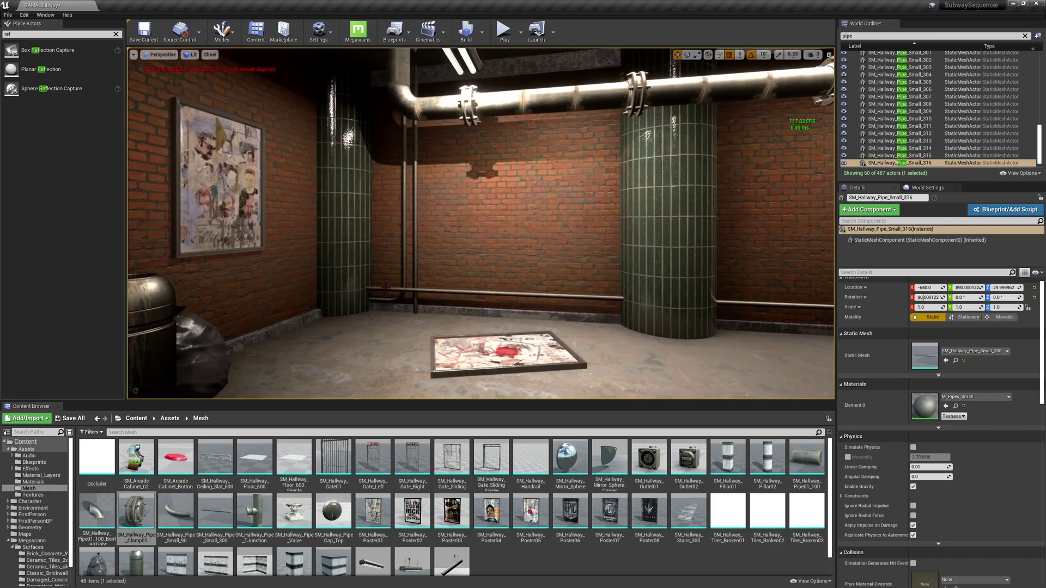
{"action": "left_click_drag", "start_coordinate": [385, 288], "coordinate": [390, 288]}
{"action": "left_click", "coordinate": [413, 291]}
{"action": "left_click", "coordinate": [560, 300], "text": "ctrl"}
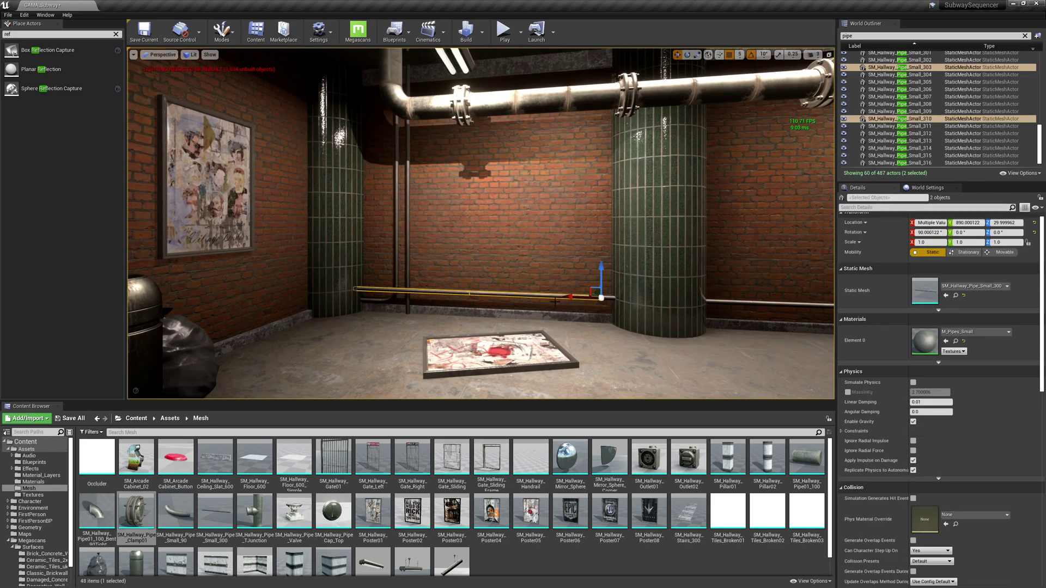
{"action": "left_click", "coordinate": [730, 301], "text": "ctrl"}
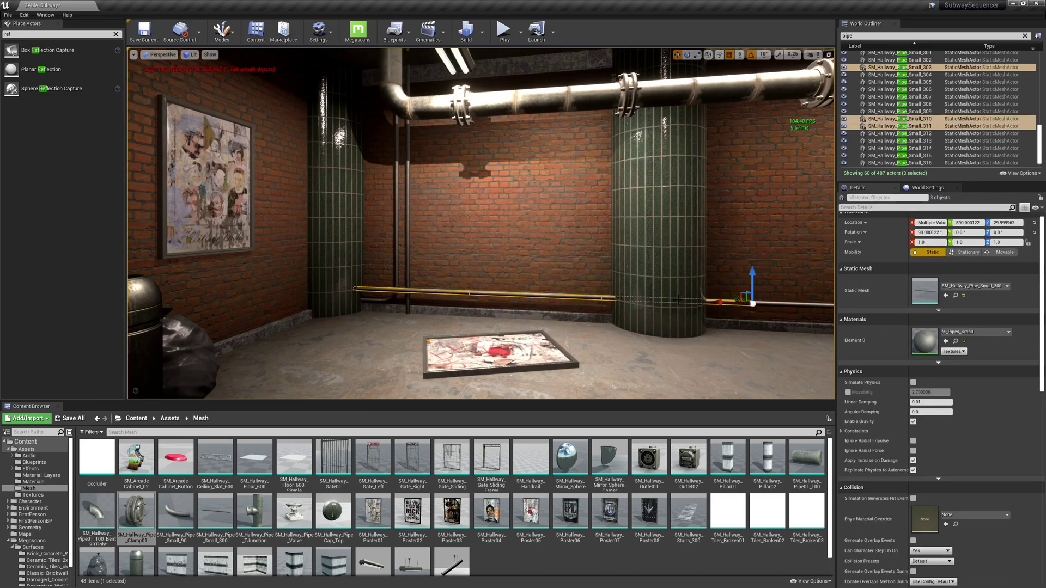
{"action": "left_click", "coordinate": [774, 303], "text": "ctrl"}
{"action": "right_click_drag", "start_coordinate": [774, 302], "coordinate": [650, 282]}
{"action": "left_click", "coordinate": [645, 286], "text": "ctrl"}
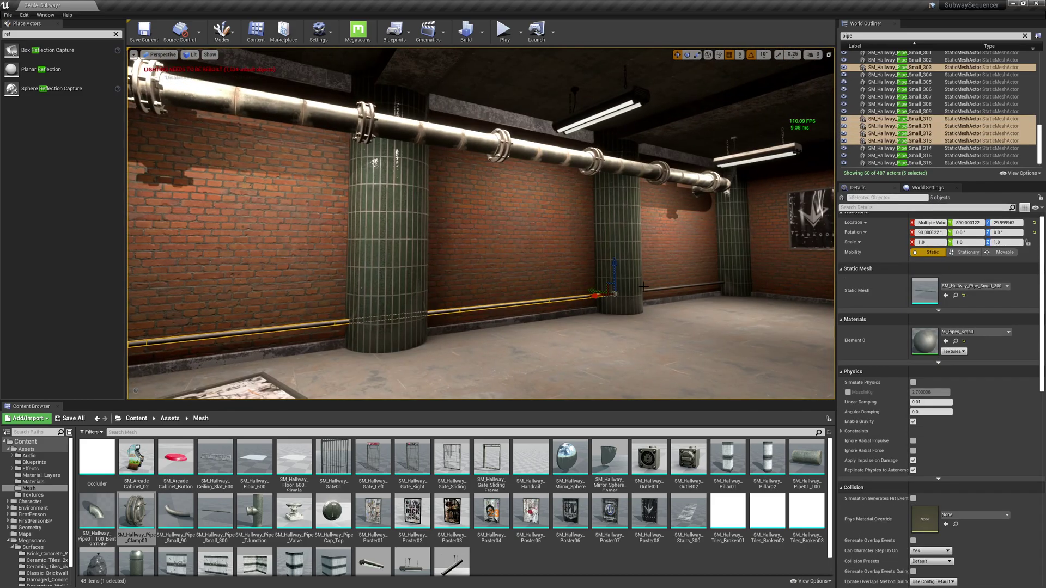
{"action": "left_click", "coordinate": [668, 289], "text": "ctrl"}
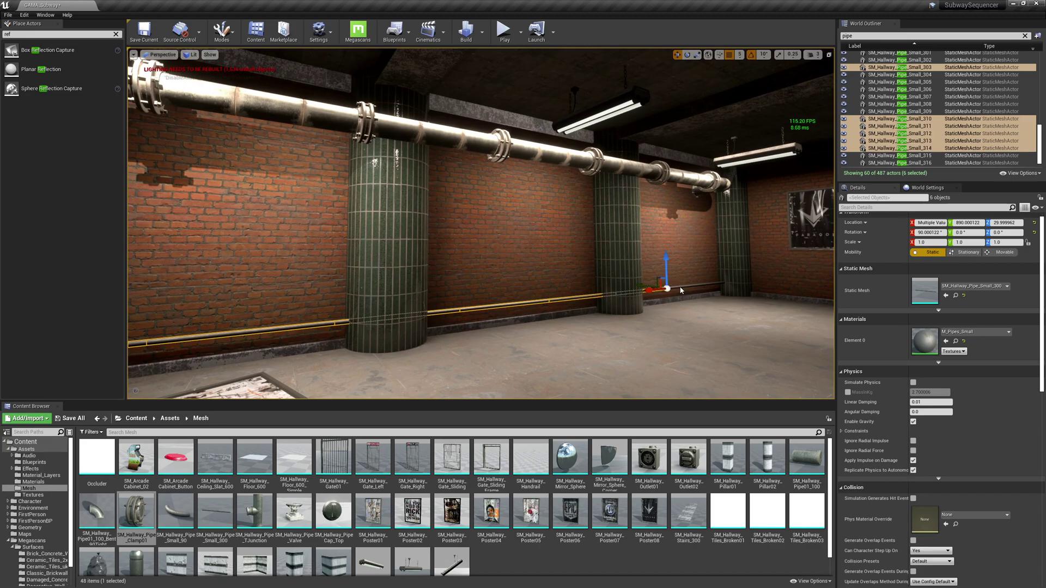
{"action": "left_click", "coordinate": [709, 285], "text": "ctrl"}
{"action": "left_click", "coordinate": [742, 280], "text": "ctrl"}
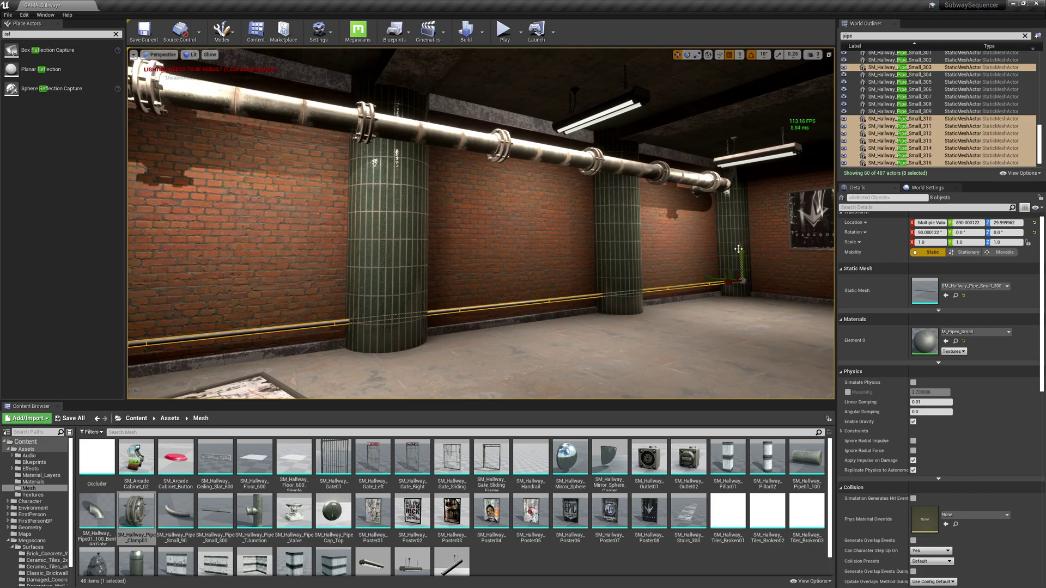
{"action": "left_click_drag", "start_coordinate": [738, 249], "coordinate": [737, 149], "text": "alt"}
{"action": "left_click_drag", "start_coordinate": [703, 180], "coordinate": [501, 183], "text": "alt"}
{"action": "right_click_drag", "start_coordinate": [604, 278], "coordinate": [588, 246]}
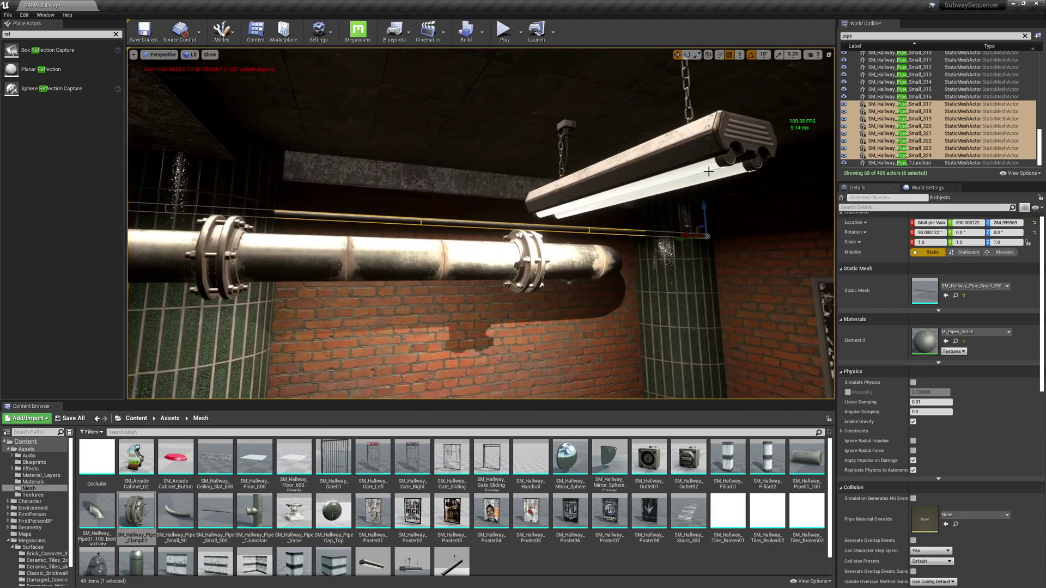
{"action": "right_click_drag", "start_coordinate": [724, 63], "coordinate": [695, 67]}
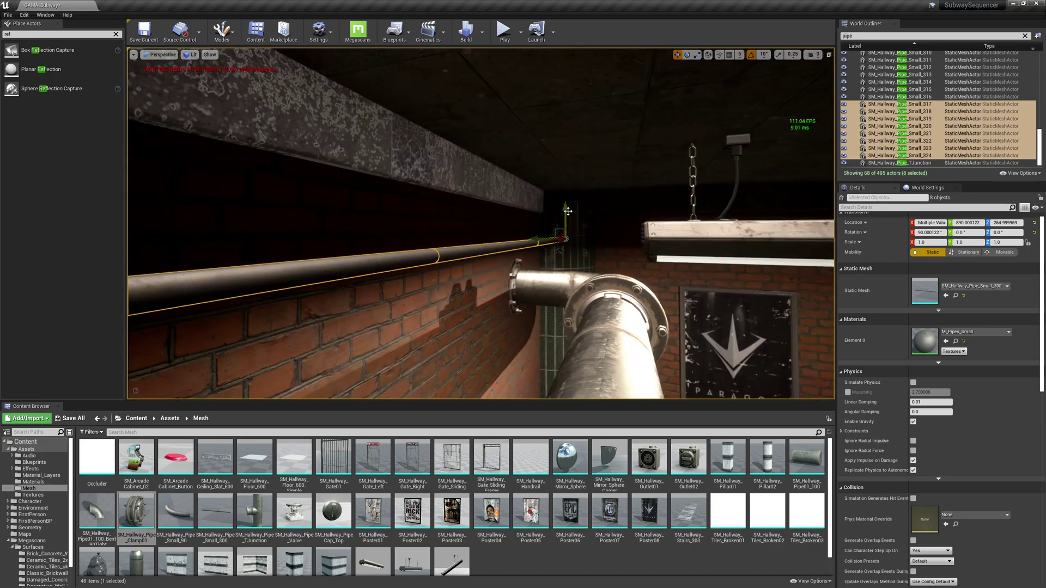
Duplicate the upper pipe run once to the ceiling beam at about Y 885, Z 304, undoing any extra copy.
{"action": "mouse_move", "coordinate": [568, 211]}
{"action": "left_mouse_down"}
{"action": "mouse_move", "coordinate": [570, 201]}
{"action": "mouse_move", "coordinate": [566, 221]}
{"action": "left_mouse_up"}
{"action": "right_click_drag", "start_coordinate": [565, 222], "coordinate": [553, 221]}
{"action": "left_click_drag", "start_coordinate": [635, 208], "coordinate": [598, 176]}
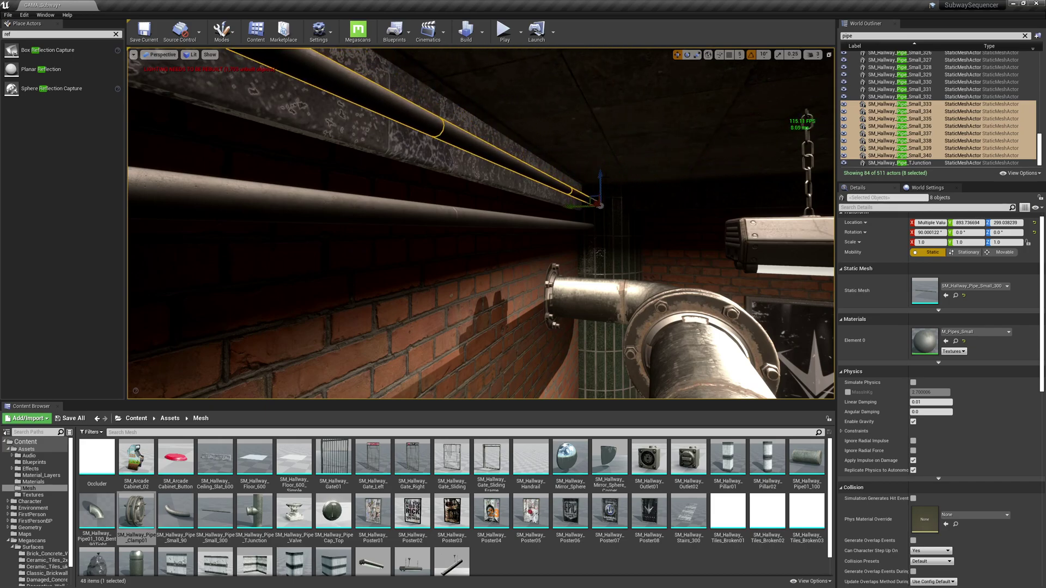
{"action": "key", "text": "ctrl+z"}
{"action": "key", "text": "ctrl+z"}
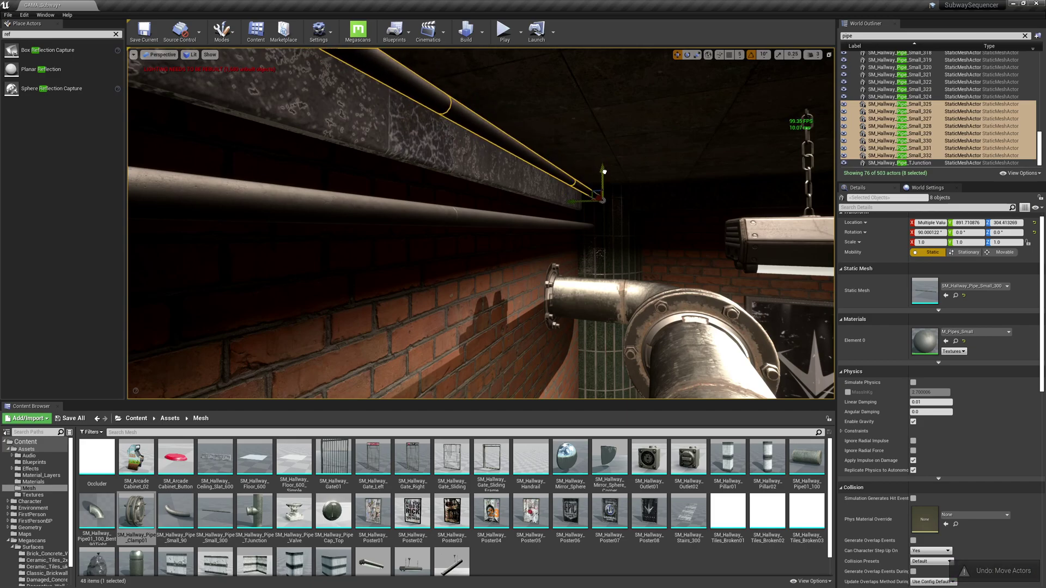
{"action": "left_click_drag", "start_coordinate": [603, 171], "coordinate": [586, 202]}
{"action": "right_click_drag", "start_coordinate": [585, 201], "coordinate": [507, 262]}
{"action": "right_click_drag", "start_coordinate": [491, 214], "coordinate": [515, 201]}
{"action": "key", "text": "ctrl+z"}
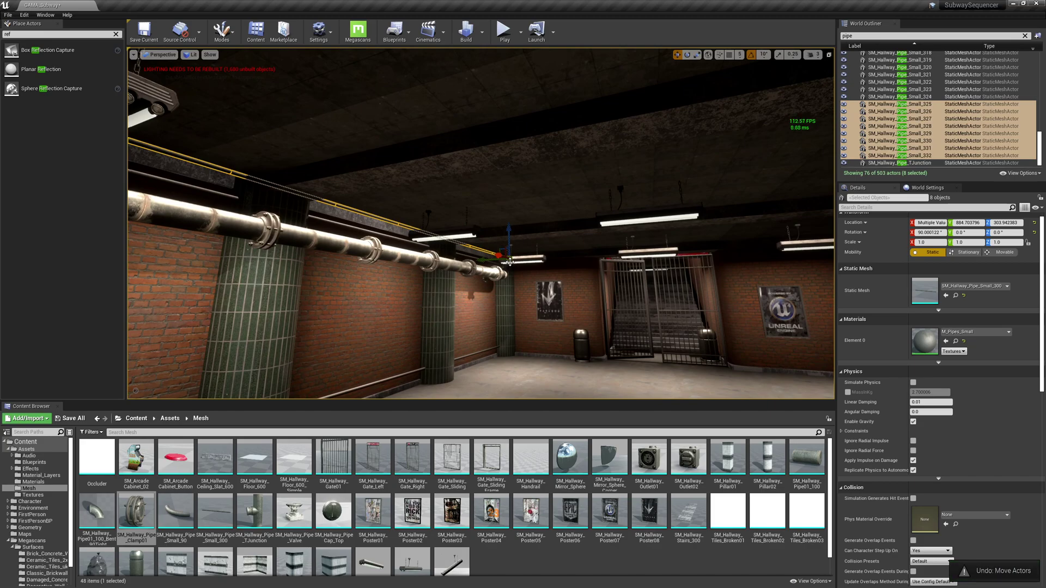
Duplicate the ceiling pipe run out over the hall to about Y 476 and lower it to about Z 293.
{"action": "right_click_drag", "start_coordinate": [526, 270], "coordinate": [529, 273]}
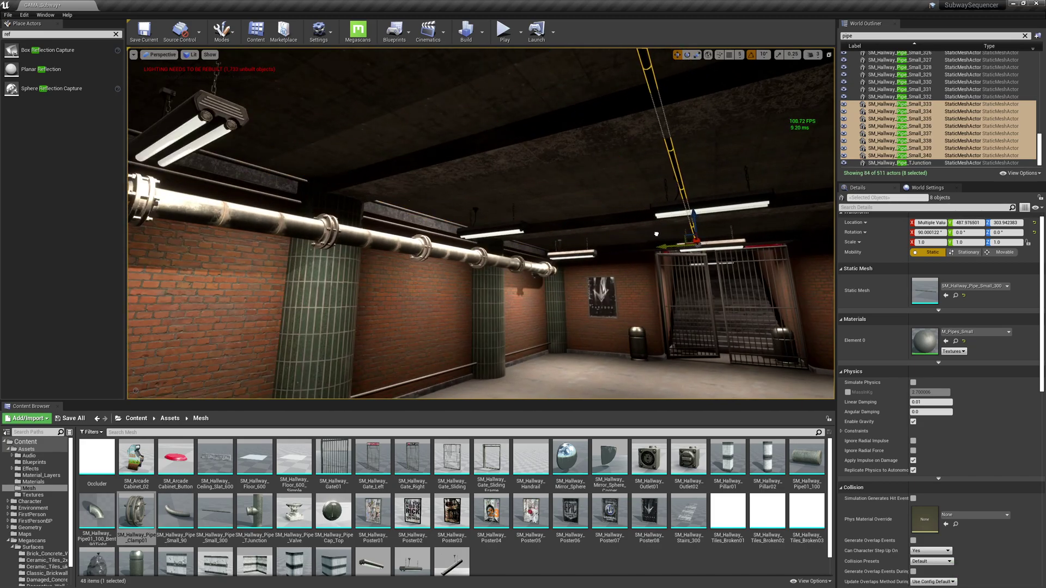
{"action": "right_click_drag", "start_coordinate": [565, 207], "coordinate": [586, 196]}
{"action": "right_click_drag", "start_coordinate": [551, 234], "coordinate": [512, 232]}
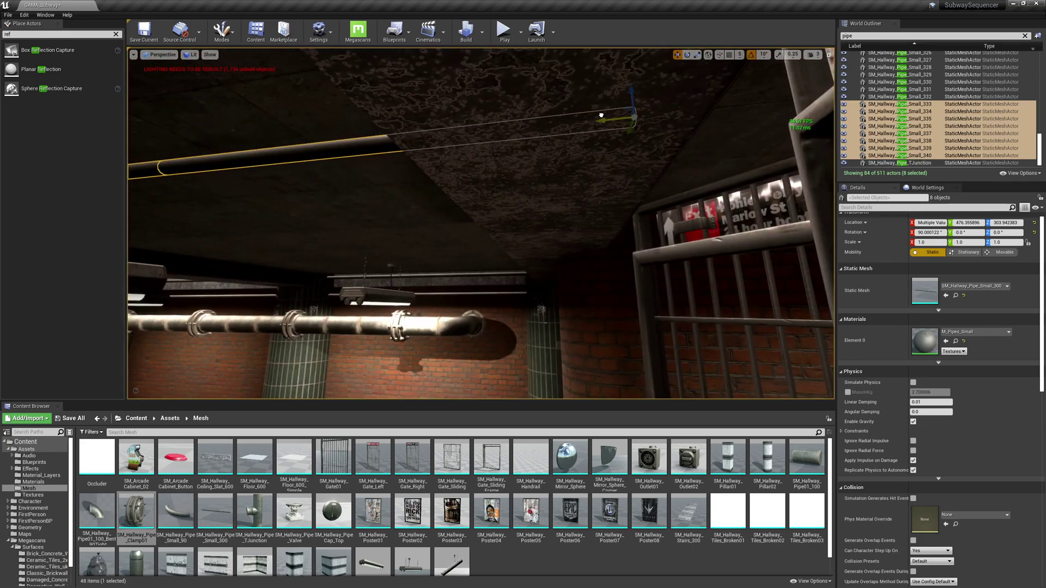
{"action": "right_click_drag", "start_coordinate": [499, 213], "coordinate": [468, 206]}
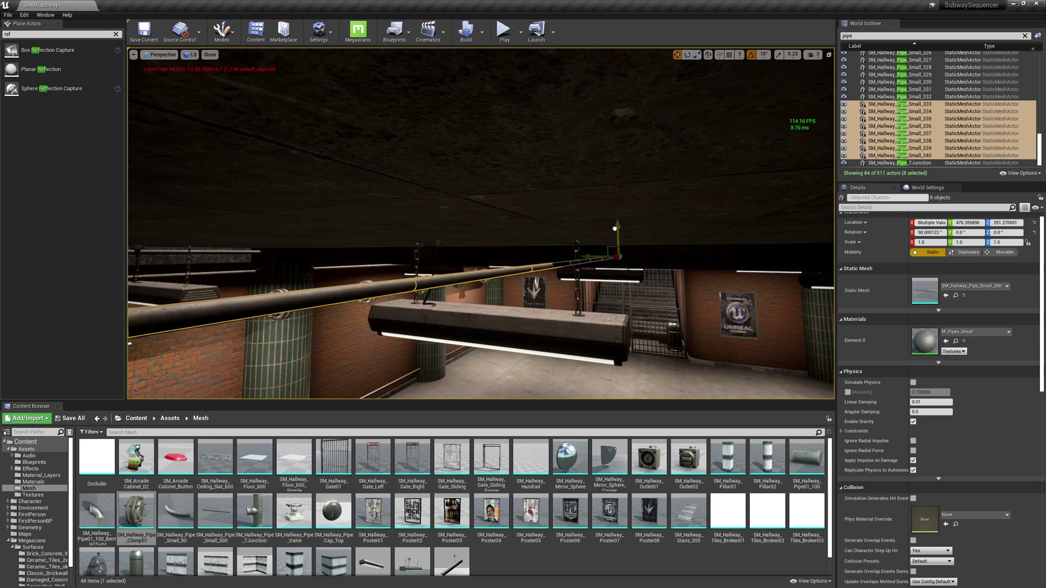
Duplicate the ceiling run across the hall to about Y 168, lower it to about Z 285, and check its ends.
{"action": "right_click_drag", "start_coordinate": [469, 205], "coordinate": [470, 205]}
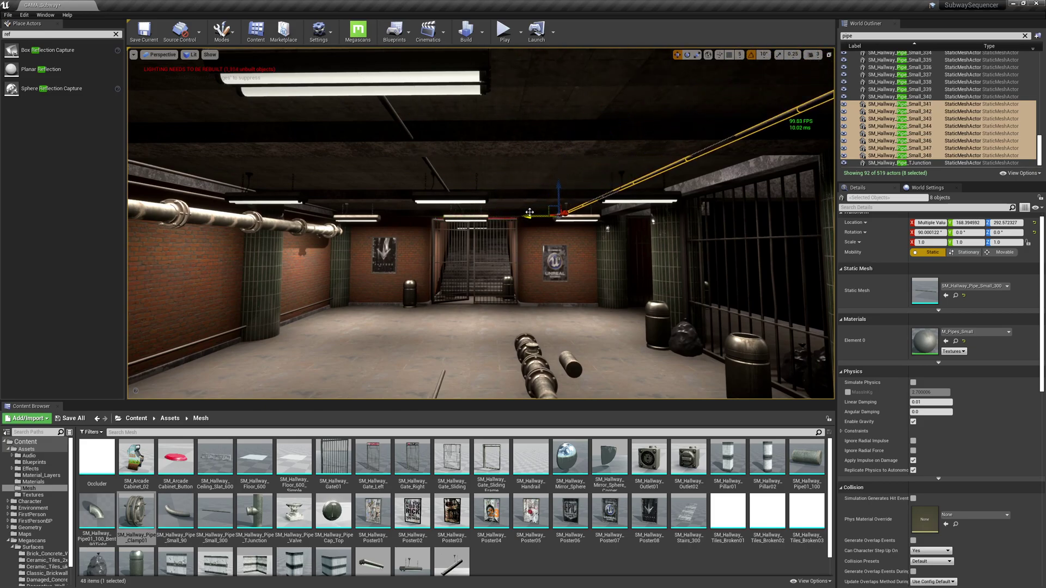
{"action": "mouse_move", "coordinate": [530, 212]}
{"action": "right_mouse_down"}
{"action": "mouse_move", "coordinate": [542, 212]}
{"action": "mouse_move", "coordinate": [505, 200]}
{"action": "mouse_move", "coordinate": [530, 199]}
{"action": "right_mouse_up"}
{"action": "left_click_drag", "start_coordinate": [360, 194], "coordinate": [362, 196]}
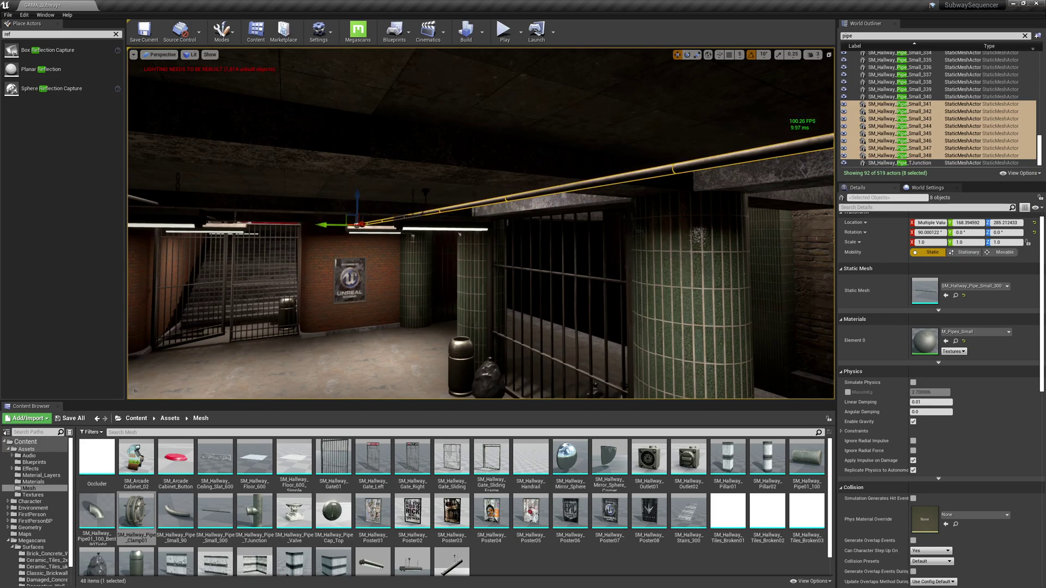
{"action": "right_click_drag", "start_coordinate": [362, 196], "coordinate": [364, 195]}
{"action": "right_click_drag", "start_coordinate": [534, 197], "coordinate": [540, 195]}
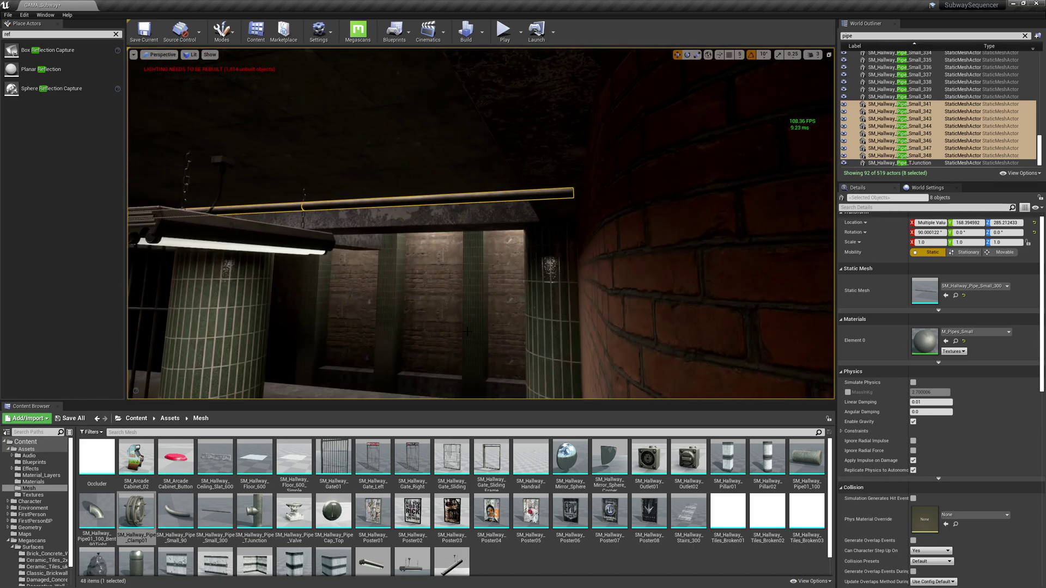
{"action": "right_click_drag", "start_coordinate": [540, 196], "coordinate": [551, 193]}
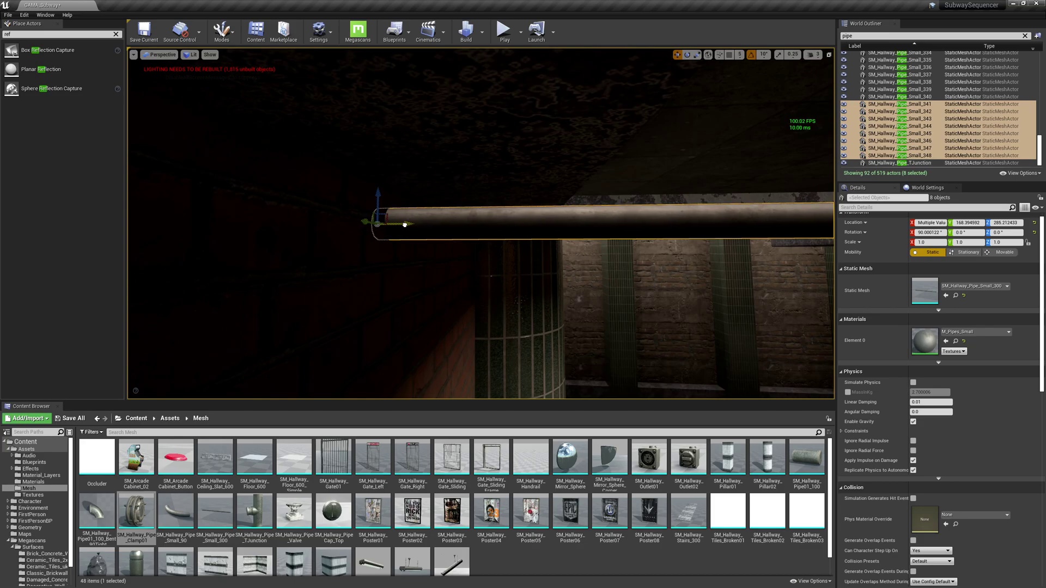
{"action": "right_click_drag", "start_coordinate": [417, 226], "coordinate": [426, 222]}
Select all eight pipes of the ceiling run at about Y 476 and lower them to about Z 287.
{"action": "left_click", "coordinate": [385, 168]}
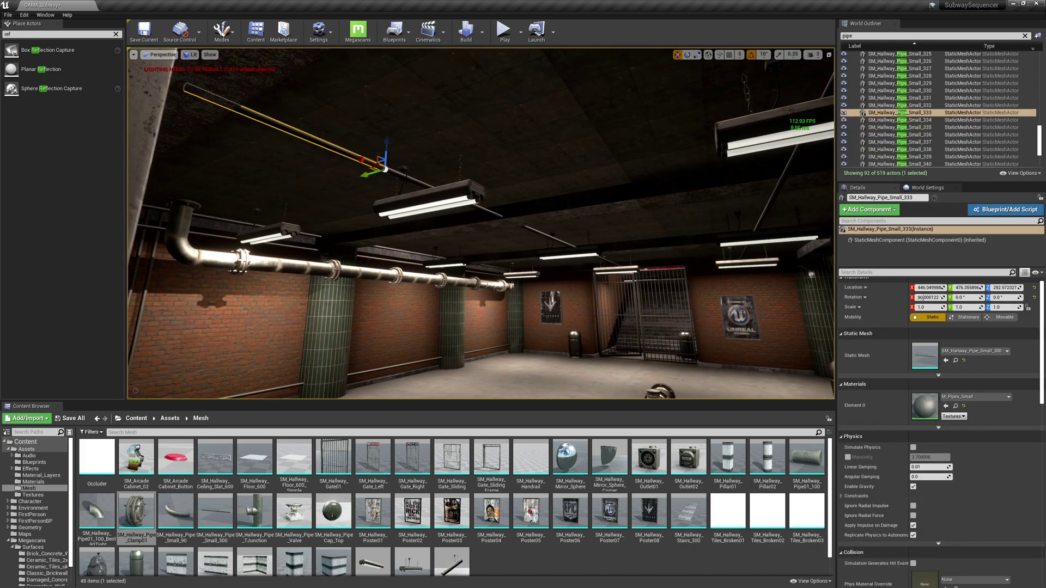
{"action": "left_click", "coordinate": [469, 208], "text": "ctrl"}
{"action": "left_click", "coordinate": [527, 227], "text": "ctrl"}
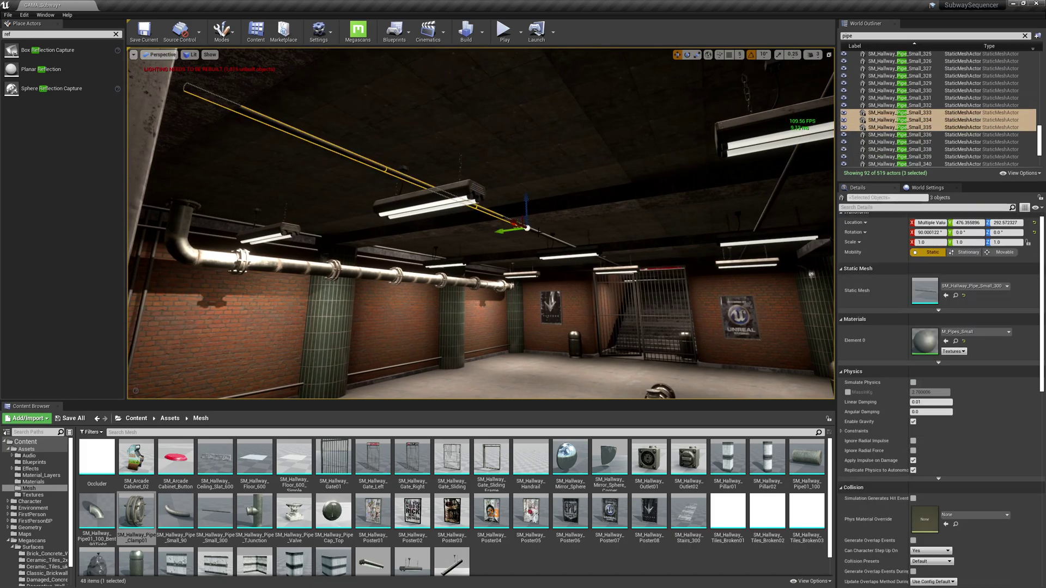
{"action": "left_click", "coordinate": [569, 245], "text": "ctrl"}
{"action": "right_click_drag", "start_coordinate": [569, 245], "coordinate": [540, 213]}
{"action": "key", "text": "d"}
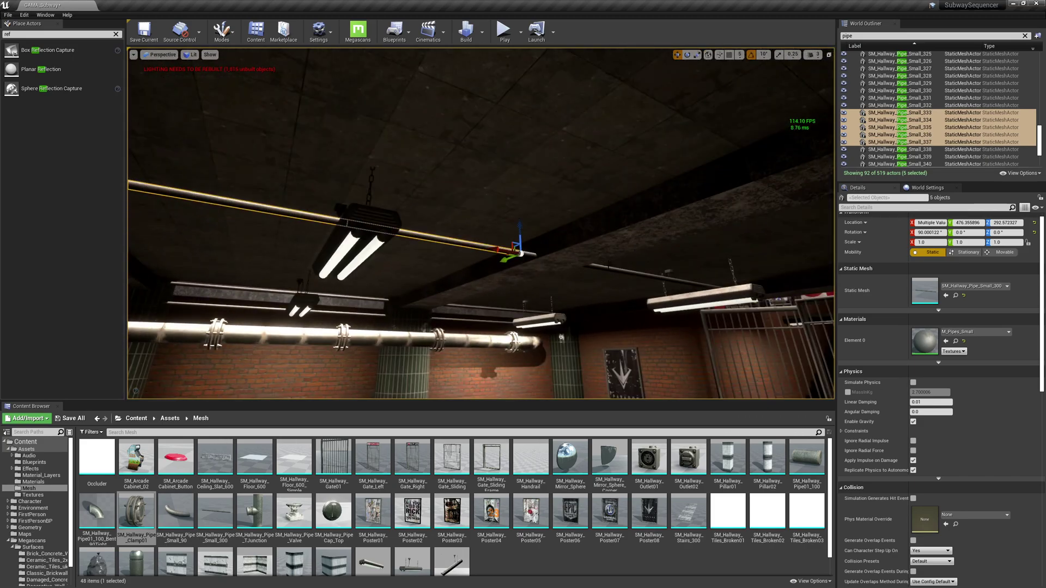
{"action": "left_click", "coordinate": [654, 281], "text": "ctrl"}
{"action": "mouse_move", "coordinate": [654, 282]}
{"action": "right_mouse_down"}
{"action": "mouse_move", "coordinate": [638, 272]}
{"action": "mouse_move", "coordinate": [651, 295]}
{"action": "mouse_move", "coordinate": [678, 297]}
{"action": "mouse_move", "coordinate": [656, 275]}
{"action": "right_mouse_up"}
{"action": "key", "text": "f"}
{"action": "key", "text": "w"}
{"action": "left_click_drag", "start_coordinate": [684, 191], "coordinate": [687, 215]}
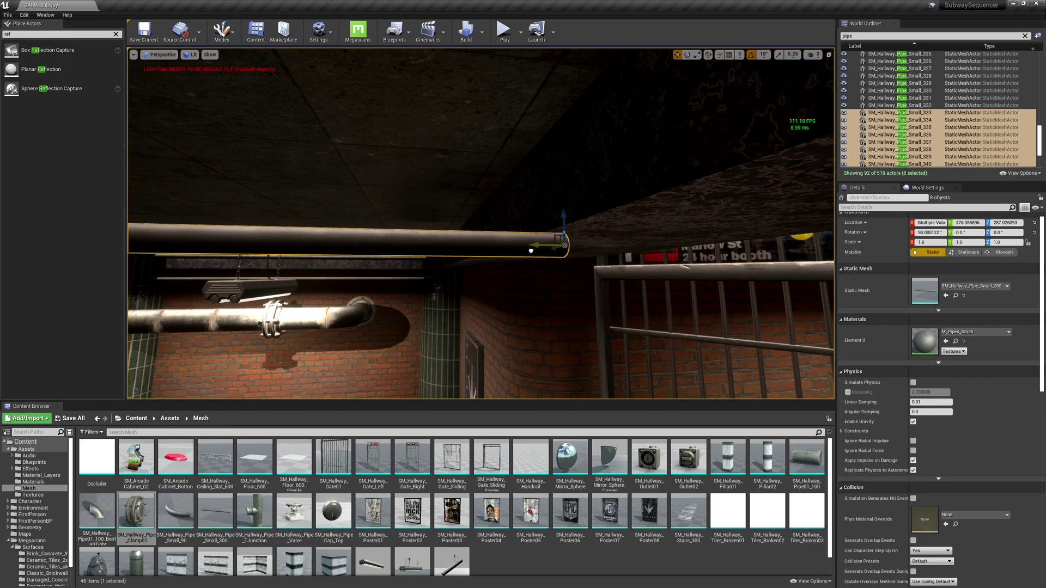
Check the end of the ceiling run at about Y 476 and duplicate the run across the hall to about Y 796.
{"action": "right_click_drag", "start_coordinate": [531, 250], "coordinate": [487, 248]}
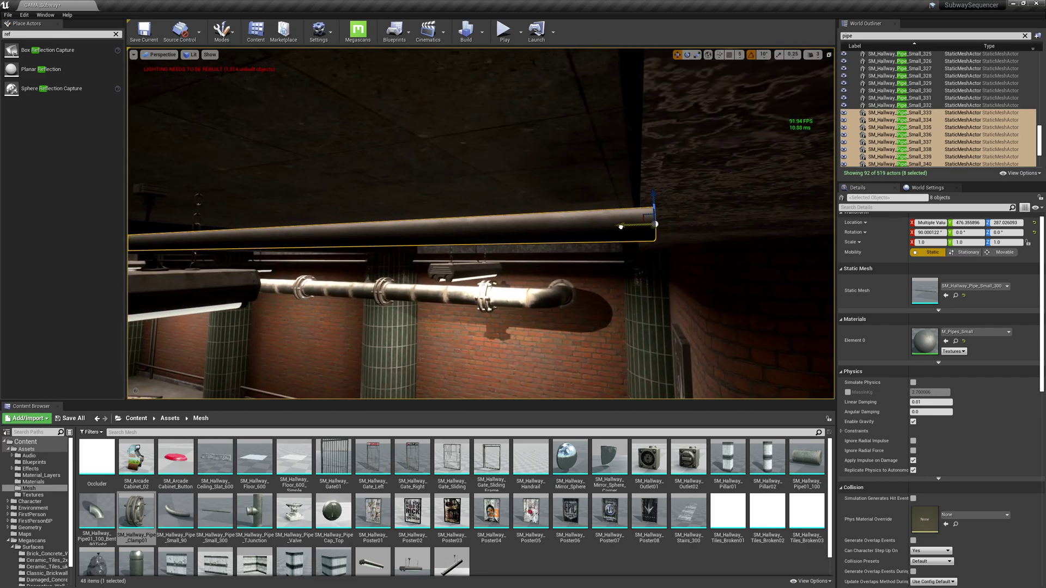
{"action": "right_click_drag", "start_coordinate": [599, 331], "coordinate": [600, 330]}
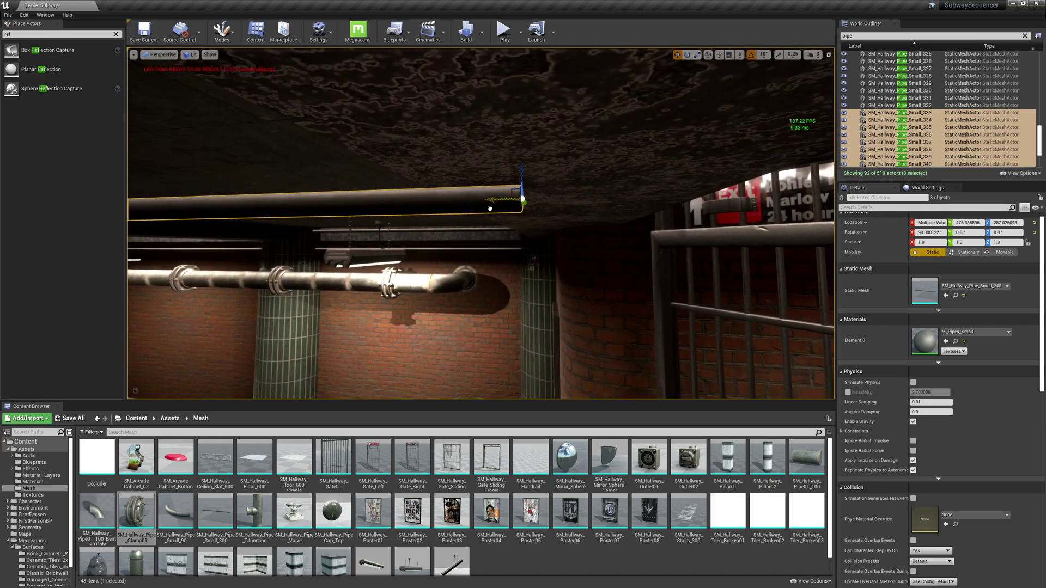
{"action": "right_click_drag", "start_coordinate": [505, 273], "coordinate": [506, 273]}
{"action": "right_click_drag", "start_coordinate": [600, 330], "coordinate": [600, 331]}
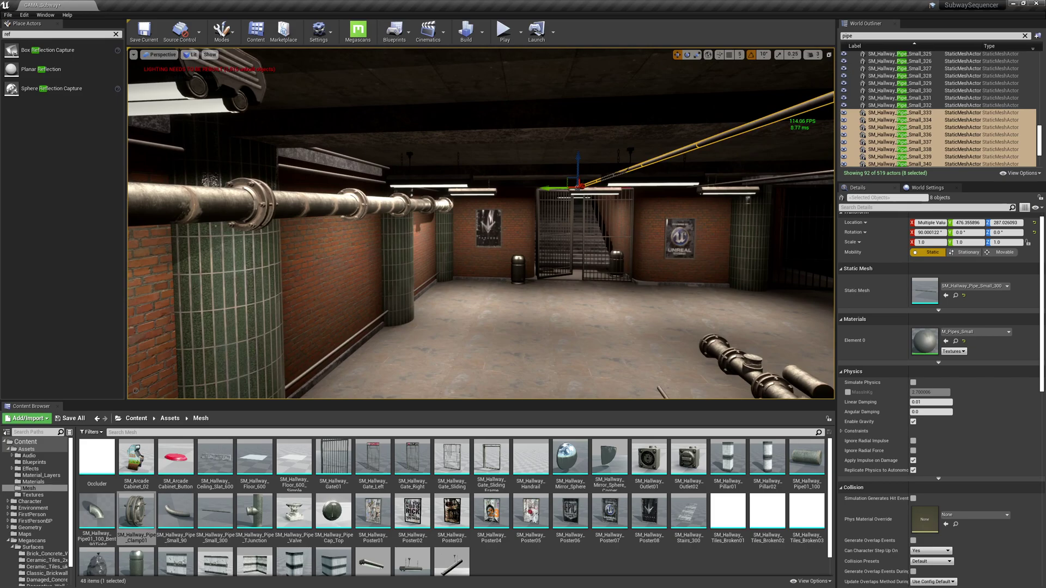
{"action": "left_click_drag", "start_coordinate": [504, 205], "coordinate": [415, 203], "text": "alt"}
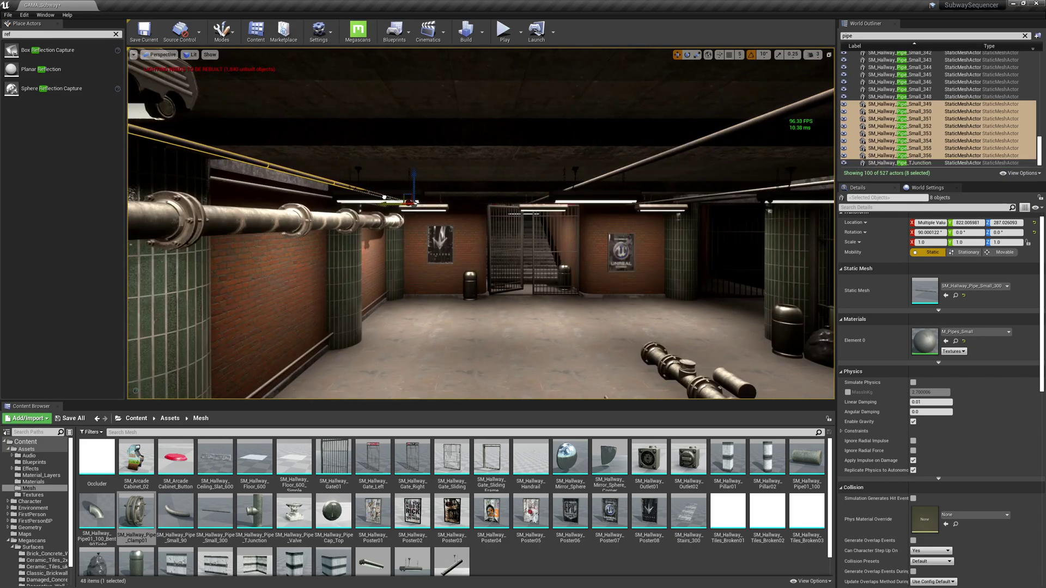
{"action": "key", "text": "f"}
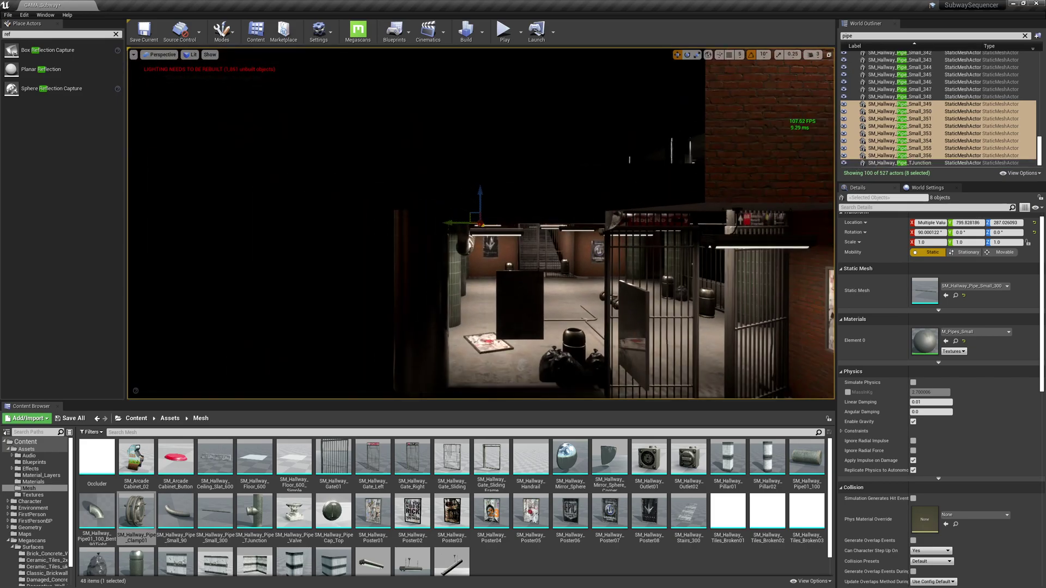
Examine the duplicated run's end against the brick wall, deselect it, and look over the parallel ceiling runs across the hall.
{"action": "key", "text": "w"}
{"action": "right_click_drag", "start_coordinate": [481, 224], "coordinate": [578, 212]}
{"action": "key", "text": "w"}
{"action": "key", "text": "w"}
{"action": "key", "text": "w"}
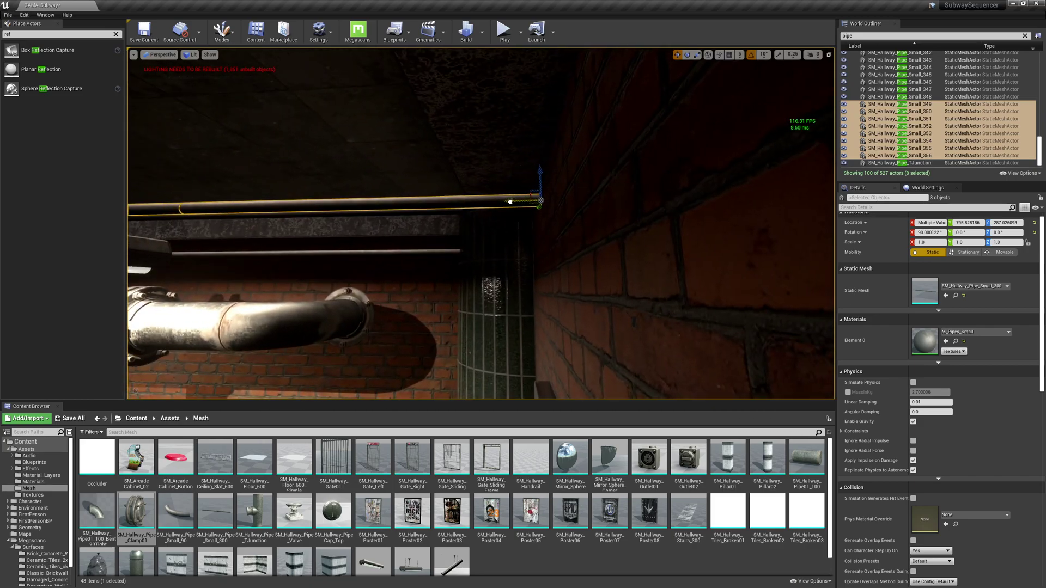
{"action": "key", "text": "s"}
{"action": "right_click_drag", "start_coordinate": [481, 223], "coordinate": [477, 248]}
{"action": "key", "text": "w"}
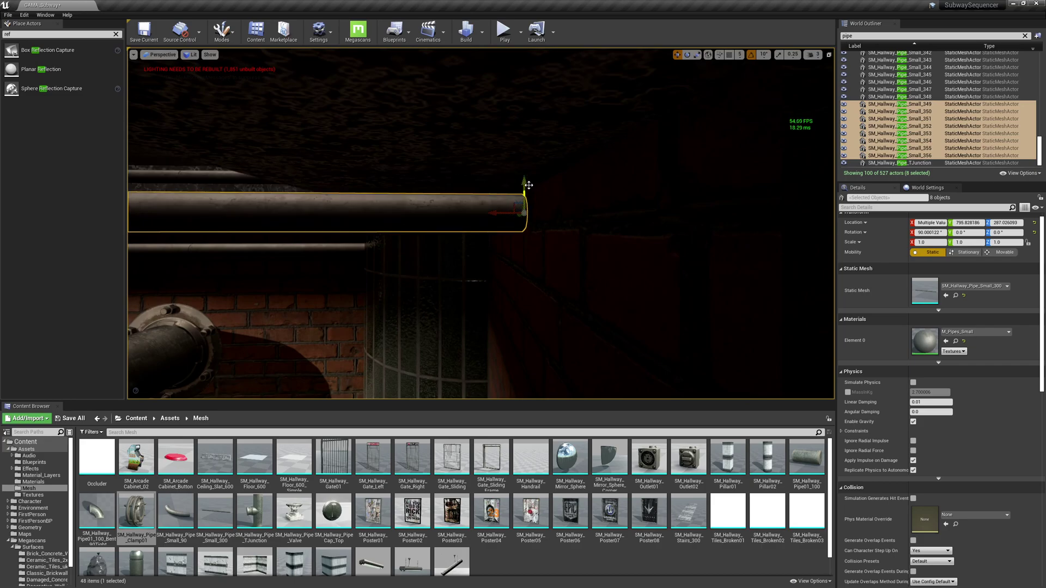
{"action": "key", "text": "s"}
{"action": "right_click_drag", "start_coordinate": [480, 224], "coordinate": [408, 220]}
{"action": "key", "text": "d"}
{"action": "key", "text": "w"}
{"action": "right_click_drag", "start_coordinate": [497, 258], "coordinate": [532, 254]}
{"action": "key", "text": "Escape"}
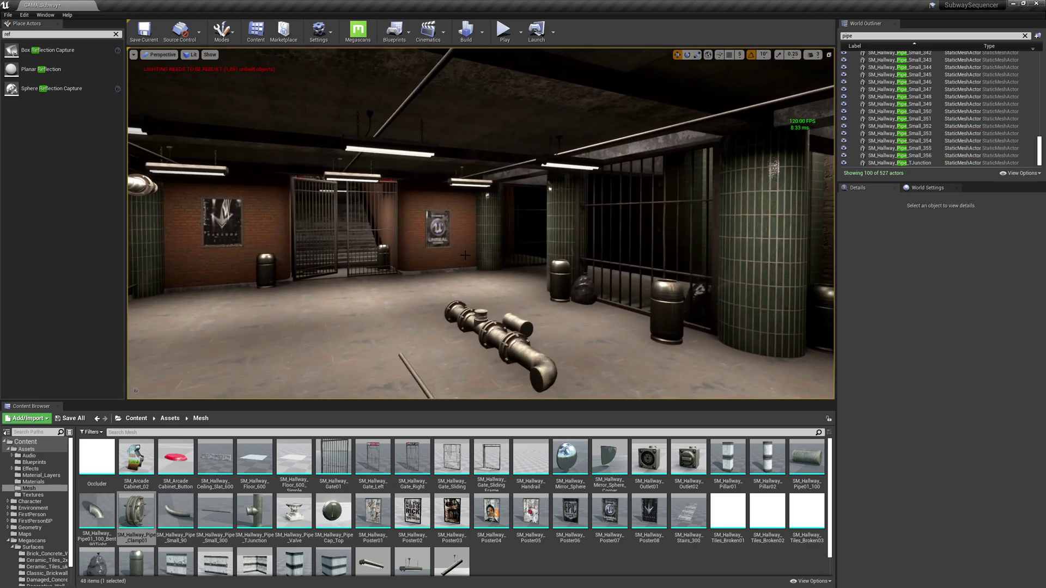
{"action": "right_click_drag", "start_coordinate": [463, 255], "coordinate": [447, 251]}
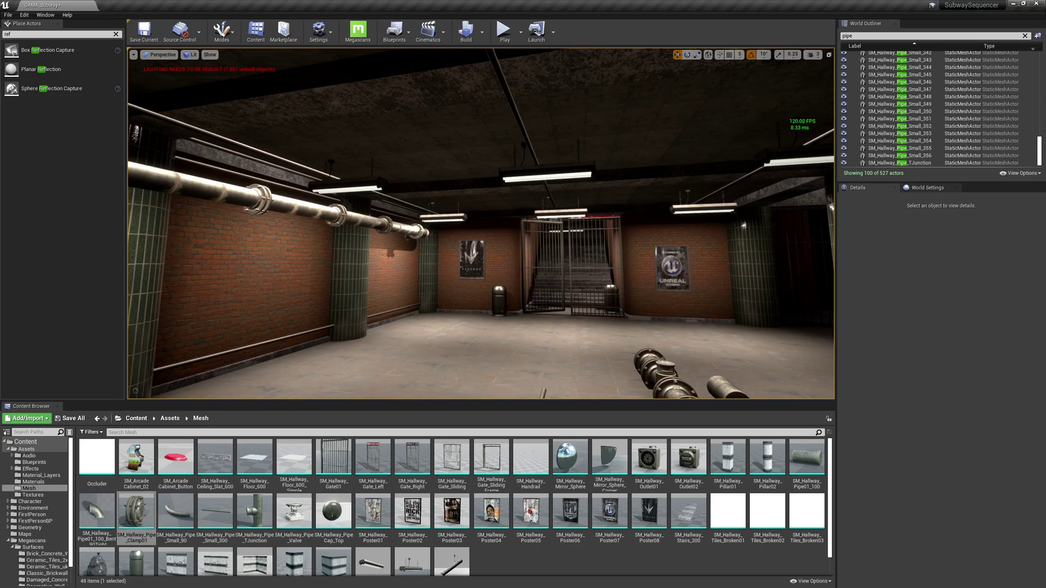
With grid snapping on, duplicate one pipe of the middle ceiling run to about Y 546 and rotate the copy -90° about Z.
{"action": "left_click", "coordinate": [543, 169]}
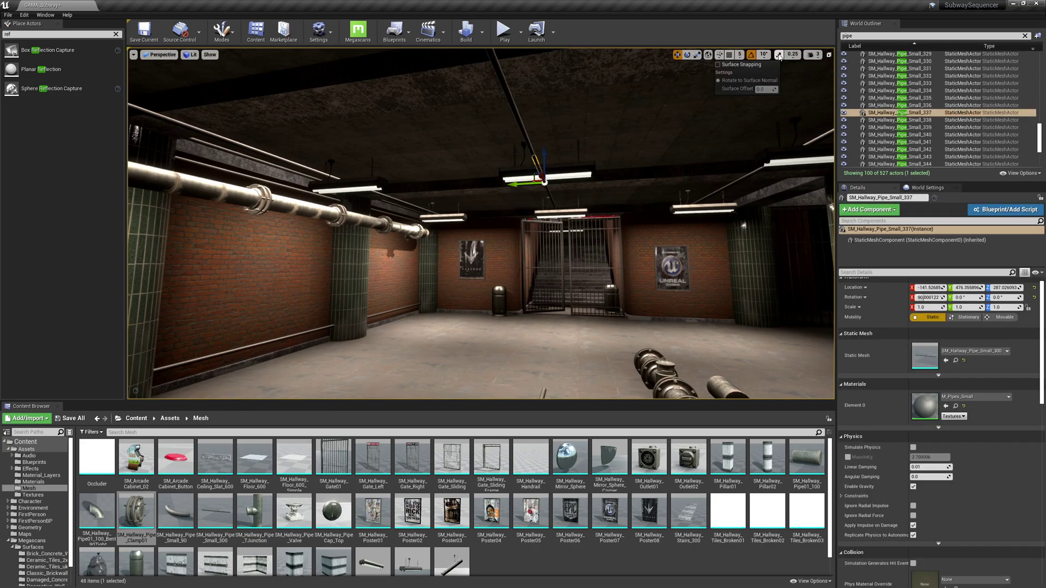
{"action": "left_click", "coordinate": [718, 65]}
{"action": "left_click_drag", "start_coordinate": [544, 183], "coordinate": [503, 182], "text": "alt"}
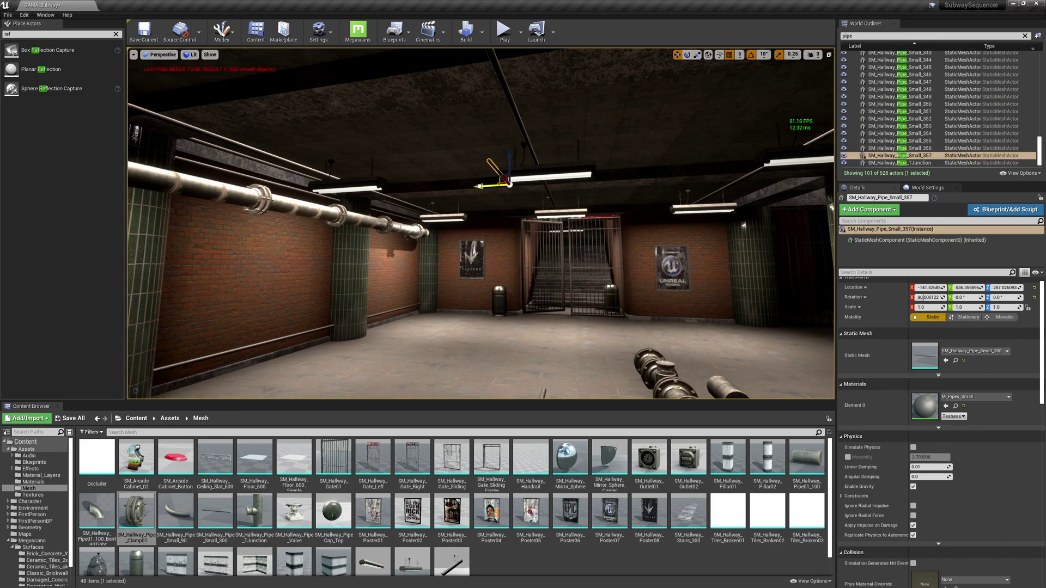
{"action": "key", "text": "e"}
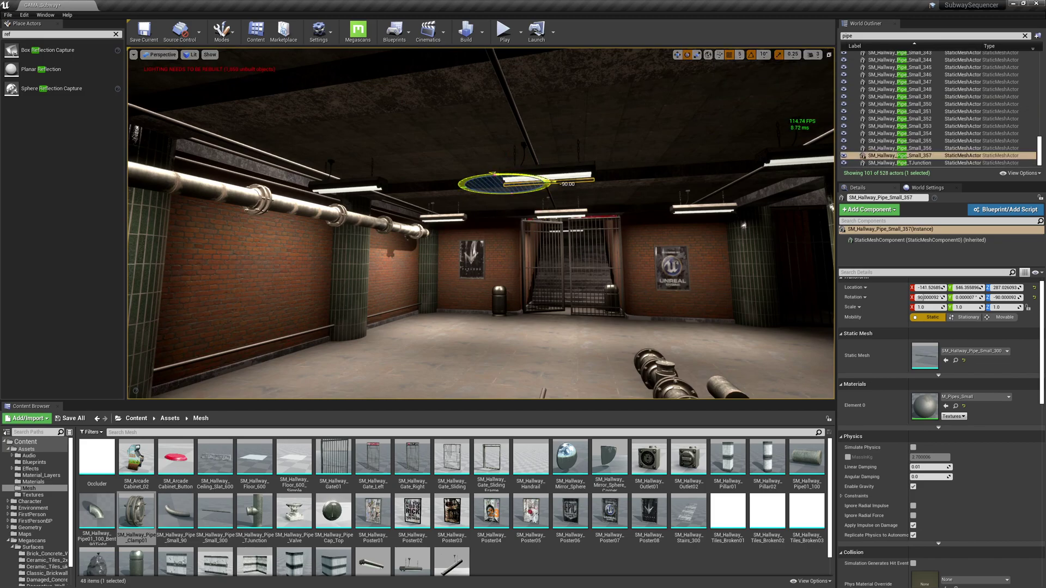
{"action": "key", "text": "w"}
Duplicate a small 90° pipe bend from the floor assembly and raise the copy to Z 80.
{"action": "right_click_drag", "start_coordinate": [529, 202], "coordinate": [381, 246]}
{"action": "key", "text": "s"}
{"action": "right_click_drag", "start_coordinate": [495, 185], "coordinate": [510, 297]}
{"action": "right_click_drag", "start_coordinate": [398, 284], "coordinate": [403, 332]}
{"action": "right_click_drag", "start_coordinate": [338, 285], "coordinate": [362, 285]}
{"action": "left_click", "coordinate": [492, 188]}
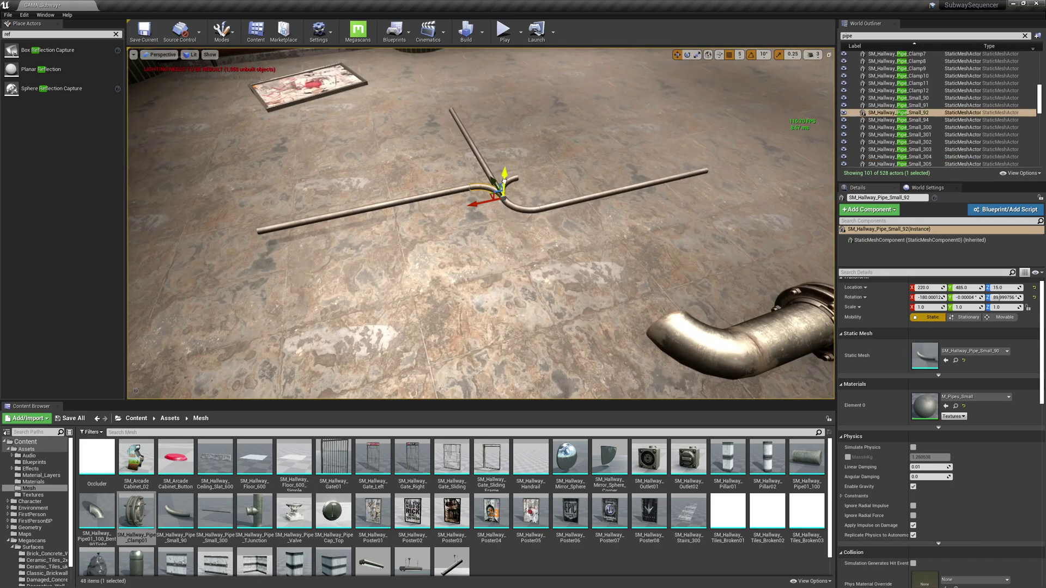
{"action": "left_click", "coordinate": [504, 181]}
{"action": "left_click_drag", "start_coordinate": [504, 175], "coordinate": [507, 108], "text": "alt"}
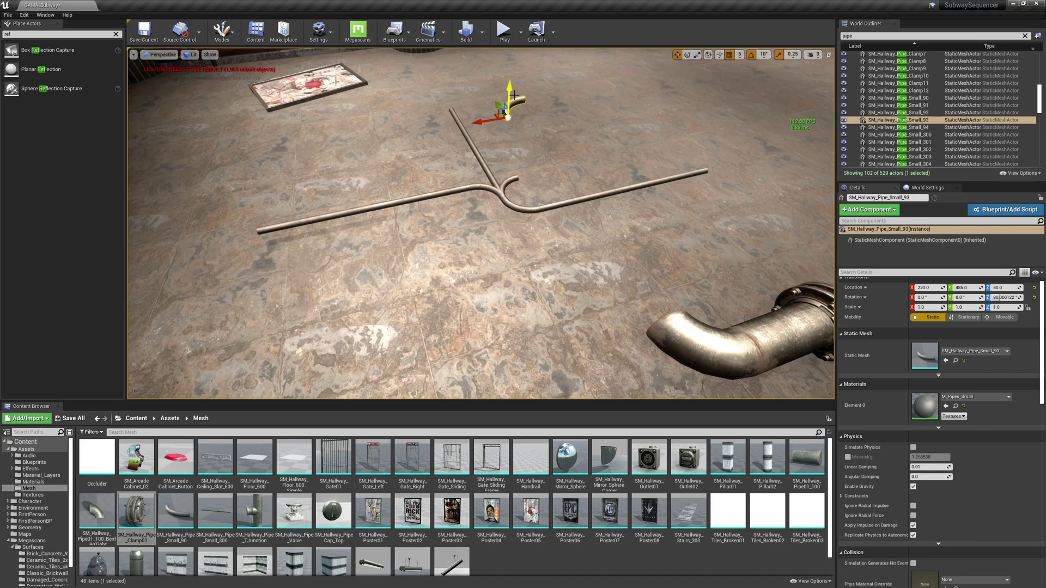
{"action": "right_click_drag", "start_coordinate": [654, 162], "coordinate": [654, 65]}
{"action": "right_click_drag", "start_coordinate": [479, 114], "coordinate": [463, 106]}
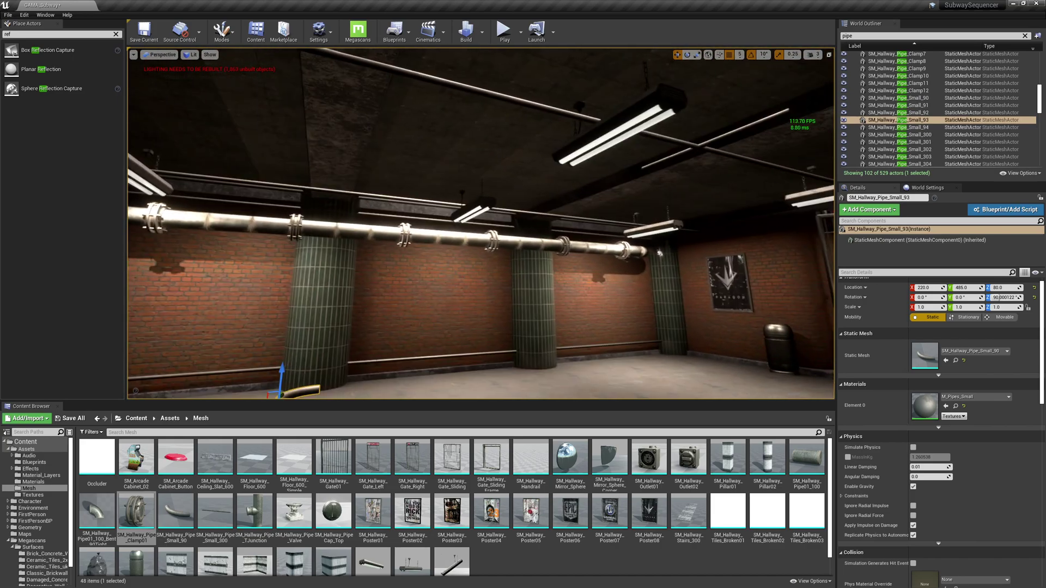
Select the rotated ceiling pipe, snap the view to it, and raise it to about Z 292, above the lengthwise runs.
{"action": "left_click", "coordinate": [684, 154]}
{"action": "right_click", "coordinate": [684, 153]}
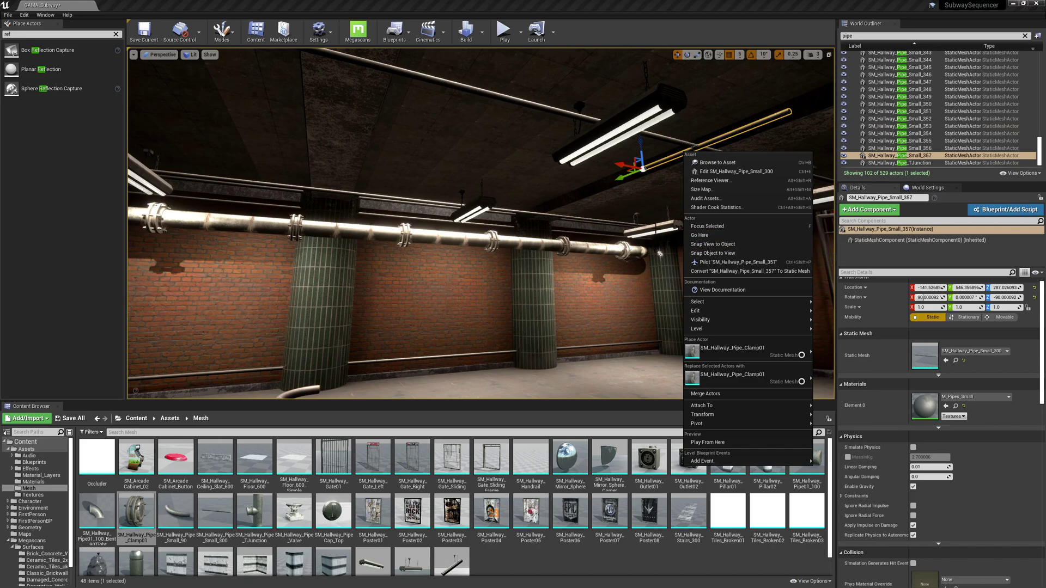
{"action": "left_click", "coordinate": [713, 244]}
{"action": "right_click_drag", "start_coordinate": [532, 184], "coordinate": [678, 155]}
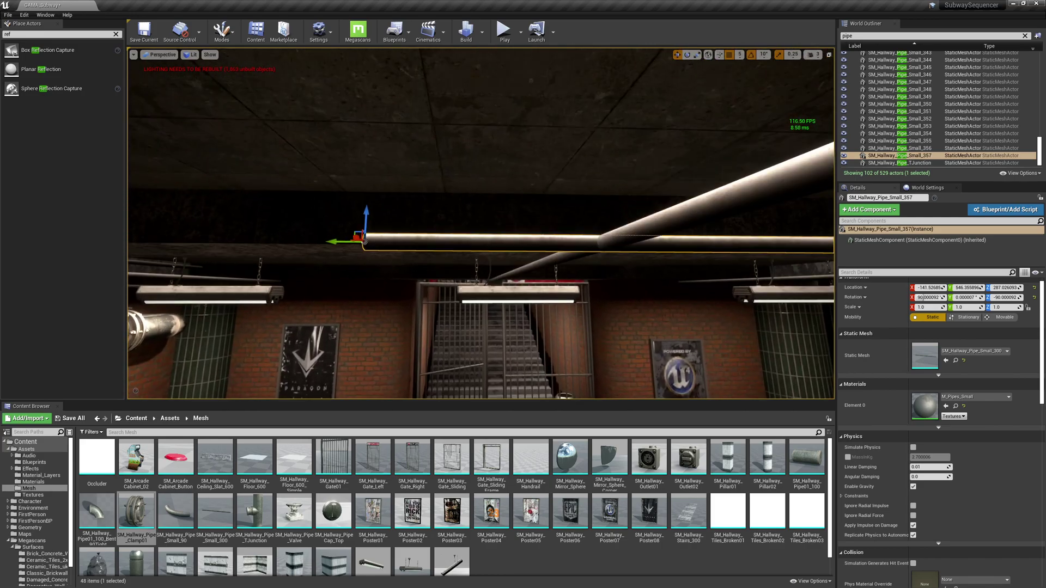
{"action": "left_click_drag", "start_coordinate": [367, 214], "coordinate": [373, 203]}
{"action": "right_click_drag", "start_coordinate": [464, 285], "coordinate": [385, 273]}
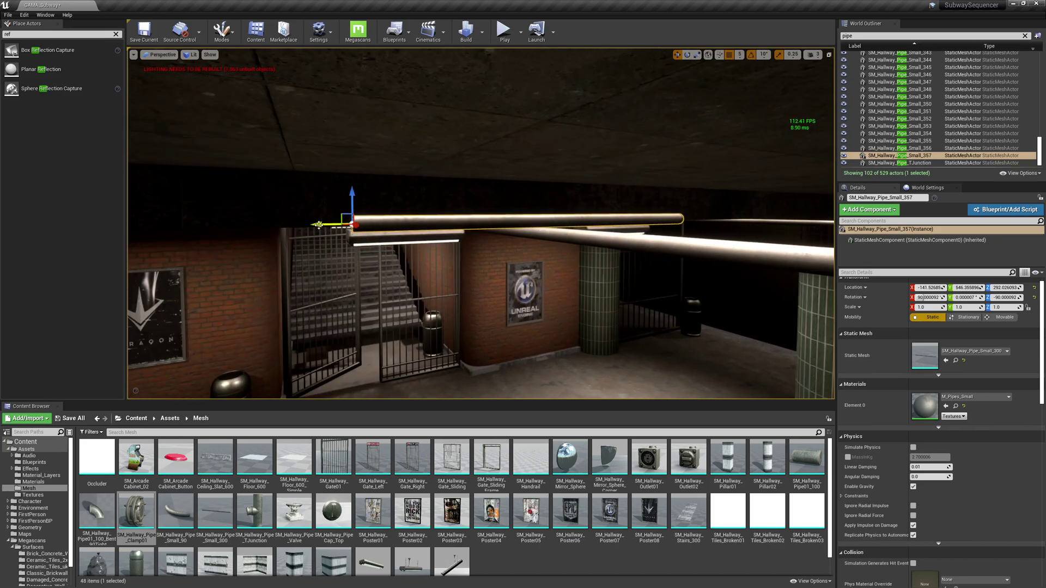
Duplicate the crossing pipe end to end across the ceiling at about Y 396, Y 246 and Y 96.
{"action": "left_click_drag", "start_coordinate": [319, 224], "coordinate": [406, 224], "text": "alt"}
{"action": "right_click_drag", "start_coordinate": [406, 223], "coordinate": [376, 222]}
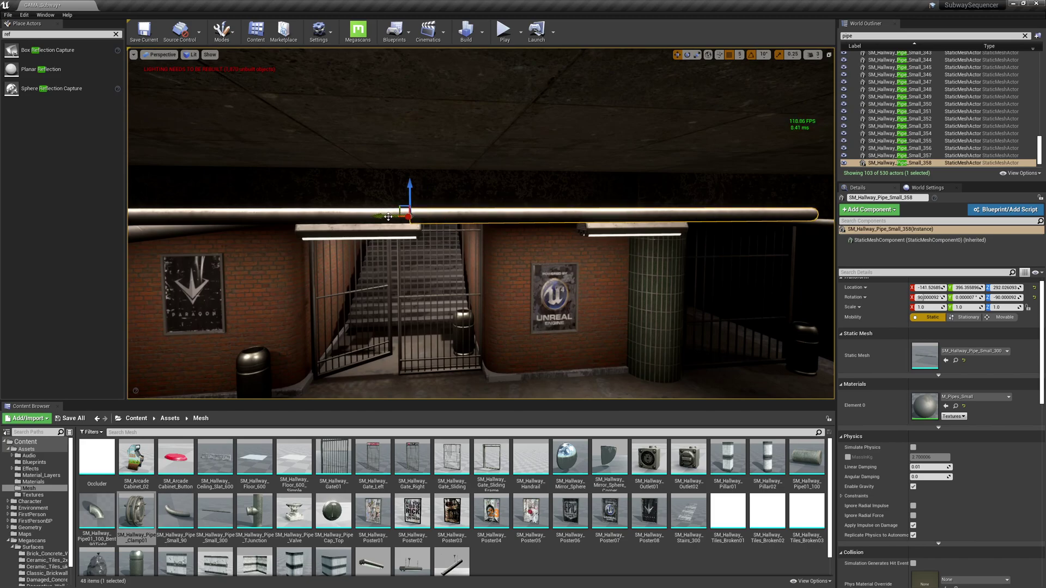
{"action": "left_click_drag", "start_coordinate": [391, 217], "coordinate": [473, 218], "text": "alt+shift"}
{"action": "left_click_drag", "start_coordinate": [389, 217], "coordinate": [394, 216], "text": "alt+shift"}
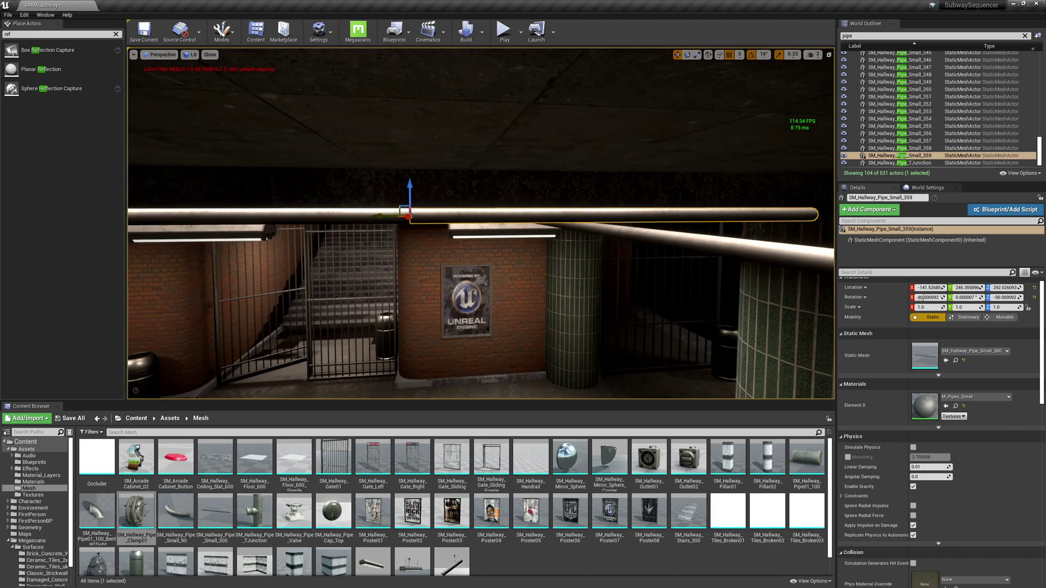
{"action": "key", "text": "d"}
{"action": "mouse_move", "coordinate": [530, 271]}
{"action": "right_mouse_down"}
{"action": "mouse_move", "coordinate": [562, 269]}
{"action": "mouse_move", "coordinate": [530, 271]}
{"action": "right_mouse_up"}
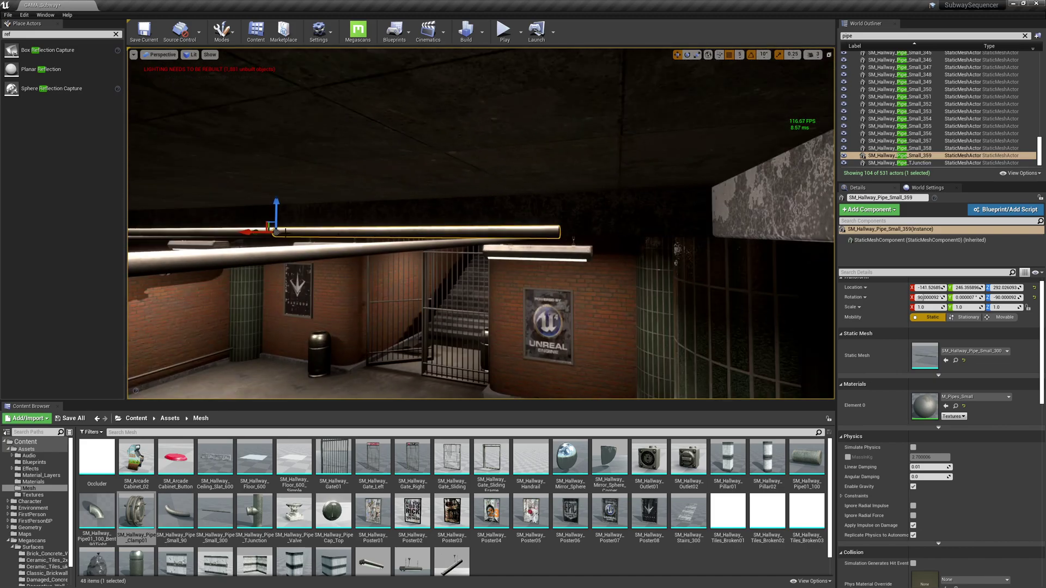
{"action": "right_click_drag", "start_coordinate": [282, 233], "coordinate": [289, 251]}
{"action": "key", "text": "e"}
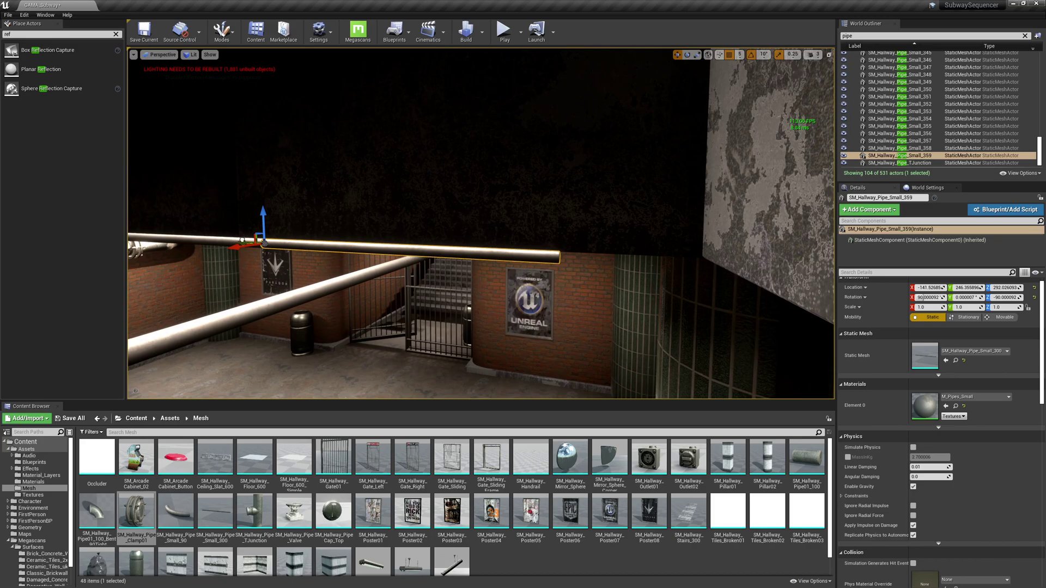
{"action": "left_click_drag", "start_coordinate": [242, 240], "coordinate": [395, 255], "text": "alt"}
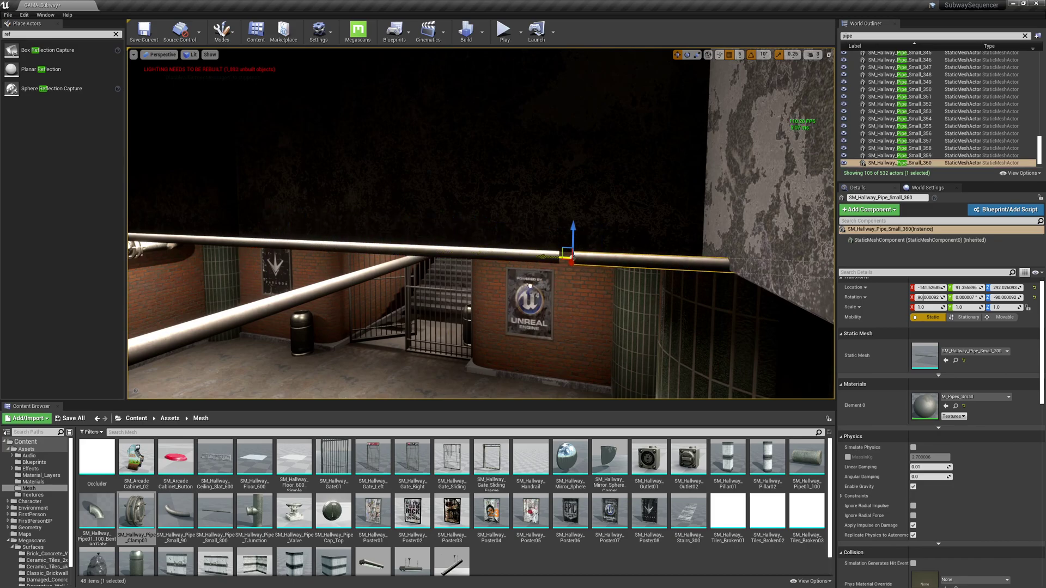
{"action": "right_click_drag", "start_coordinate": [516, 286], "coordinate": [516, 286]}
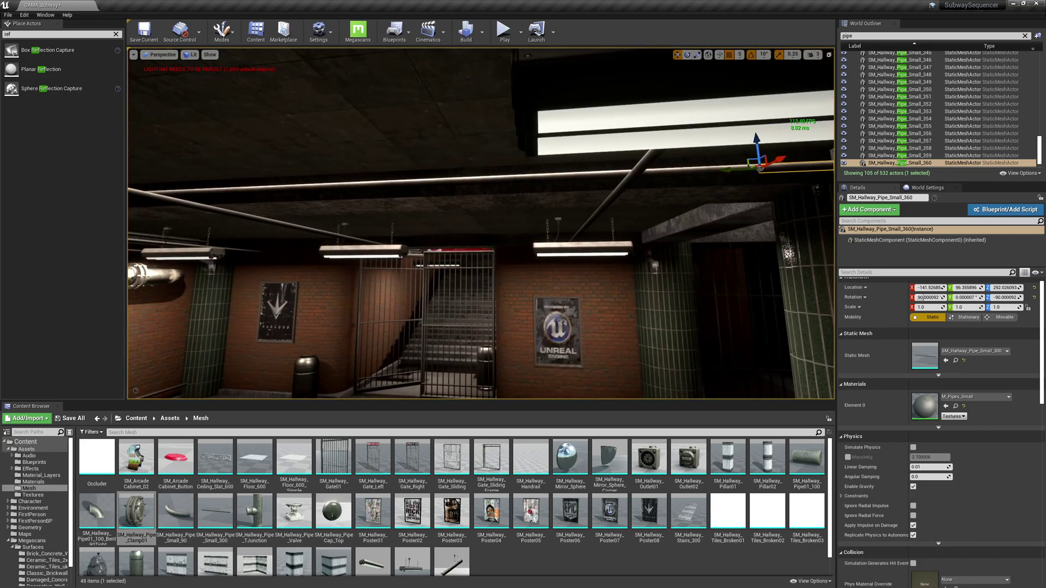
Select all four crossing pipes, undo a trial move, and slide the row toward the brick wall until its last pipe is at about Y 451.
{"action": "left_click", "coordinate": [675, 169], "text": "ctrl"}
{"action": "left_click", "coordinate": [423, 179], "text": "ctrl"}
{"action": "right_click_drag", "start_coordinate": [497, 225], "coordinate": [496, 225]}
{"action": "left_click", "coordinate": [482, 173], "text": "ctrl"}
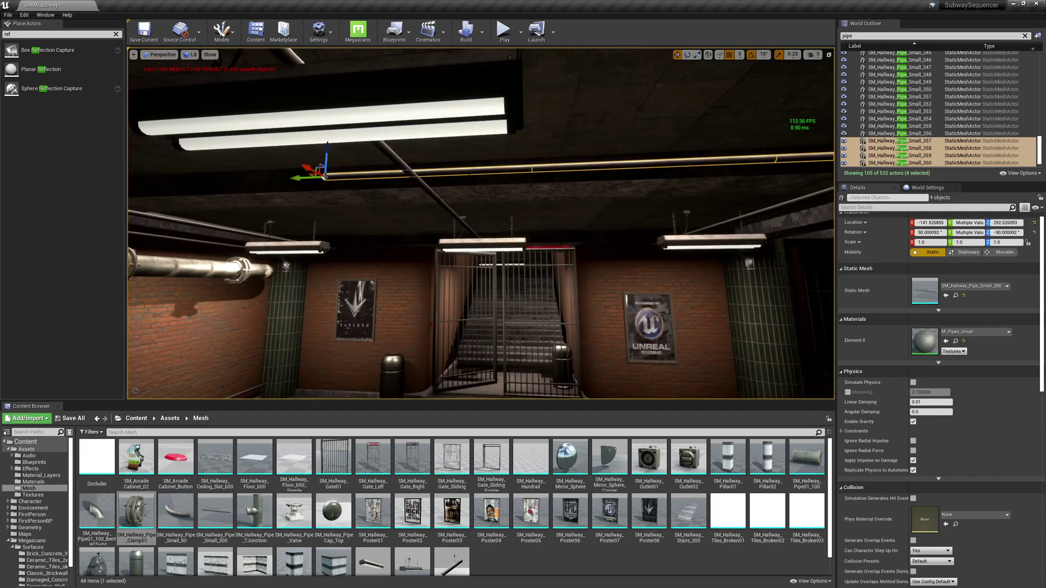
{"action": "left_click_drag", "start_coordinate": [297, 178], "coordinate": [185, 185], "text": "alt"}
{"action": "key", "text": "ctrl+z"}
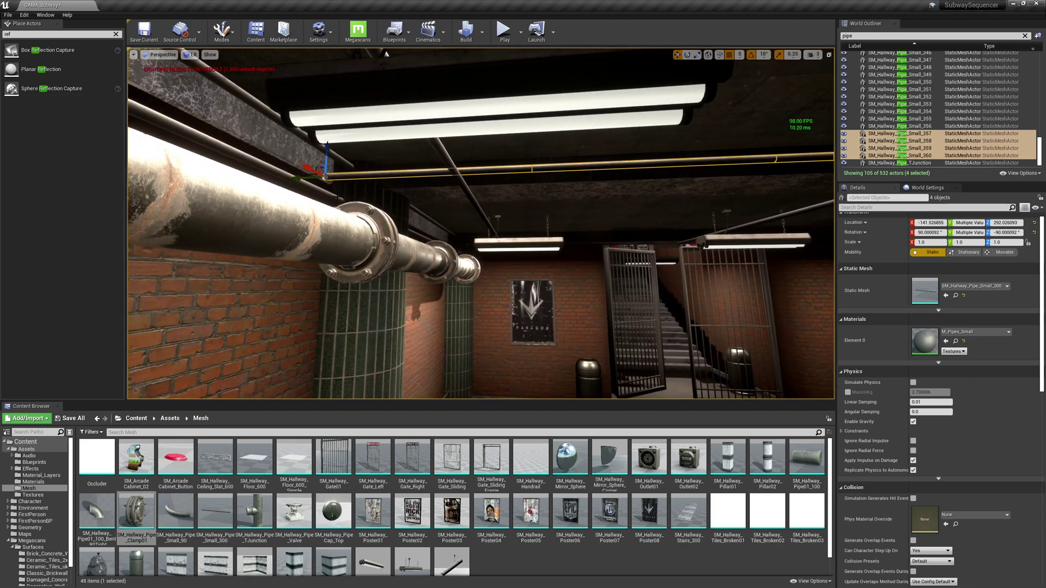
{"action": "key", "text": "w"}
{"action": "right_click_drag", "start_coordinate": [361, 207], "coordinate": [232, 193]}
{"action": "left_click_drag", "start_coordinate": [474, 175], "coordinate": [444, 174]}
{"action": "mouse_move", "coordinate": [444, 174]}
{"action": "right_mouse_down"}
{"action": "mouse_move", "coordinate": [387, 185]}
{"action": "mouse_move", "coordinate": [523, 191]}
{"action": "mouse_move", "coordinate": [456, 190]}
{"action": "right_mouse_up"}
{"action": "key", "text": "d"}
{"action": "key", "text": "s"}
{"action": "key", "text": "w"}
{"action": "key", "text": "d"}
Extend the crossing run toward the opposite gates with two end-to-end copies of its last pipe, the second at about Y 151.
{"action": "left_click", "coordinate": [352, 143]}
{"action": "right_click_drag", "start_coordinate": [353, 143], "coordinate": [301, 145]}
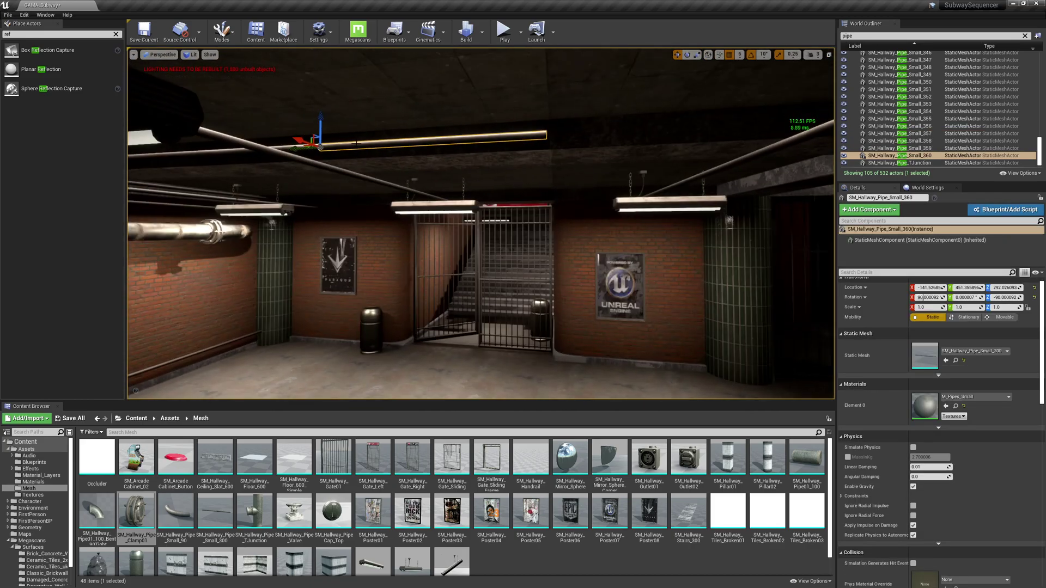
{"action": "left_click_drag", "start_coordinate": [293, 149], "coordinate": [738, 133], "text": "alt"}
{"action": "key", "text": "d"}
{"action": "right_click_drag", "start_coordinate": [523, 218], "coordinate": [572, 180]}
{"action": "right_click_drag", "start_coordinate": [610, 95], "coordinate": [553, 240]}
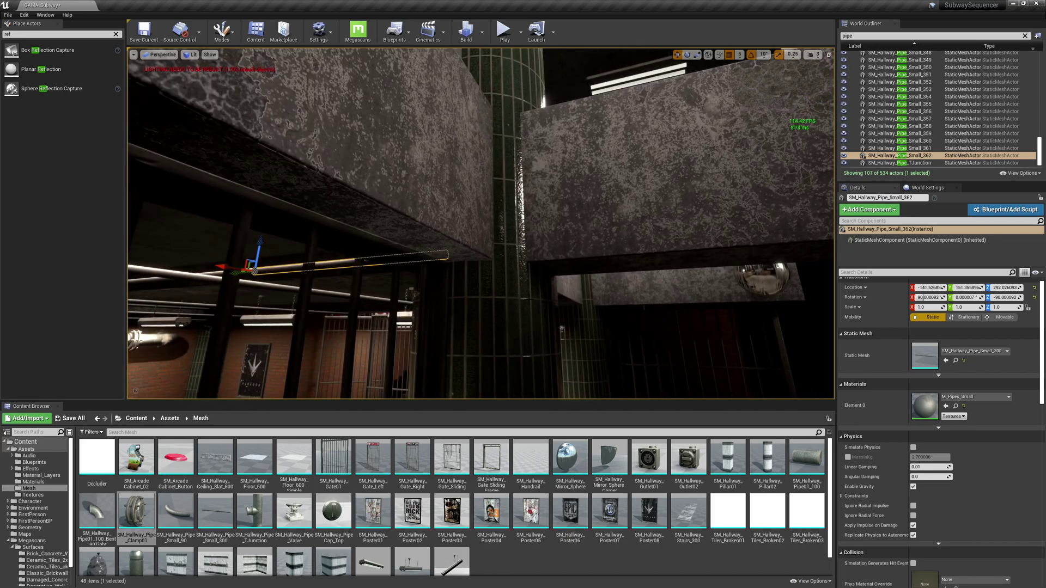
{"action": "key", "text": "w"}
{"action": "right_click_drag", "start_coordinate": [523, 223], "coordinate": [371, 225]}
{"action": "right_click_drag", "start_coordinate": [536, 256], "coordinate": [569, 248]}
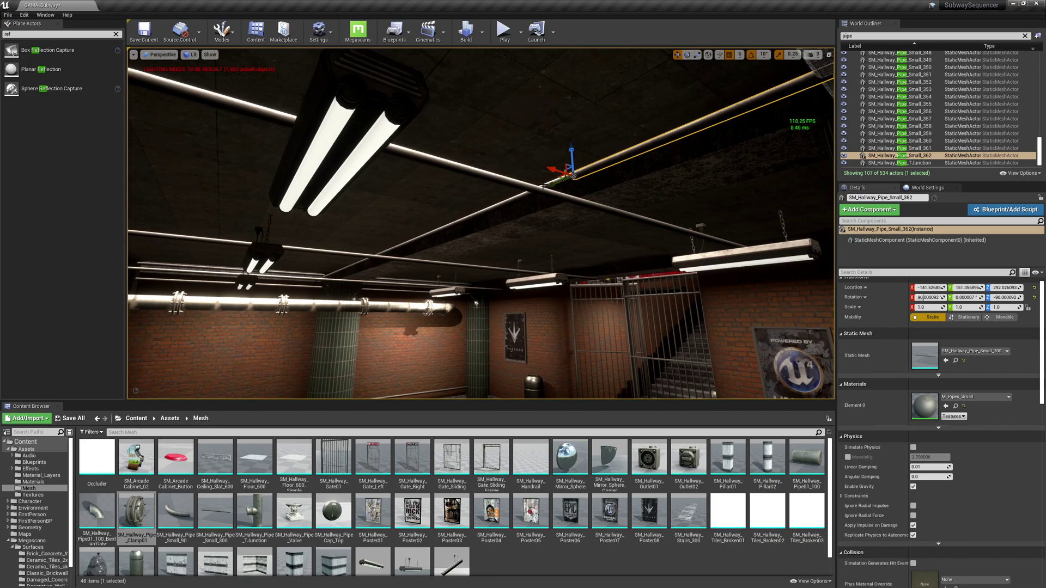
Select all six pipes of the crossing run, duplicate the run twice along the hall's ceiling, deselect, and check the result.
{"action": "left_click", "coordinate": [436, 252], "text": "ctrl"}
{"action": "left_click", "coordinate": [417, 242], "text": "ctrl"}
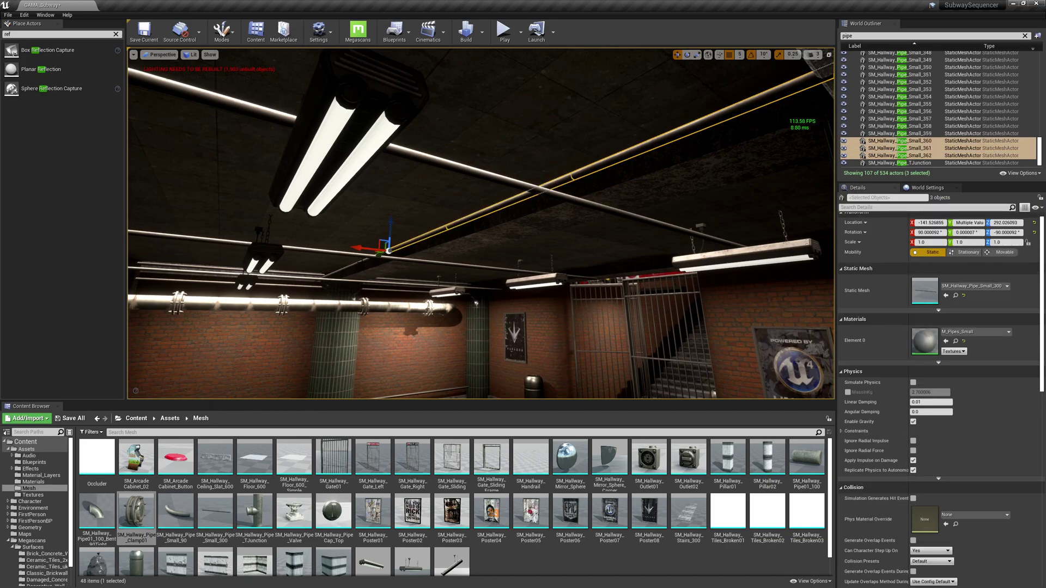
{"action": "left_click", "coordinate": [374, 257], "text": "ctrl"}
{"action": "left_click", "coordinate": [343, 270], "text": "ctrl"}
{"action": "key", "text": "f"}
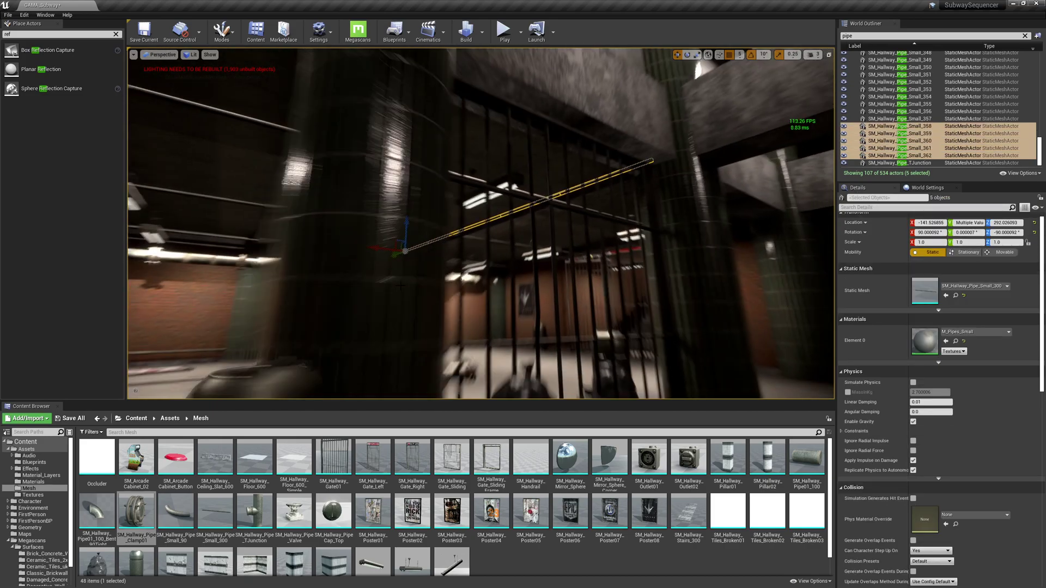
{"action": "left_click_drag", "start_coordinate": [343, 269], "coordinate": [507, 270], "text": "alt"}
{"action": "left_click_drag", "start_coordinate": [169, 168], "coordinate": [203, 164], "text": "alt"}
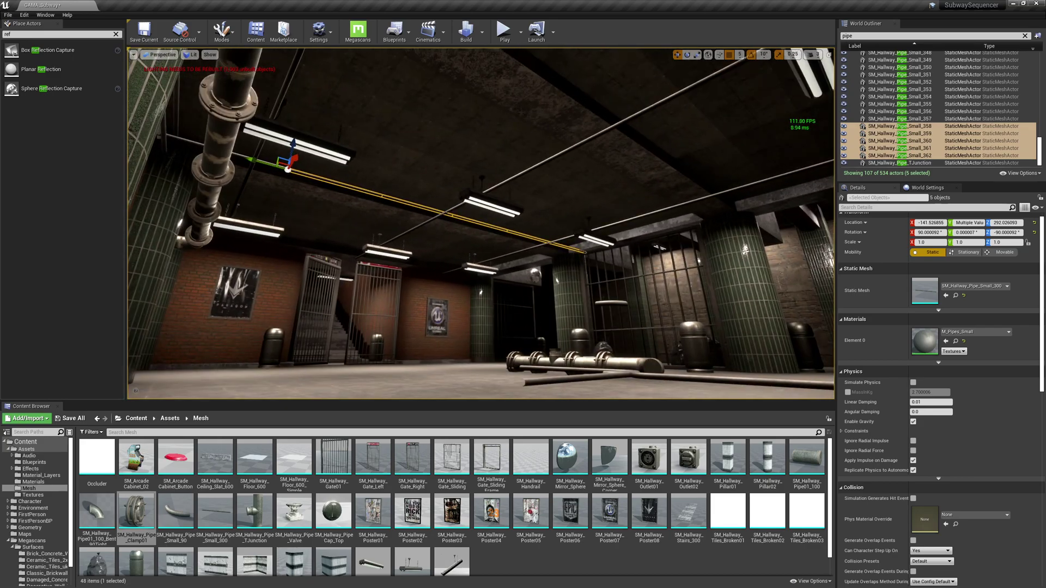
{"action": "left_click", "coordinate": [193, 142], "text": "ctrl"}
{"action": "mouse_move", "coordinate": [435, 221]}
{"action": "right_mouse_down"}
{"action": "mouse_move", "coordinate": [566, 217]}
{"action": "mouse_move", "coordinate": [430, 202]}
{"action": "mouse_move", "coordinate": [427, 211]}
{"action": "right_mouse_up"}
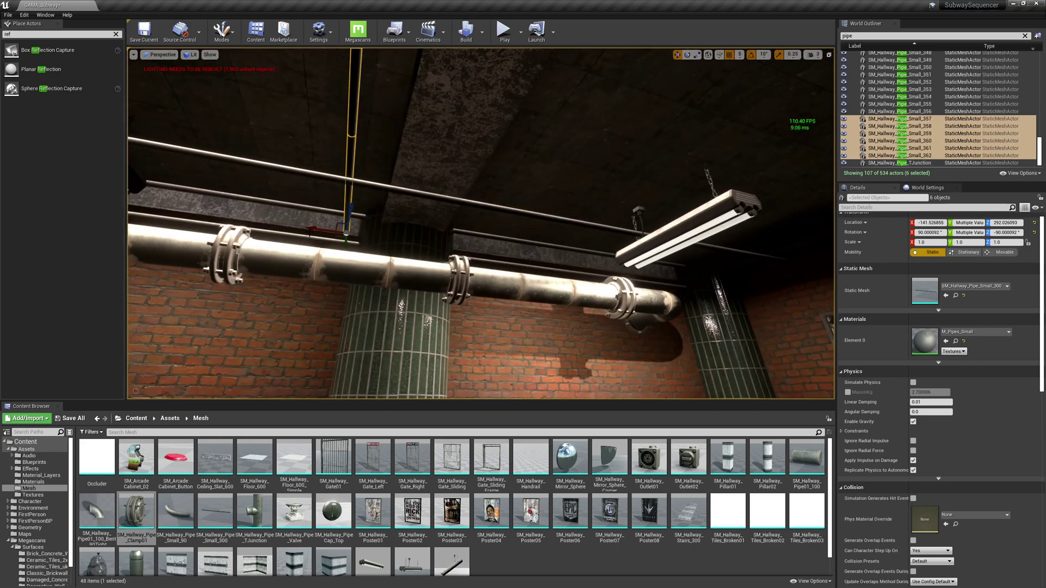
{"action": "left_click_drag", "start_coordinate": [310, 231], "coordinate": [150, 218], "text": "alt+shift"}
{"action": "right_click_drag", "start_coordinate": [429, 264], "coordinate": [430, 264]}
{"action": "left_click_drag", "start_coordinate": [504, 205], "coordinate": [504, 202], "text": "alt+shift"}
{"action": "mouse_move", "coordinate": [504, 203]}
{"action": "right_mouse_down"}
{"action": "mouse_move", "coordinate": [450, 229]}
{"action": "mouse_move", "coordinate": [490, 218]}
{"action": "mouse_move", "coordinate": [430, 210]}
{"action": "mouse_move", "coordinate": [504, 203]}
{"action": "right_mouse_up"}
{"action": "key", "text": "Escape"}
{"action": "right_click_drag", "start_coordinate": [605, 271], "coordinate": [604, 271]}
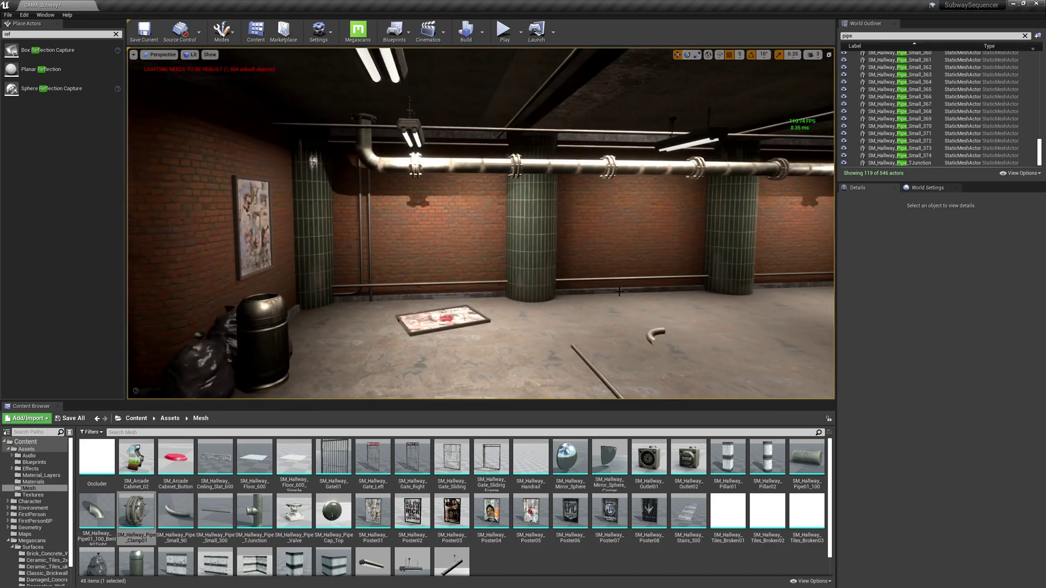
{"action": "right_click_drag", "start_coordinate": [415, 280], "coordinate": [377, 291]}
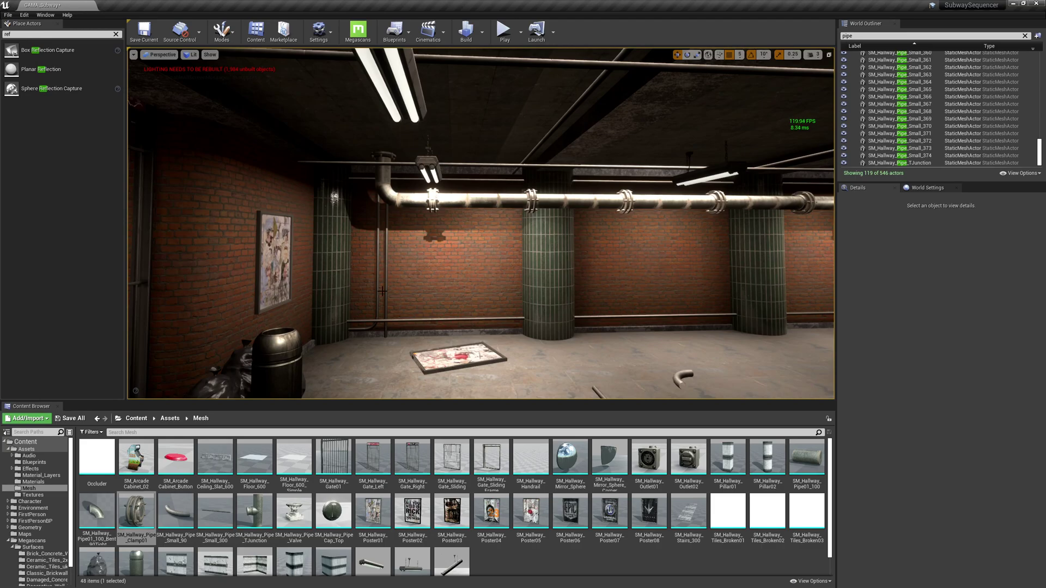
Select the three vertical small pipes beneath the large pipe's bend and duplicate them along the brick wall to beside a farther column.
{"action": "left_click", "coordinate": [386, 293]}
{"action": "left_click", "coordinate": [386, 253], "text": "ctrl"}
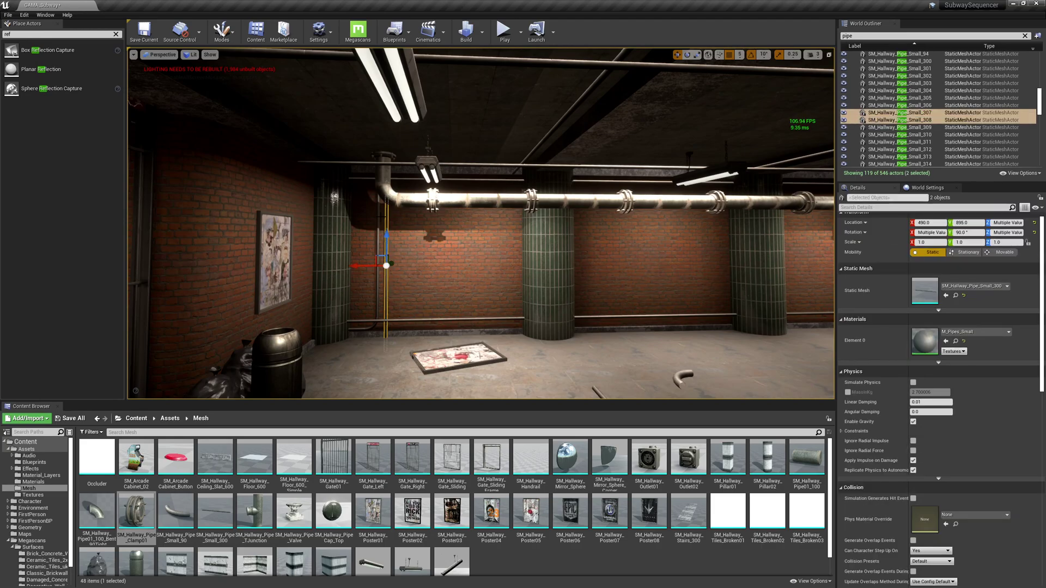
{"action": "mouse_move", "coordinate": [412, 228]}
{"action": "right_mouse_down"}
{"action": "mouse_move", "coordinate": [383, 225]}
{"action": "mouse_move", "coordinate": [402, 216]}
{"action": "right_mouse_up"}
{"action": "right_click_drag", "start_coordinate": [382, 175], "coordinate": [369, 167]}
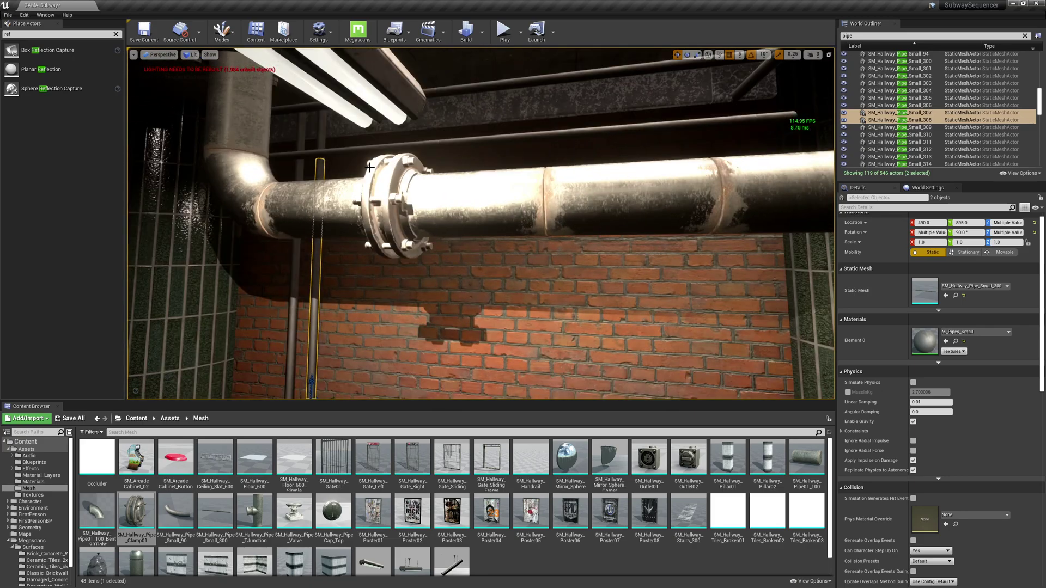
{"action": "left_click", "coordinate": [322, 130], "text": "ctrl"}
{"action": "right_click_drag", "start_coordinate": [322, 131], "coordinate": [358, 140]}
{"action": "mouse_move", "coordinate": [407, 140]}
{"action": "left_mouse_down", "text": "alt+shift"}
{"action": "mouse_move", "coordinate": [676, 140]}
{"action": "mouse_move", "coordinate": [414, 140]}
{"action": "left_mouse_up", "text": "alt+shift"}
{"action": "right_click_drag", "start_coordinate": [441, 234], "coordinate": [465, 268]}
{"action": "key", "text": "Escape"}
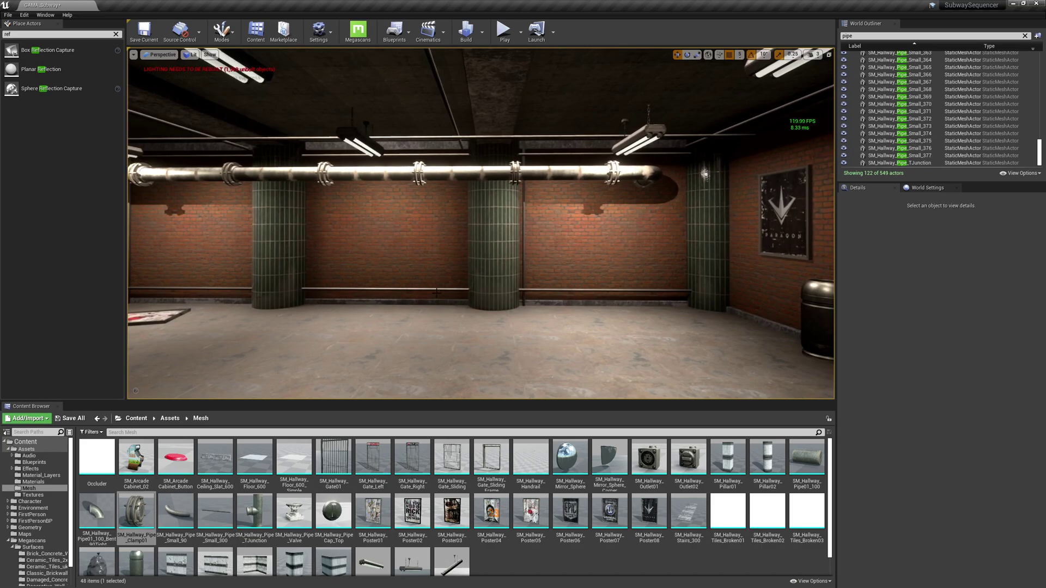
Place an SM_Hallway_Pipe_Valve on the brick wall and rotate it -90° about X so its wheel faces the hall.
{"action": "right_click_drag", "start_coordinate": [436, 292], "coordinate": [436, 293]}
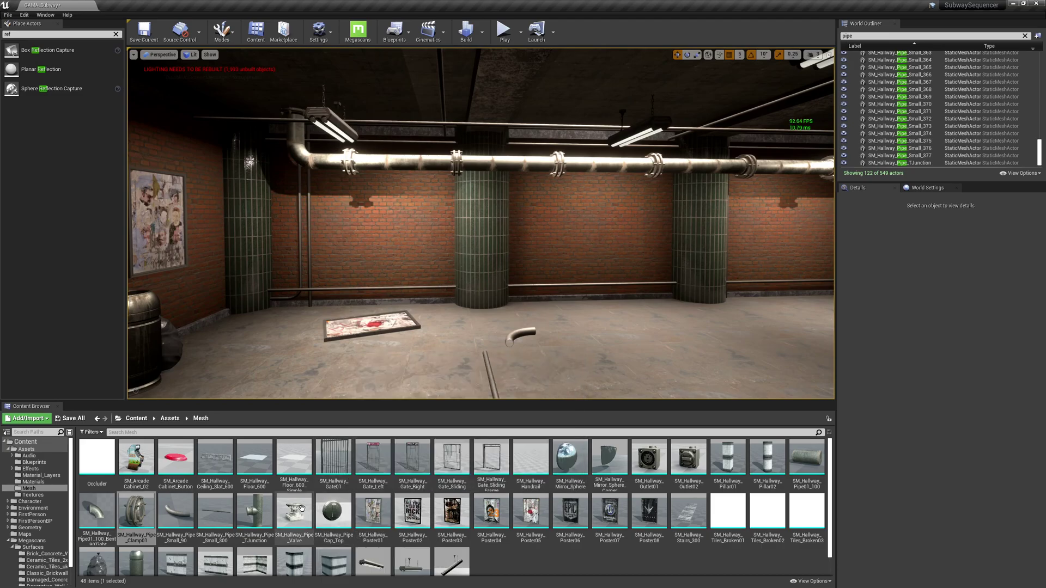
{"action": "left_click_drag", "start_coordinate": [299, 509], "coordinate": [392, 252]}
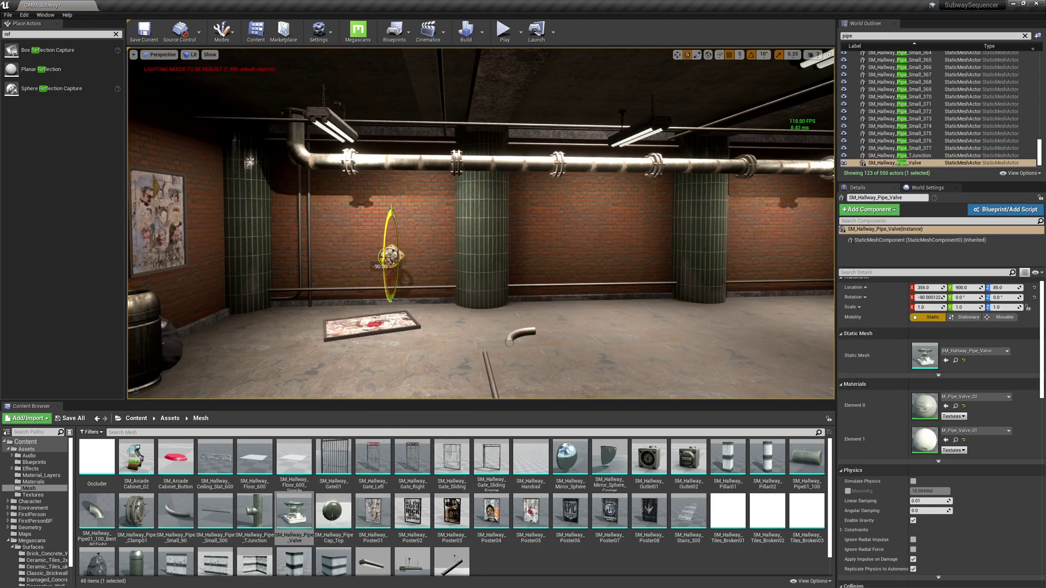
{"action": "key", "text": "f"}
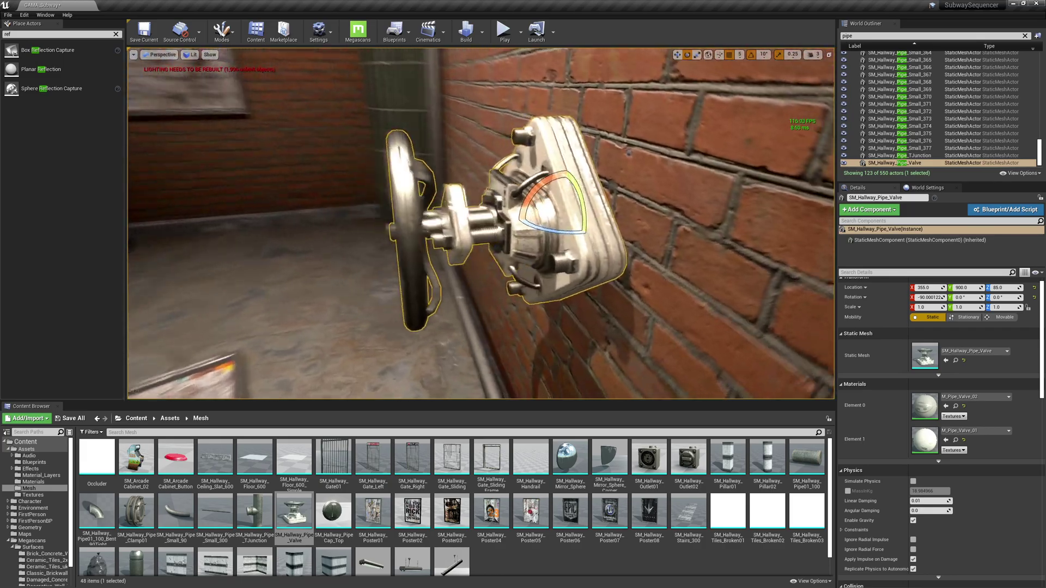
{"action": "left_click_drag", "start_coordinate": [616, 99], "coordinate": [616, 99], "text": "alt"}
{"action": "right_click_drag", "start_coordinate": [616, 100], "coordinate": [616, 100]}
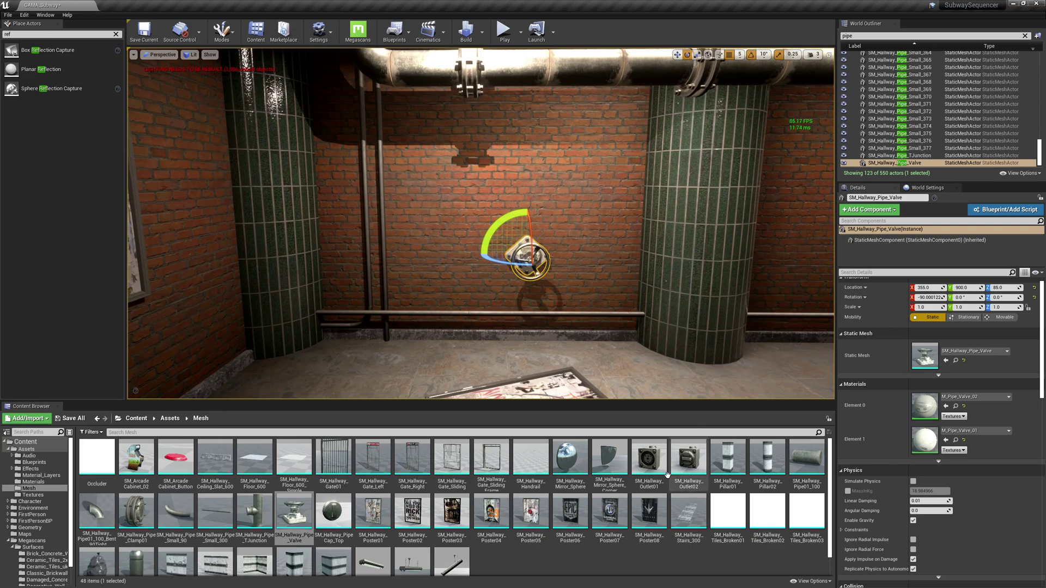
Place an SM_Hallway_Outlet01 on the brick wall beside the valve and rotate it 180° about Z to face the hall.
{"action": "left_click_drag", "start_coordinate": [666, 478], "coordinate": [569, 232]}
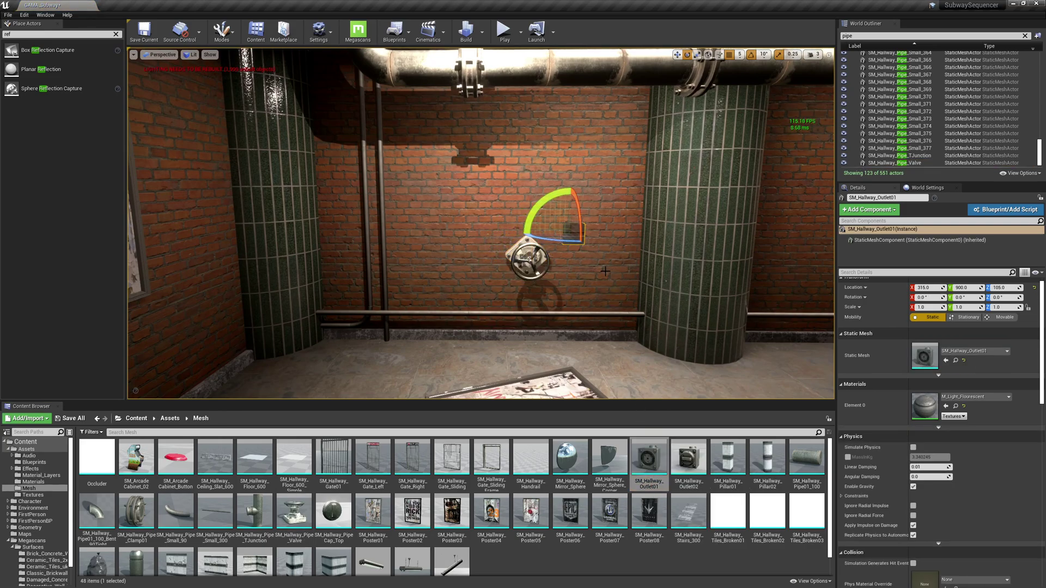
{"action": "key", "text": "f"}
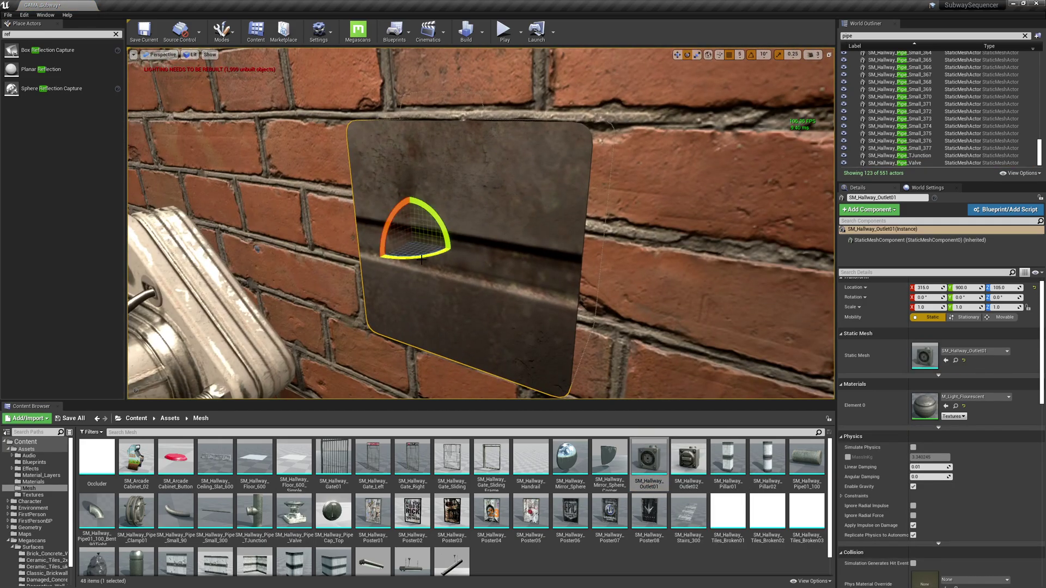
{"action": "left_click_drag", "start_coordinate": [425, 255], "coordinate": [466, 250]}
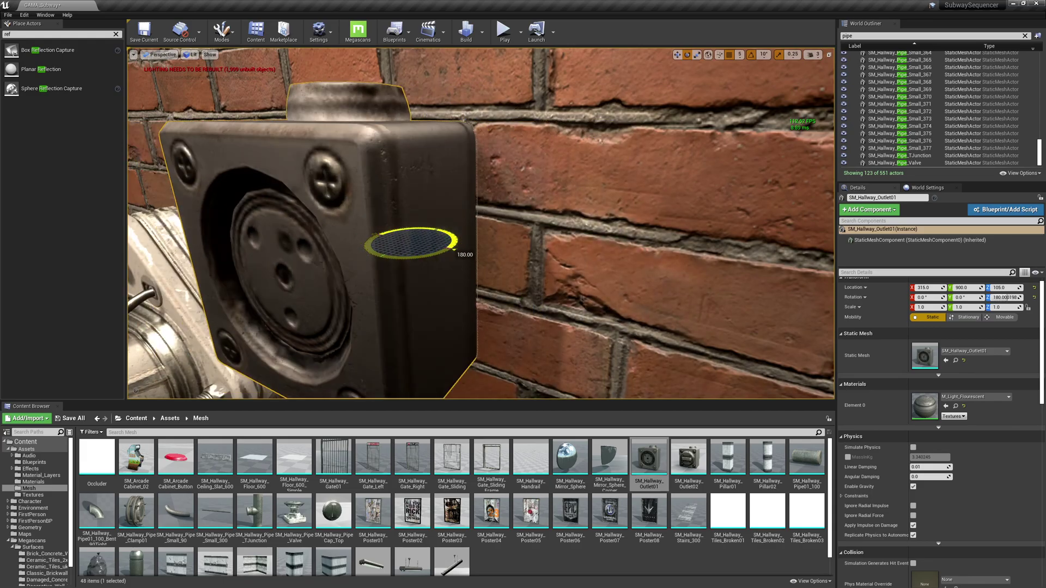
{"action": "key", "text": "s"}
{"action": "mouse_move", "coordinate": [456, 250]}
{"action": "right_mouse_down"}
{"action": "mouse_move", "coordinate": [436, 262]}
{"action": "mouse_move", "coordinate": [479, 251]}
{"action": "mouse_move", "coordinate": [468, 246]}
{"action": "right_mouse_up"}
{"action": "key", "text": "w"}
{"action": "right_click_drag", "start_coordinate": [546, 131], "coordinate": [581, 155]}
{"action": "key", "text": "s"}
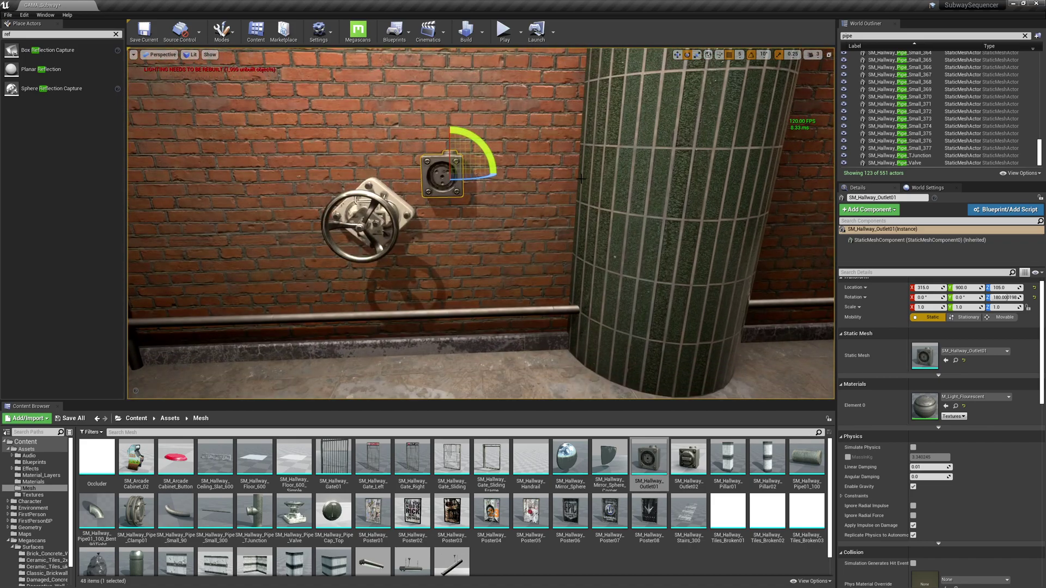
Add an SM_Hallway_Outlet02 to the brick wall near the valve and first outlet, facing the hall, and deselect it.
{"action": "left_click_drag", "start_coordinate": [688, 461], "coordinate": [361, 258]}
{"action": "key", "text": "Escape"}
{"action": "mouse_move", "coordinate": [528, 218]}
{"action": "right_mouse_down"}
{"action": "mouse_move", "coordinate": [527, 253]}
{"action": "mouse_move", "coordinate": [528, 219]}
{"action": "right_mouse_up"}
{"action": "key", "text": "w"}
{"action": "scroll", "coordinate": [499, 224], "scroll_direction": "down", "scroll_amount": 10}
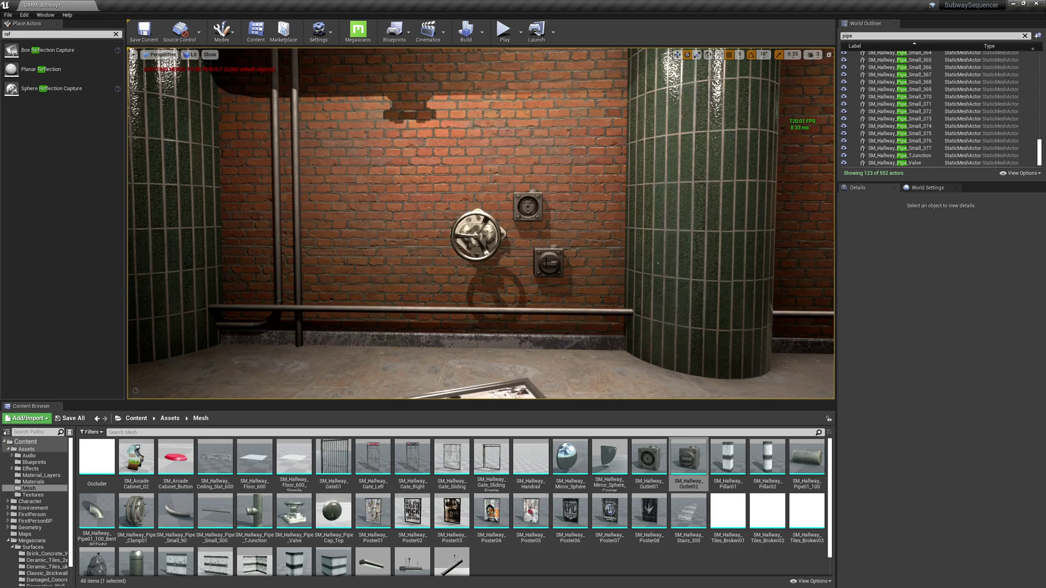
Turn the SM_Hallway_Outlet01 on its side and fit it onto the low horizontal wall pipe at about Y 895, Z 30.
{"action": "left_click", "coordinate": [527, 204]}
{"action": "key", "text": "e"}
{"action": "left_click_drag", "start_coordinate": [486, 209], "coordinate": [517, 243]}
{"action": "key", "text": "w"}
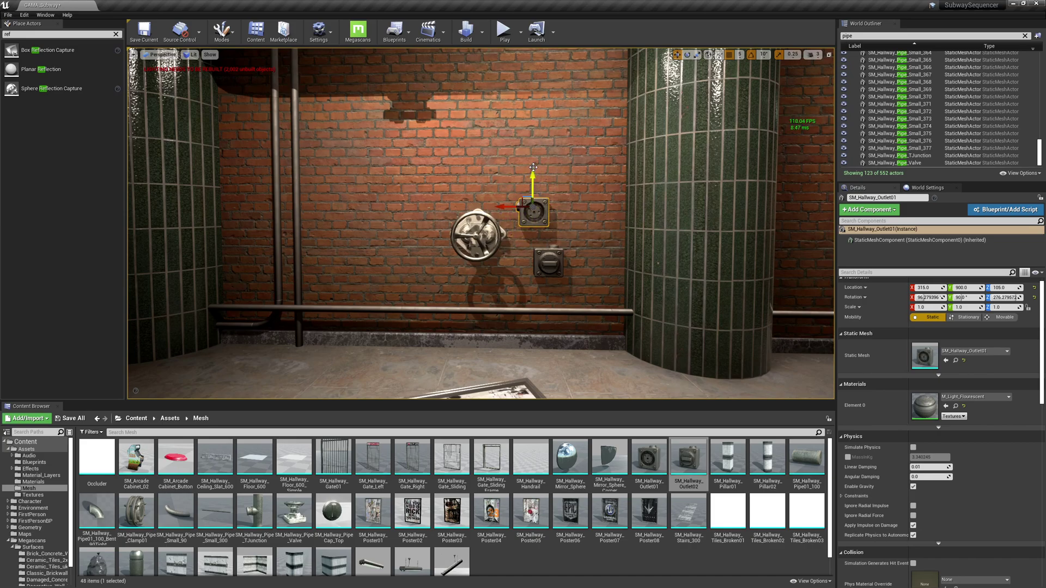
{"action": "left_click_drag", "start_coordinate": [533, 167], "coordinate": [534, 210]}
{"action": "key", "text": "f"}
{"action": "left_click_drag", "start_coordinate": [437, 188], "coordinate": [553, 227], "text": "alt"}
{"action": "left_click_drag", "start_coordinate": [440, 174], "coordinate": [481, 113]}
{"action": "right_click_drag", "start_coordinate": [625, 205], "coordinate": [566, 221]}
{"action": "key", "text": "Escape"}
{"action": "left_click", "coordinate": [521, 304]}
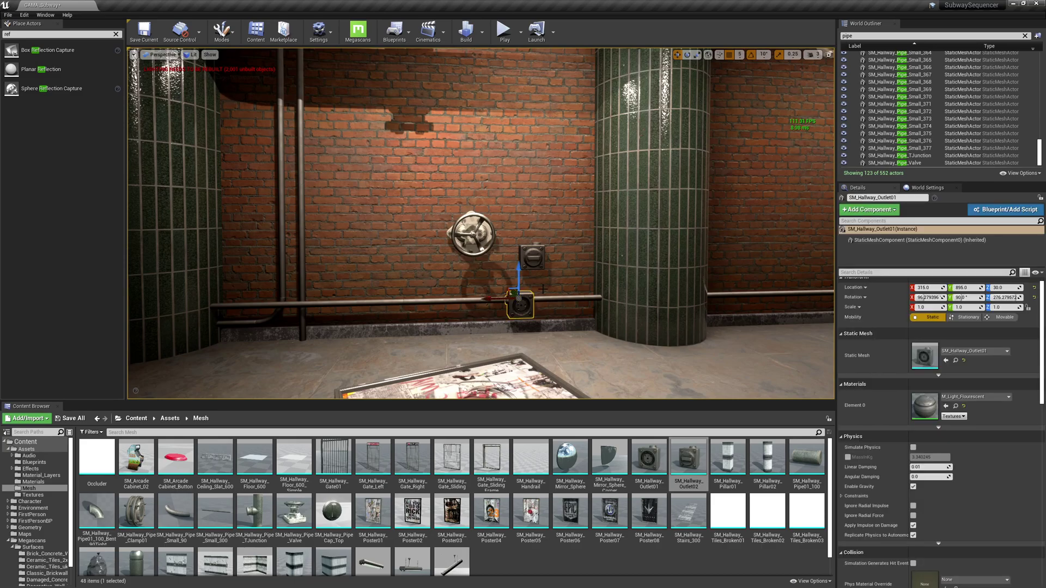
Duplicate the SM_Hallway_Outlet02 onto the vertical pipes near the corner, at about X 505, Z 65.
{"action": "left_click_drag", "start_coordinate": [517, 257], "coordinate": [277, 258], "text": "alt"}
{"action": "key", "text": "f"}
{"action": "mouse_move", "coordinate": [470, 160]}
{"action": "left_mouse_down", "text": "alt"}
{"action": "mouse_move", "coordinate": [406, 210]}
{"action": "mouse_move", "coordinate": [470, 160]}
{"action": "left_mouse_up", "text": "alt"}
{"action": "left_click_drag", "start_coordinate": [483, 207], "coordinate": [378, 194]}
{"action": "key", "text": "s"}
{"action": "right_click_drag", "start_coordinate": [378, 194], "coordinate": [349, 185]}
{"action": "right_click_drag", "start_coordinate": [466, 96], "coordinate": [472, 98]}
{"action": "right_click_drag", "start_coordinate": [486, 255], "coordinate": [539, 234]}
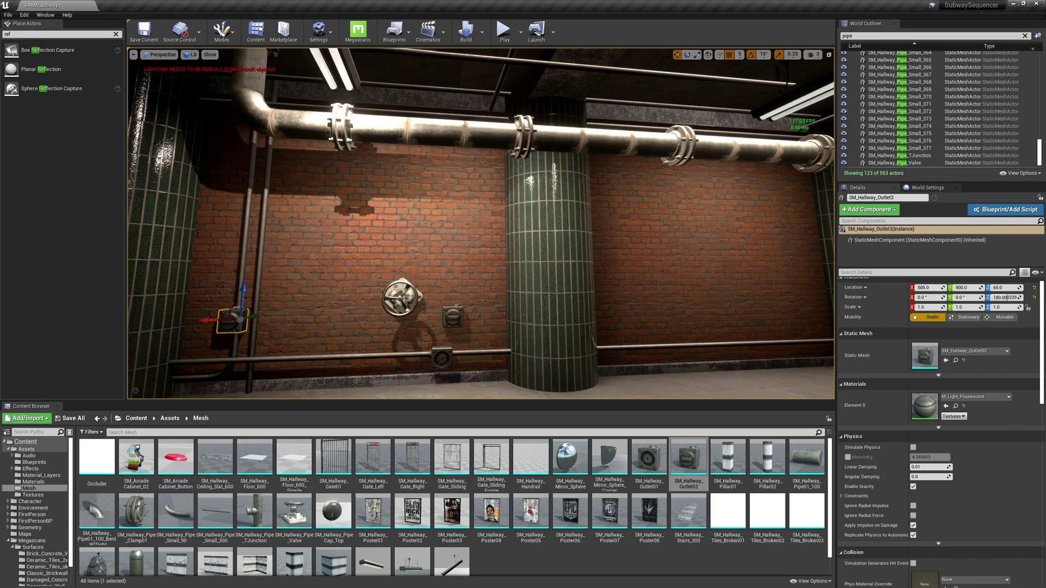
Move the original SM_Hallway_Outlet02 along the wall to the far vertical pipe, mirror it on X, and deselect it.
{"action": "left_click", "coordinate": [451, 317]}
{"action": "left_click_drag", "start_coordinate": [428, 317], "coordinate": [319, 317], "text": "shift"}
{"action": "right_click", "coordinate": [449, 321]}
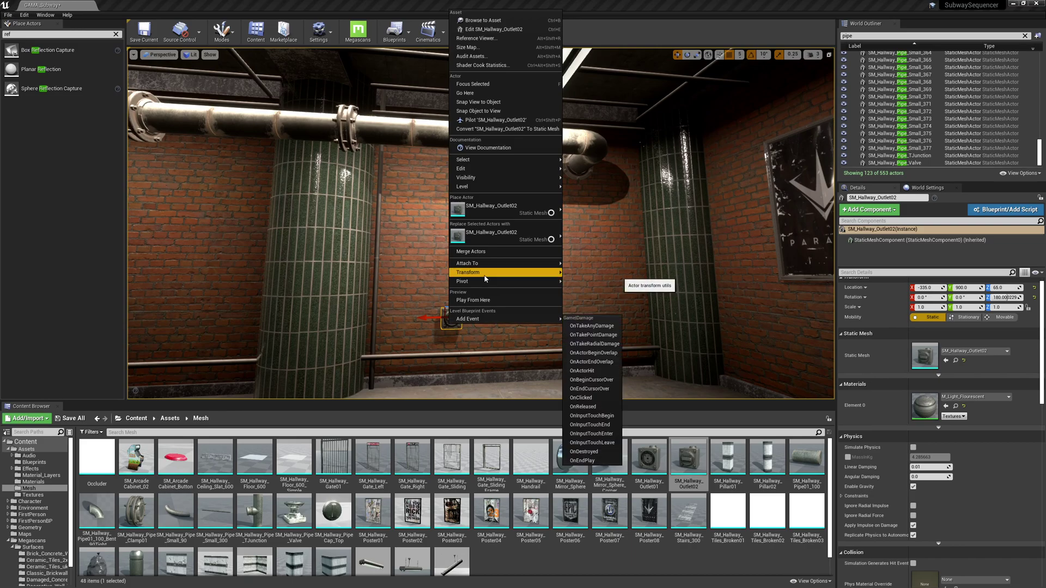
{"action": "mouse_move", "coordinate": [474, 272]}
{"action": "left_click", "coordinate": [598, 294]}
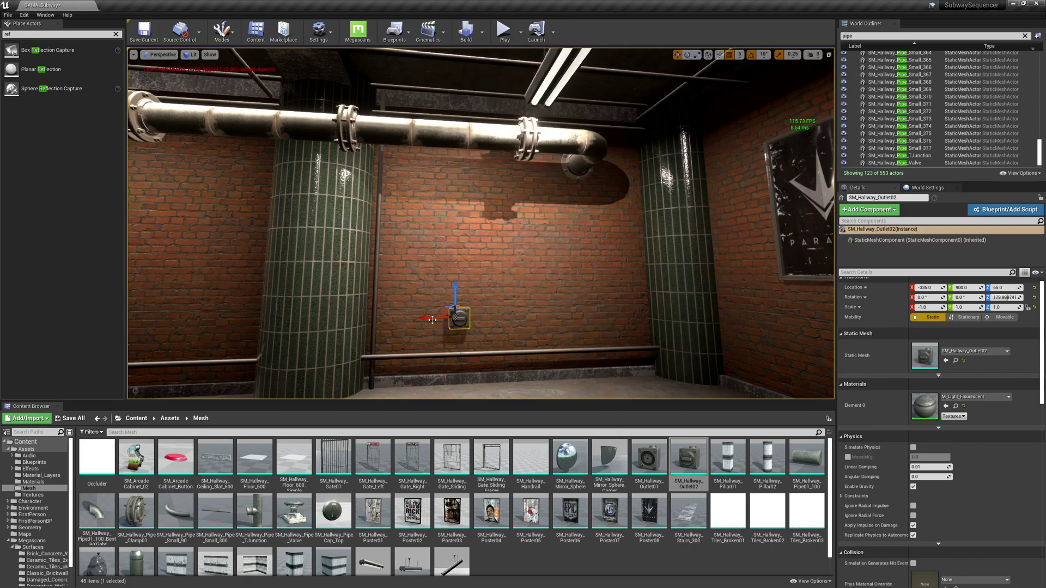
{"action": "right_click_drag", "start_coordinate": [453, 295], "coordinate": [422, 289]}
{"action": "key", "text": "w"}
{"action": "key", "text": "Escape"}
{"action": "key", "text": "s"}
{"action": "right_click_drag", "start_coordinate": [483, 155], "coordinate": [540, 179]}
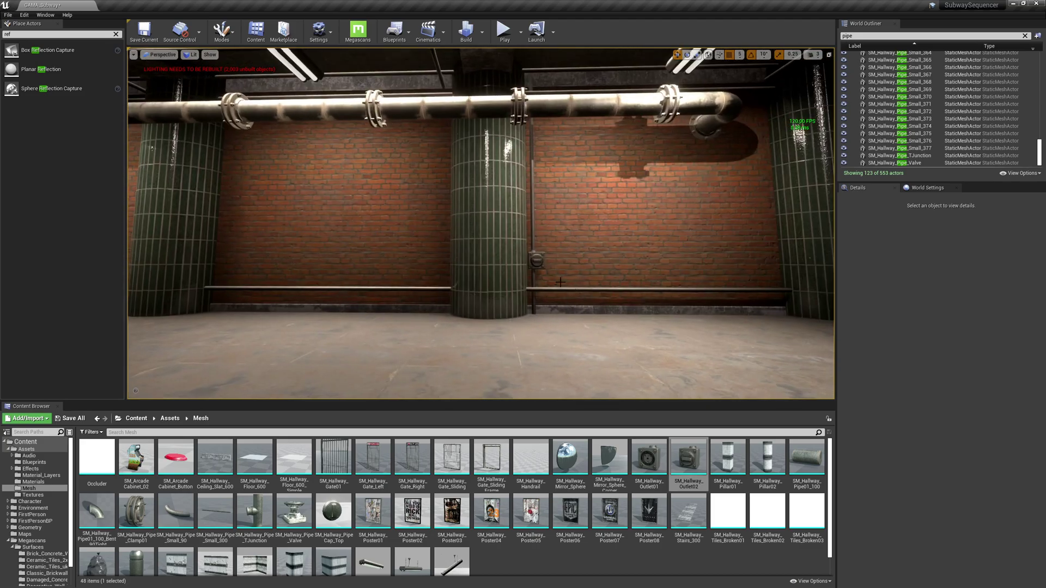
Duplicate the mirrored outlet to about X -110, turn it sideways, and fit it onto the low horizontal pipe at Y 895, Z 30.
{"action": "left_click", "coordinate": [536, 261]}
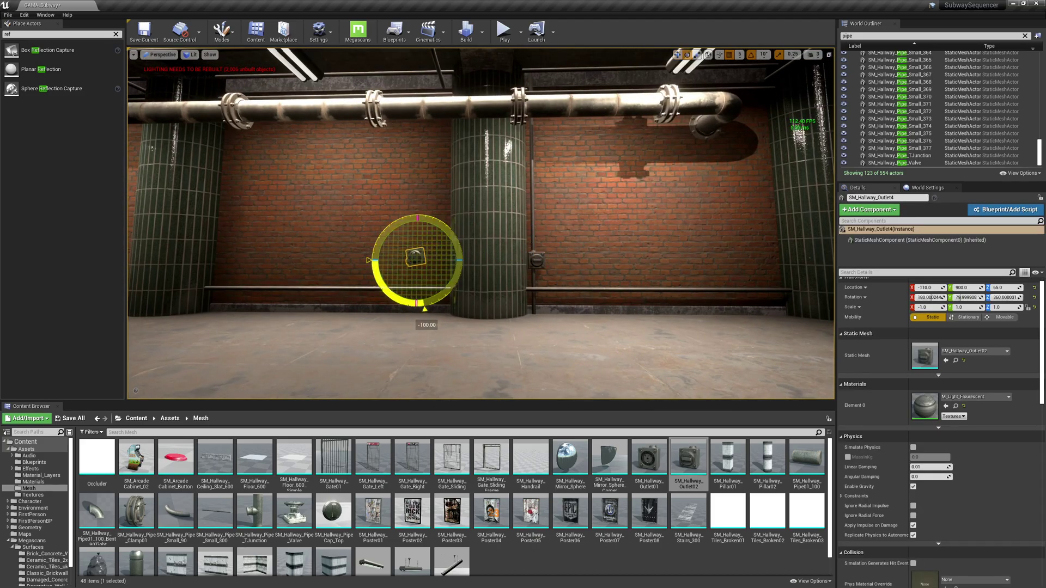
{"action": "key", "text": "f"}
{"action": "left_click_drag", "start_coordinate": [393, 254], "coordinate": [424, 260]}
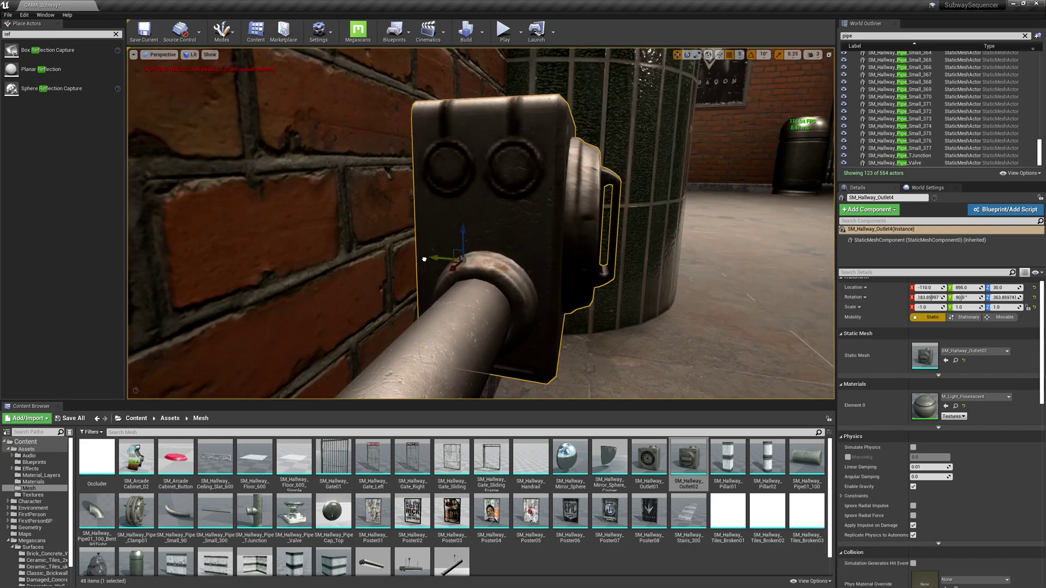
{"action": "left_click_drag", "start_coordinate": [626, 201], "coordinate": [520, 198], "text": "alt"}
{"action": "key", "text": "s"}
{"action": "right_click_drag", "start_coordinate": [626, 202], "coordinate": [545, 201]}
{"action": "right_click_drag", "start_coordinate": [661, 163], "coordinate": [659, 164]}
Duplicate the sideways outlet farther along the low pipe to about X -530 and deselect it.
{"action": "left_click_drag", "start_coordinate": [526, 232], "coordinate": [722, 236], "text": "alt"}
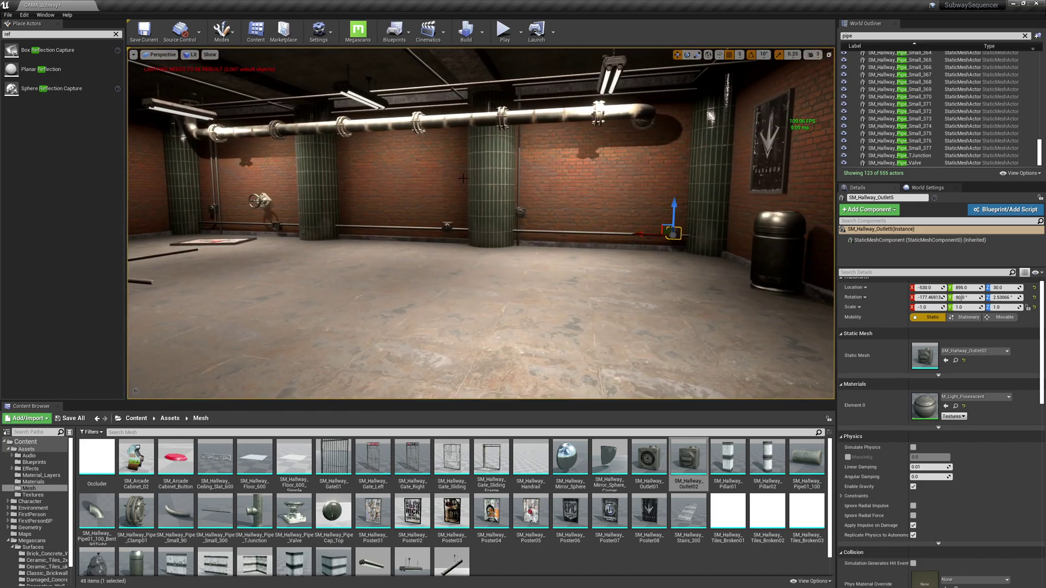
{"action": "right_click_drag", "start_coordinate": [458, 175], "coordinate": [463, 143]}
{"action": "key", "text": "Escape"}
Delete the pipe valve from the brick wall.
{"action": "key", "text": "a"}
{"action": "key", "text": "s"}
{"action": "key", "text": "w"}
{"action": "mouse_move", "coordinate": [462, 247]}
{"action": "right_mouse_down"}
{"action": "mouse_move", "coordinate": [436, 245]}
{"action": "mouse_move", "coordinate": [462, 247]}
{"action": "right_mouse_up"}
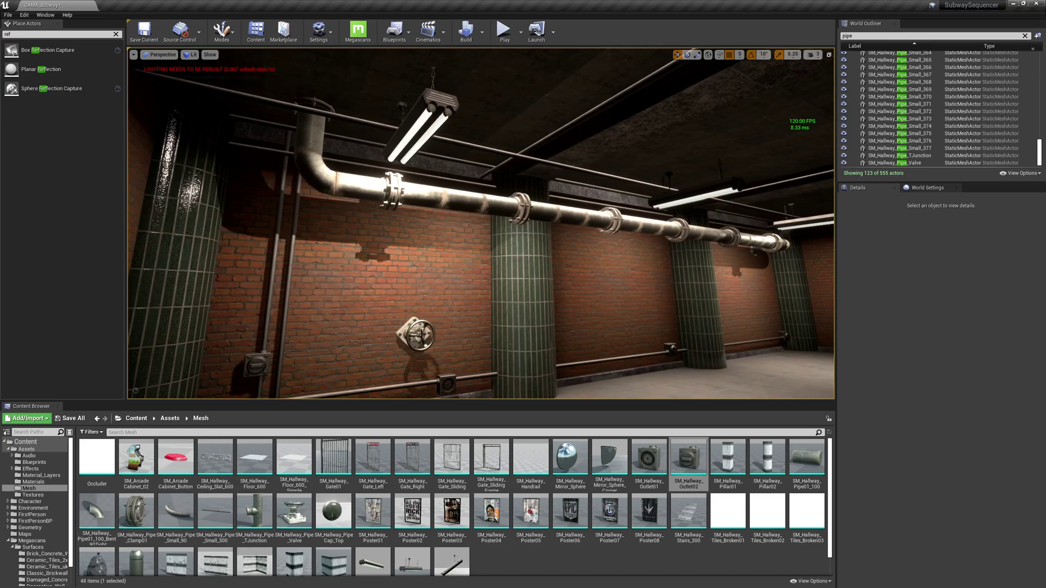
{"action": "left_click", "coordinate": [421, 334]}
{"action": "key", "text": "Delete"}
Place an SM_Hallway_Outlet01 on the ceiling and rotate it 90° about X so it faces down.
{"action": "left_click", "coordinate": [447, 383]}
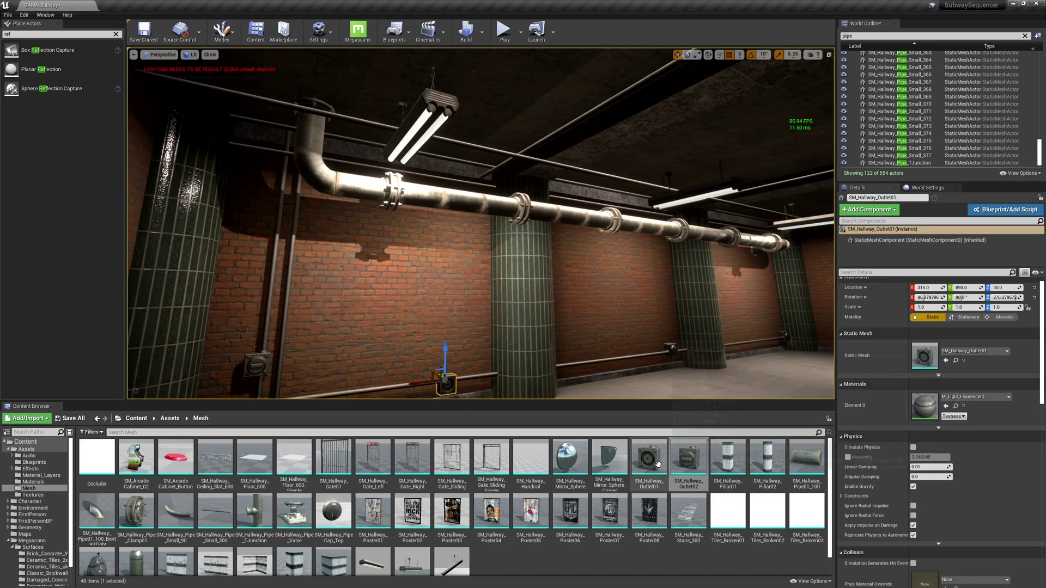
{"action": "left_click_drag", "start_coordinate": [649, 457], "coordinate": [561, 117]}
{"action": "key", "text": "e"}
{"action": "key", "text": "f"}
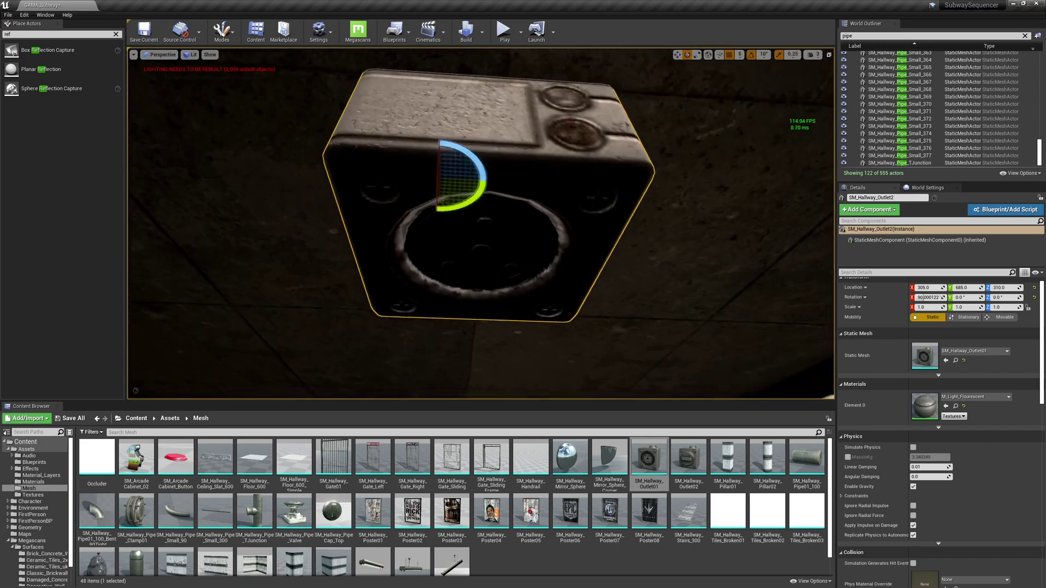
{"action": "mouse_move", "coordinate": [431, 142]}
{"action": "left_mouse_down"}
{"action": "mouse_move", "coordinate": [471, 141]}
{"action": "mouse_move", "coordinate": [431, 142]}
{"action": "left_mouse_up"}
{"action": "key", "text": "s"}
{"action": "right_click_drag", "start_coordinate": [677, 294], "coordinate": [520, 236]}
{"action": "key", "text": "w"}
Slide the ceiling outlet toward the hanging fluorescent light, to about X 405, Y 765.
{"action": "left_click_drag", "start_coordinate": [439, 210], "coordinate": [261, 206]}
{"action": "right_click_drag", "start_coordinate": [308, 266], "coordinate": [430, 264]}
{"action": "key", "text": "f"}
{"action": "right_click_drag", "start_coordinate": [308, 266], "coordinate": [210, 261]}
{"action": "key", "text": "s"}
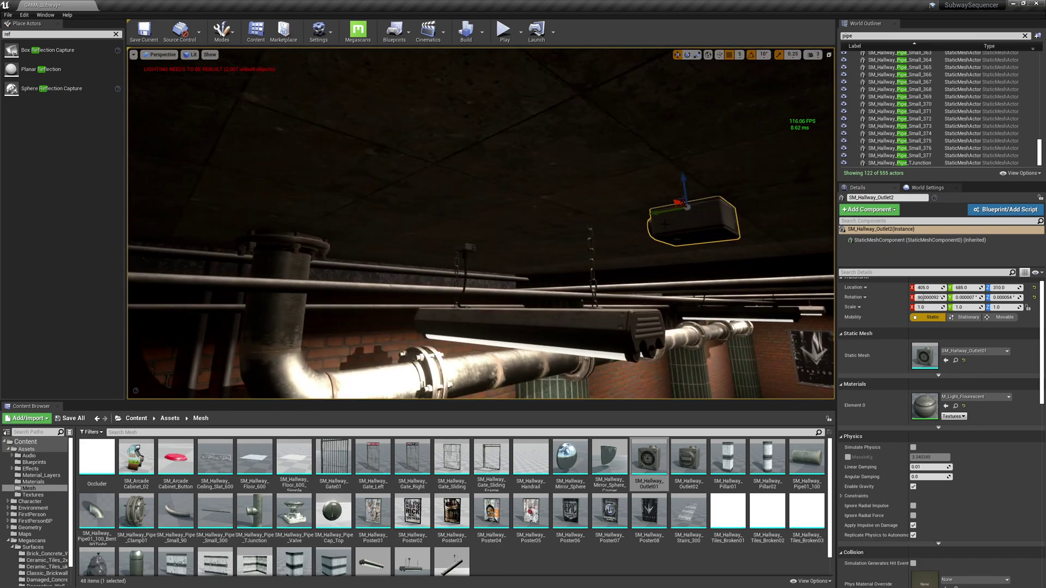
{"action": "key", "text": "s"}
{"action": "right_click_drag", "start_coordinate": [745, 266], "coordinate": [812, 248]}
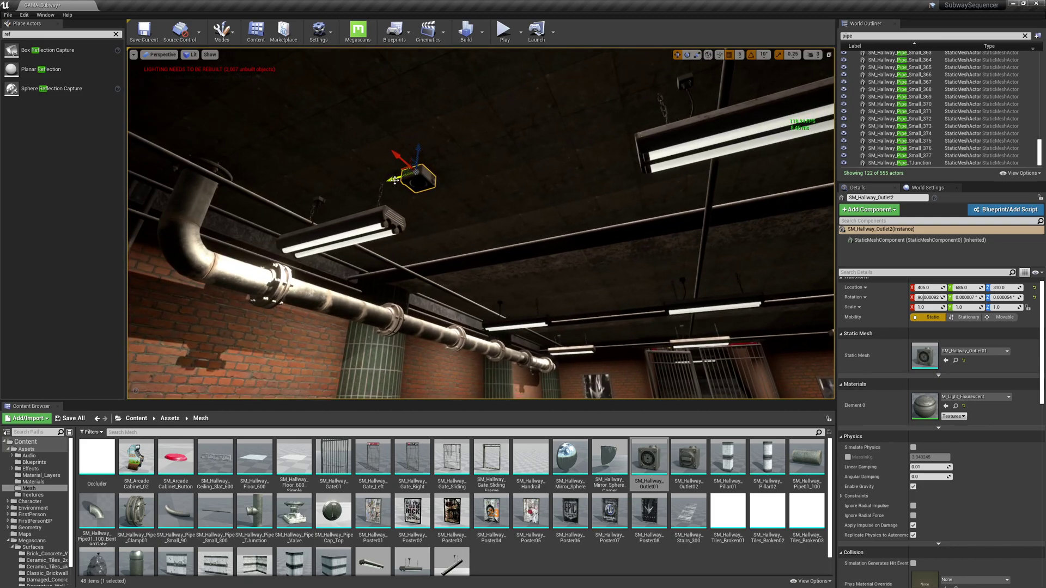
{"action": "left_click_drag", "start_coordinate": [393, 180], "coordinate": [260, 209]}
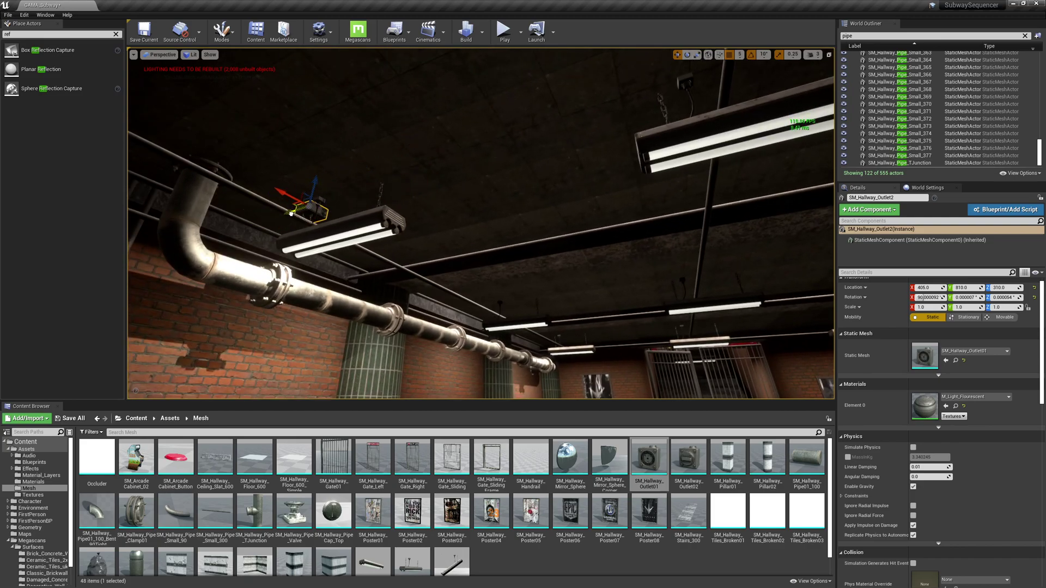
{"action": "left_click_drag", "start_coordinate": [291, 213], "coordinate": [322, 219]}
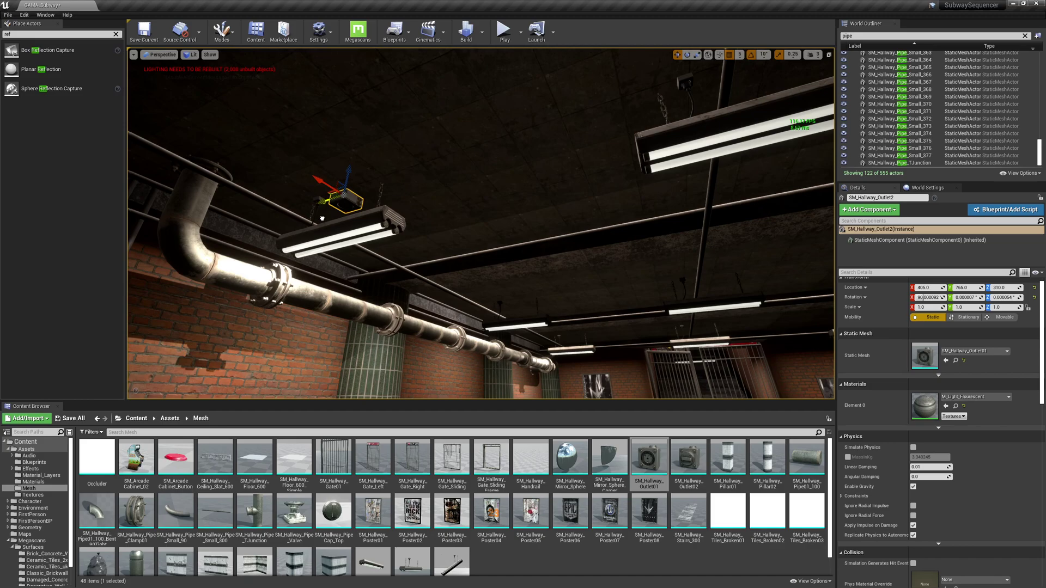
Compare the ceiling outlet with the hanging light's mount and delete the outlet.
{"action": "key", "text": "f"}
{"action": "left_click", "coordinate": [203, 175]}
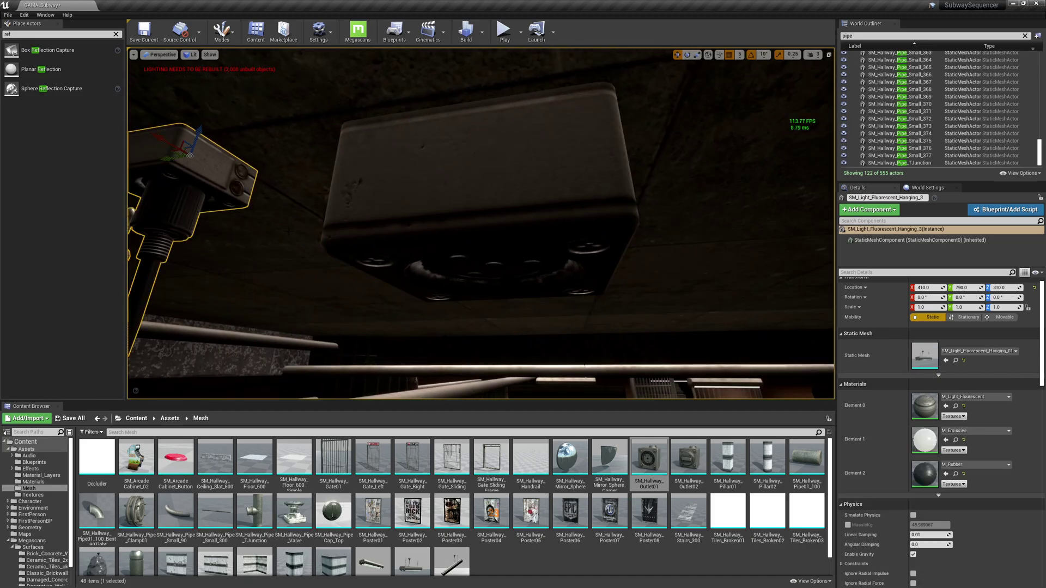
{"action": "right_click_drag", "start_coordinate": [203, 176], "coordinate": [174, 197]}
{"action": "left_click", "coordinate": [313, 119]}
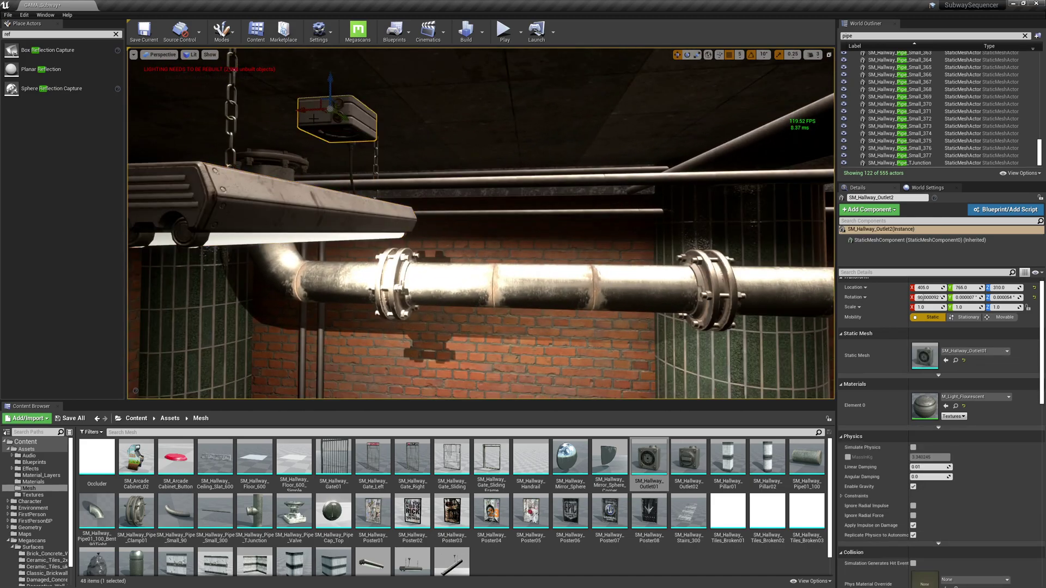
{"action": "key", "text": "Delete"}
Delete the sample run of small pipes lying on the hall floor, including its bends and the remaining straight pipe.
{"action": "right_click_drag", "start_coordinate": [314, 118], "coordinate": [428, 177]}
{"action": "right_click_drag", "start_coordinate": [507, 263], "coordinate": [505, 247]}
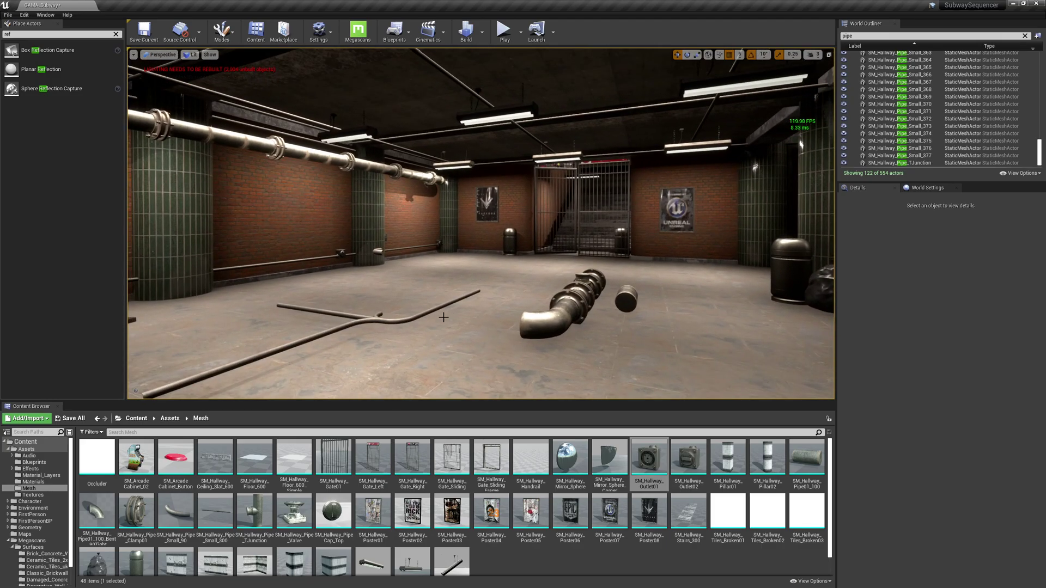
{"action": "left_click", "coordinate": [378, 321]}
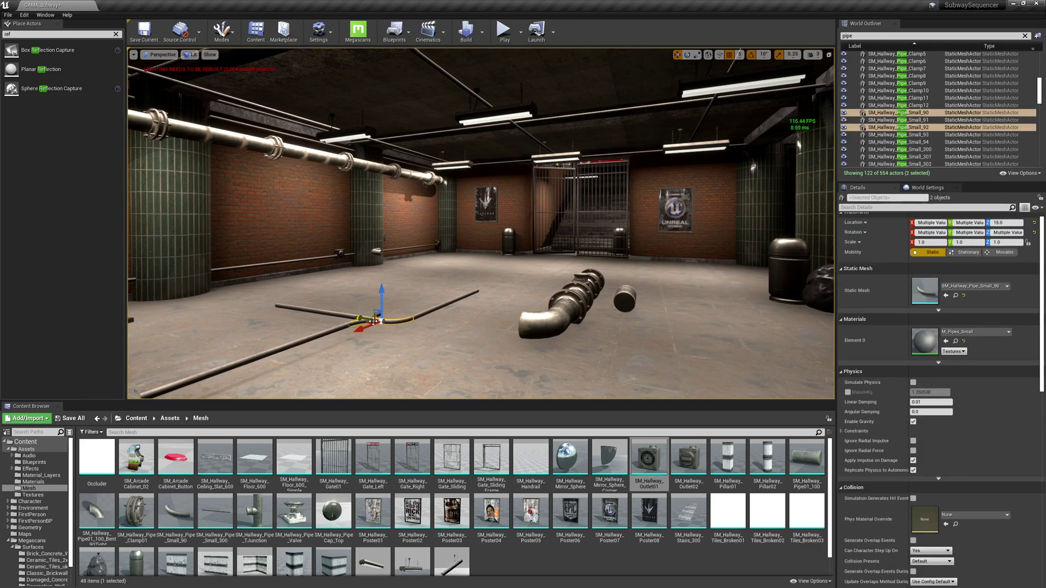
{"action": "left_click", "coordinate": [342, 313], "text": "ctrl"}
{"action": "left_click", "coordinate": [438, 311], "text": "ctrl"}
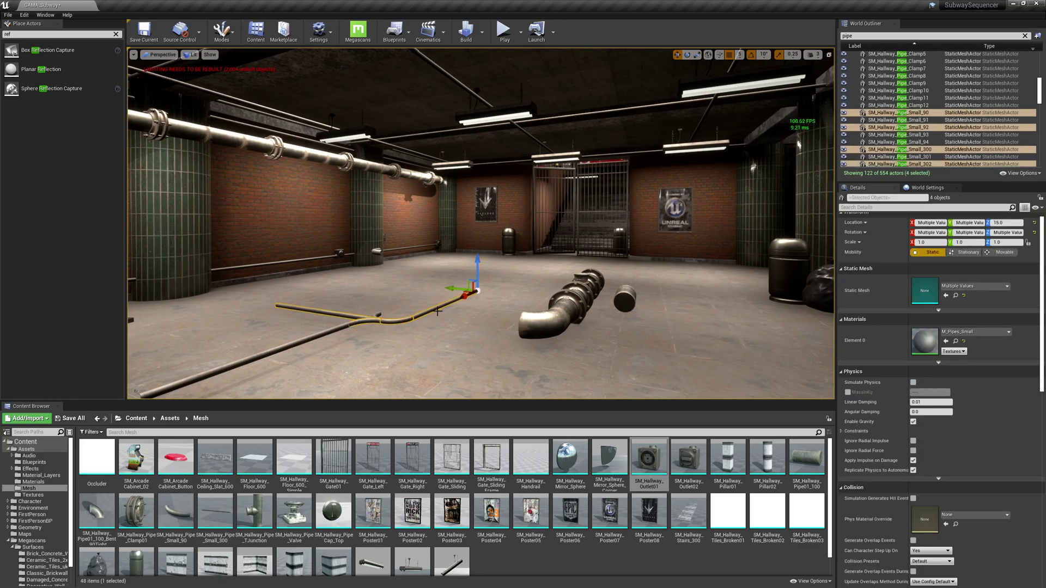
{"action": "key", "text": "Delete"}
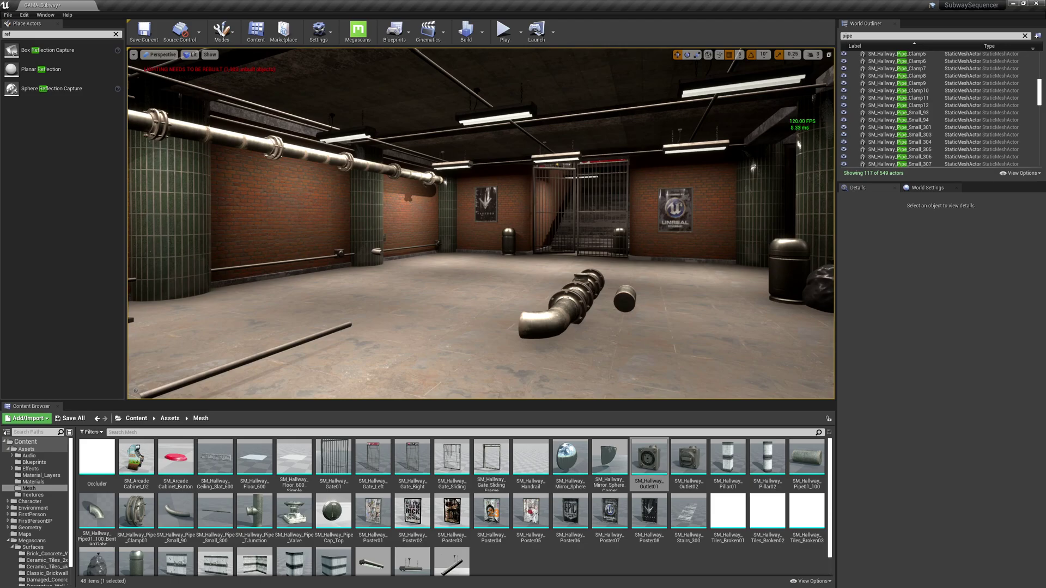
{"action": "left_click", "coordinate": [305, 341]}
{"action": "key", "text": "Delete"}
Delete every piece of the large sample pipe in the middle of the hall, including its bend, clamps and separate cap.
{"action": "right_click_drag", "start_coordinate": [416, 264], "coordinate": [643, 281]}
{"action": "right_click_drag", "start_coordinate": [406, 243], "coordinate": [183, 259]}
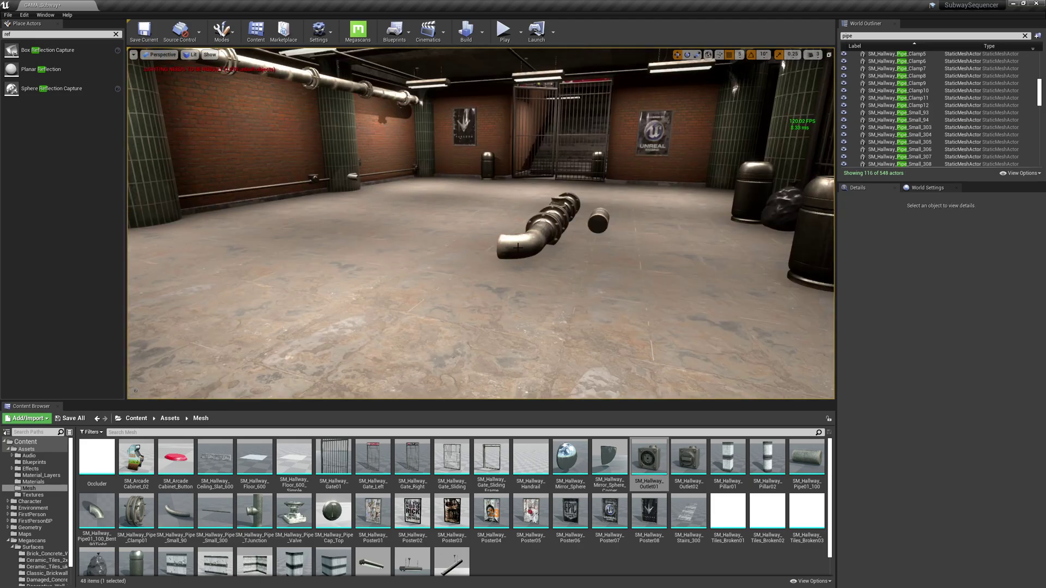
{"action": "left_click", "coordinate": [518, 248]}
{"action": "key", "text": "Delete"}
{"action": "left_click", "coordinate": [536, 234]}
{"action": "key", "text": "Delete"}
{"action": "left_click", "coordinate": [544, 229]}
{"action": "key", "text": "Delete"}
{"action": "left_click", "coordinate": [546, 225]}
{"action": "key", "text": "Delete"}
{"action": "left_click", "coordinate": [552, 217]}
{"action": "left_click", "coordinate": [556, 212]}
{"action": "key", "text": "Delete"}
{"action": "left_click", "coordinate": [559, 206]}
{"action": "key", "text": "Delete"}
{"action": "left_click", "coordinate": [562, 201]}
{"action": "key", "text": "Delete"}
{"action": "left_click", "coordinate": [565, 200]}
{"action": "key", "text": "Delete"}
{"action": "left_click", "coordinate": [603, 222]}
{"action": "key", "text": "Delete"}
Delete the leftover small pipe bend in the middle of the hall.
{"action": "right_click_drag", "start_coordinate": [581, 221], "coordinate": [600, 192]}
{"action": "left_click", "coordinate": [485, 255]}
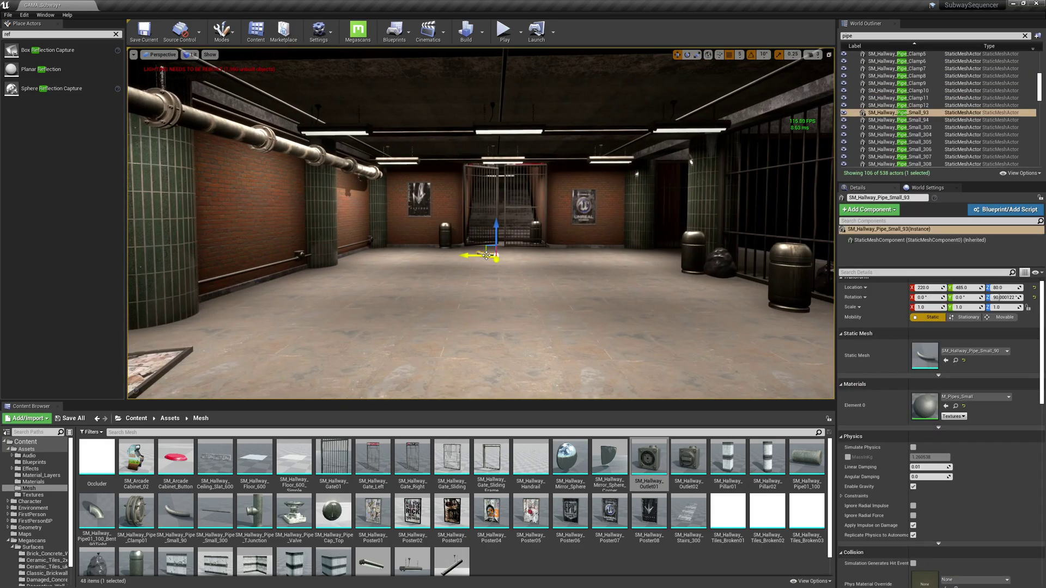
{"action": "key", "text": "Delete"}
Build the level's lighting, close the message log, and look over the rebuilt hall.
{"action": "right_click_drag", "start_coordinate": [486, 255], "coordinate": [573, 276]}
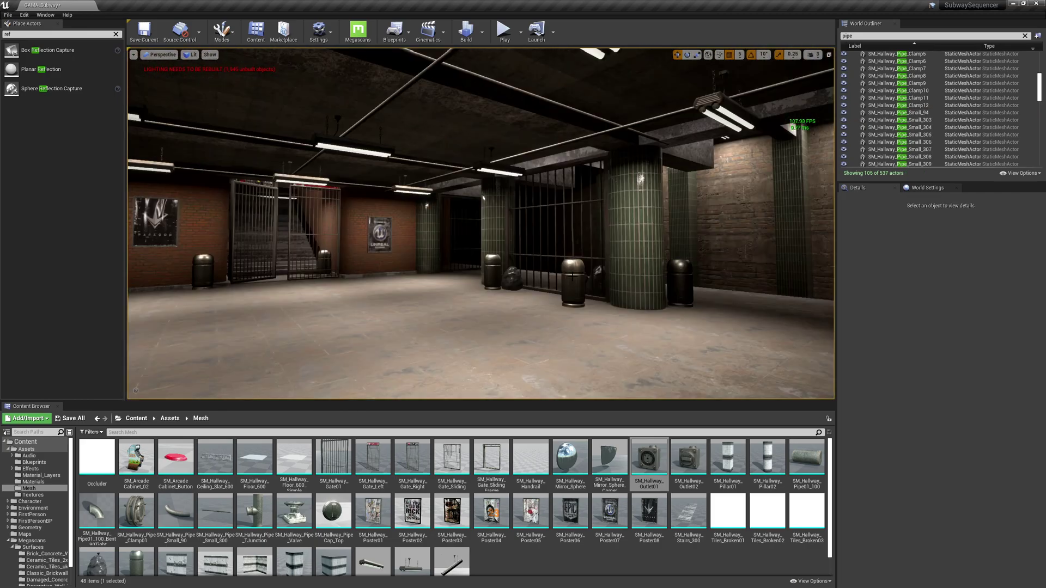
{"action": "left_click", "coordinate": [468, 33]}
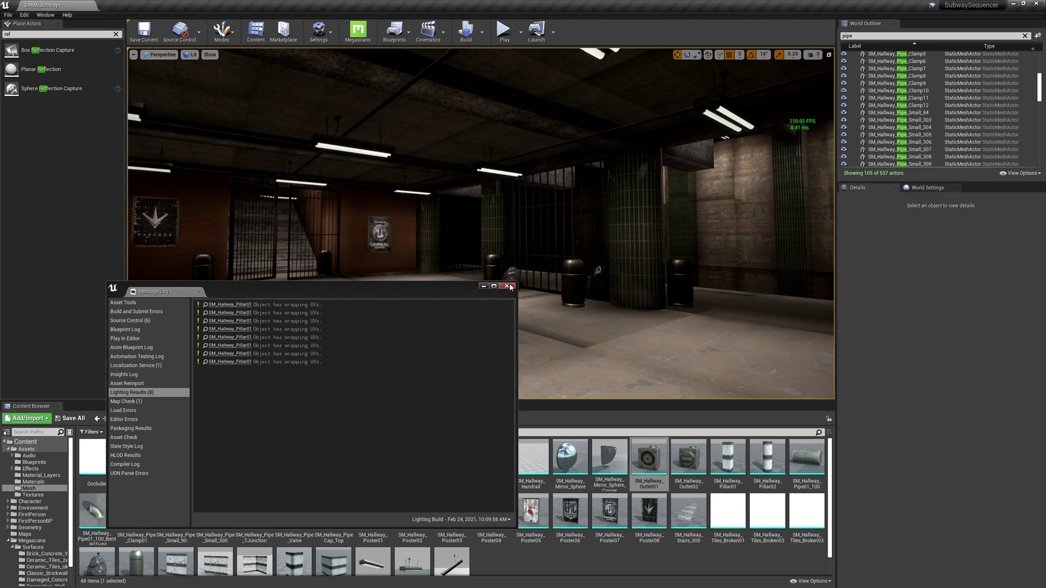
{"action": "left_click", "coordinate": [507, 286]}
{"action": "right_click_drag", "start_coordinate": [507, 286], "coordinate": [515, 286]}
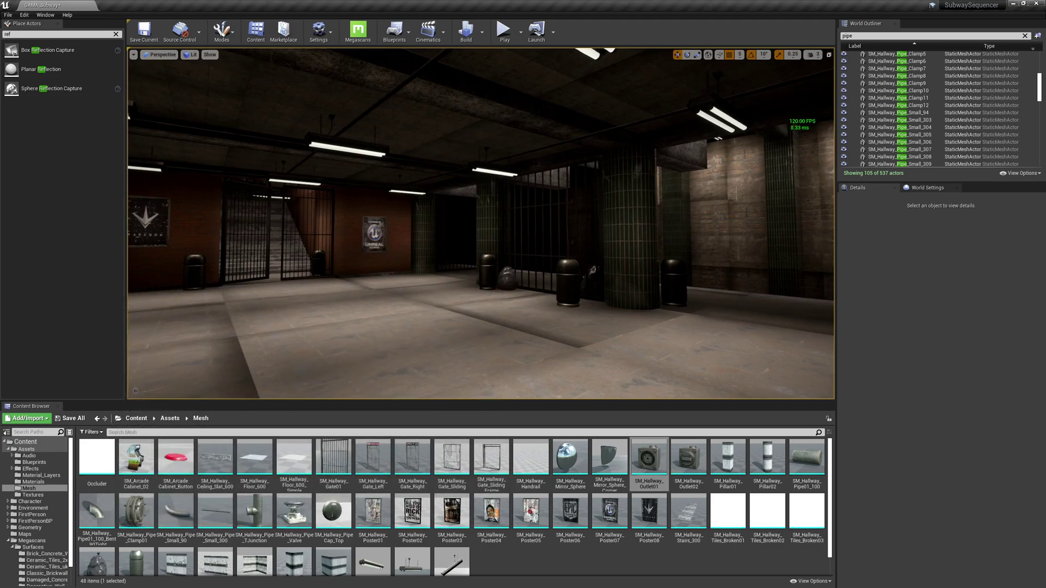
{"action": "right_click_drag", "start_coordinate": [507, 249], "coordinate": [475, 252]}
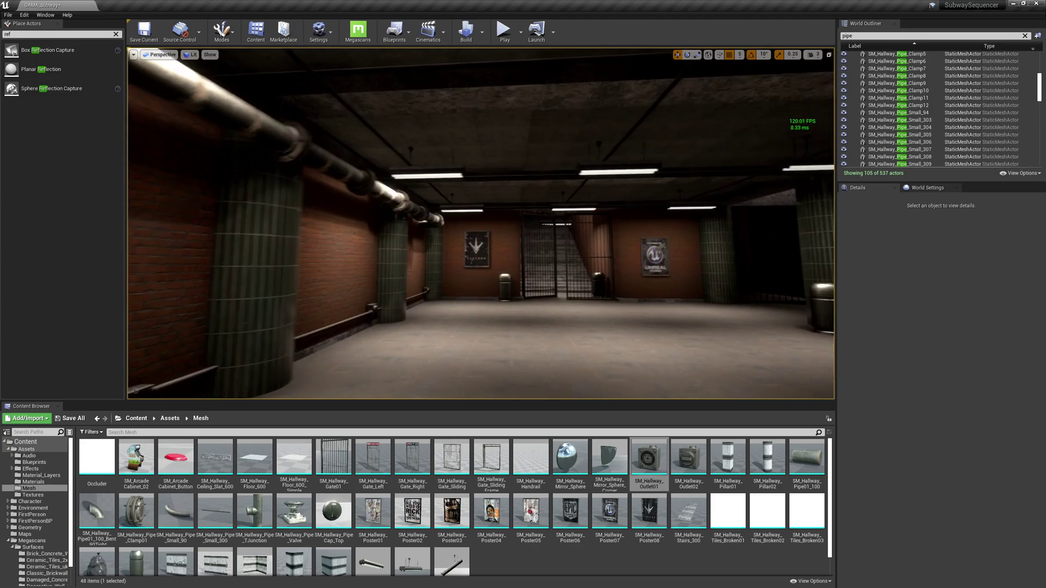